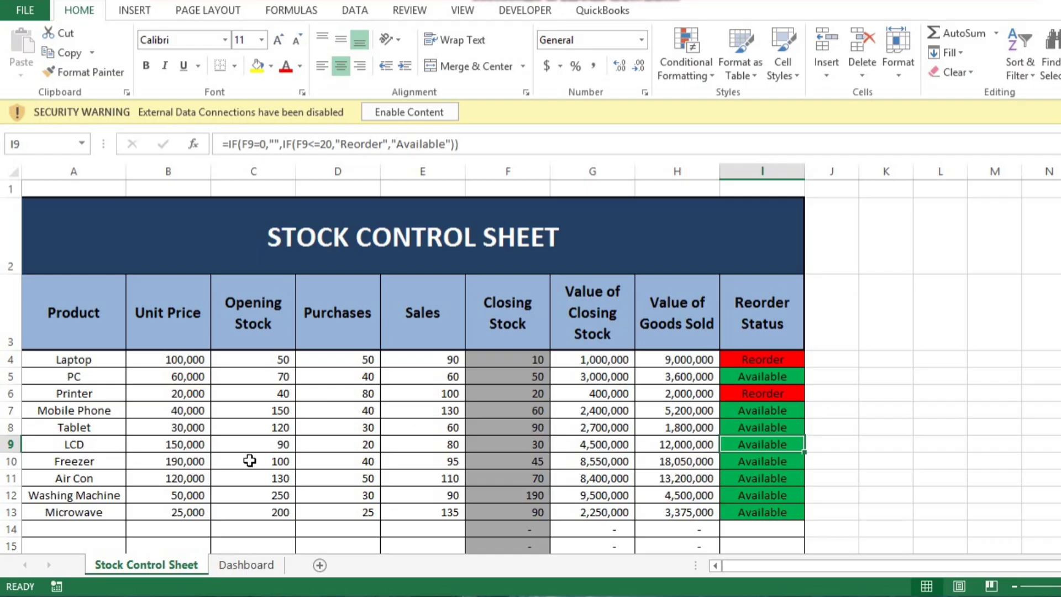
- Preview the finished Dashboard pivot table and chart, then return to the Stock Control Sheet
left_click(246, 565)
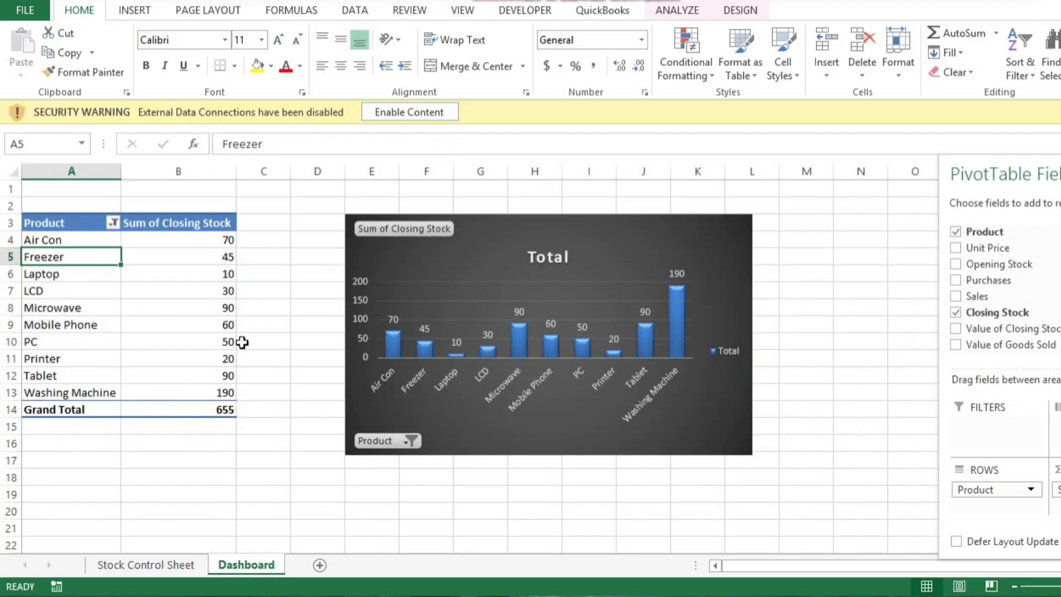
left_click(168, 568)
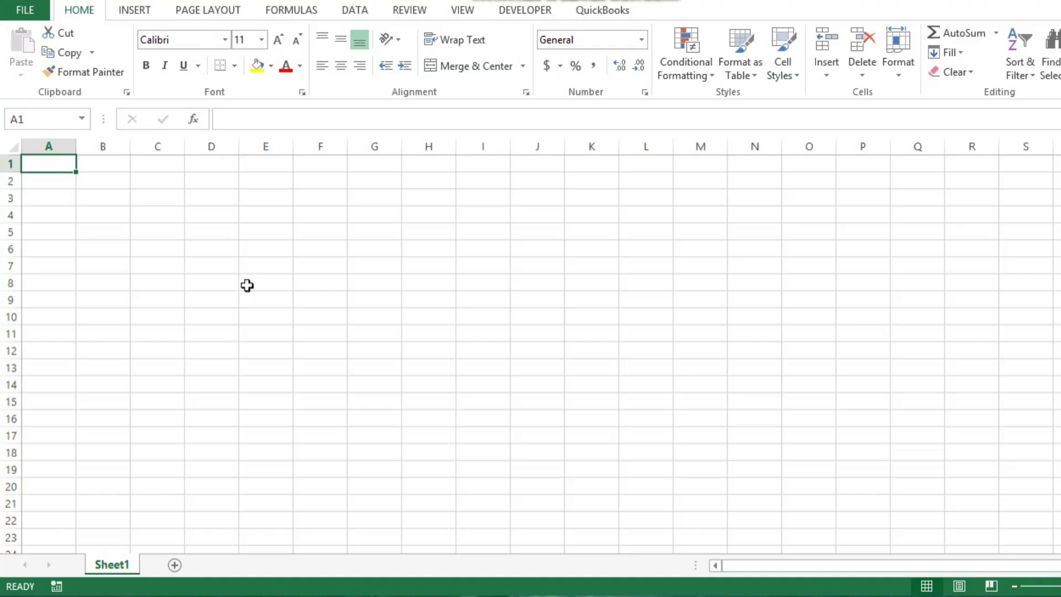
- Enter the title STOCK CONTROL SHEET in A1 and merge and centre it across A1:I1
type("STOCK CON")
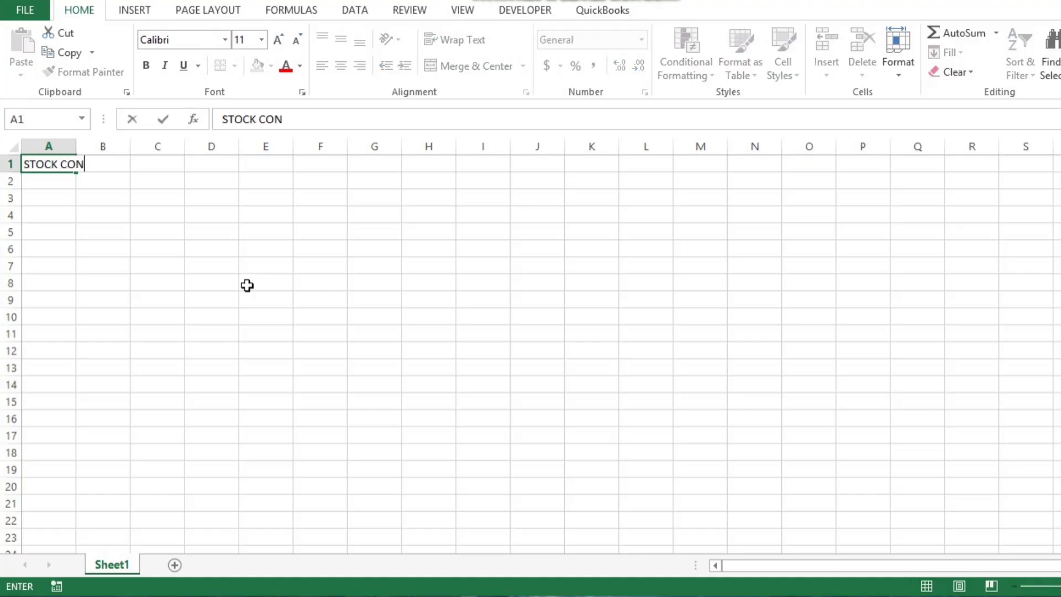
type("TROL SHEET")
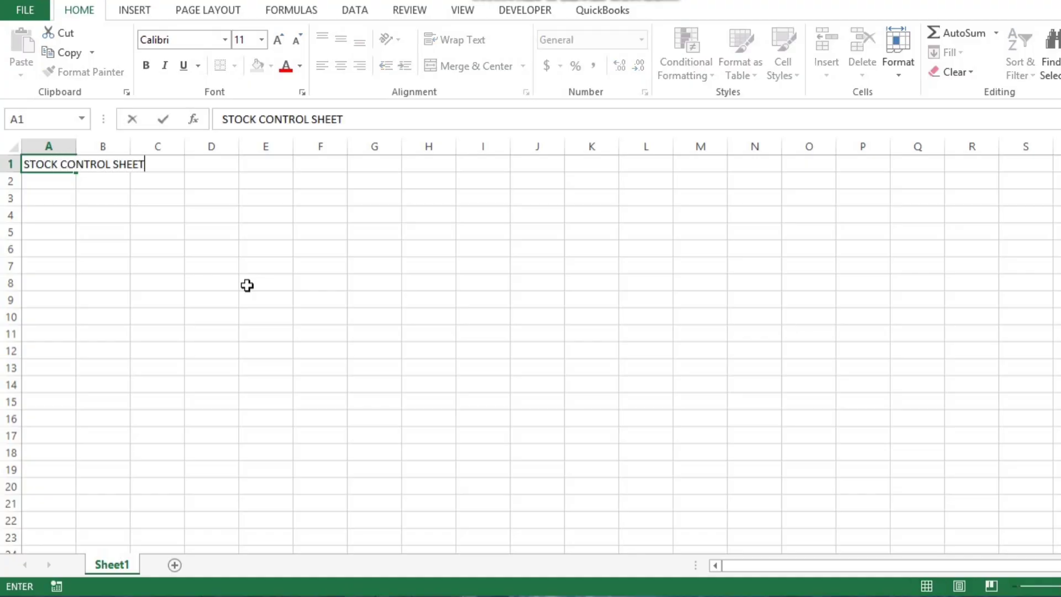
key("ctrl+Return")
key("shift+Right")
key("shift+Right")
key("shift+Right")
key("shift+Right")
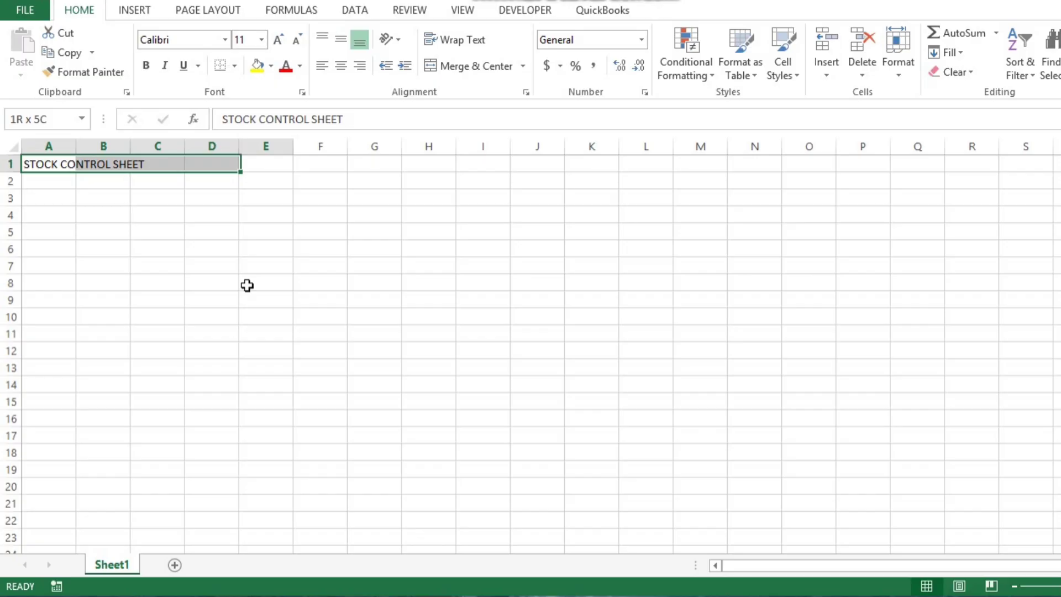
key("shift+Right")
key("shift+Right")
key("shift+Right")
key("shift+Right")
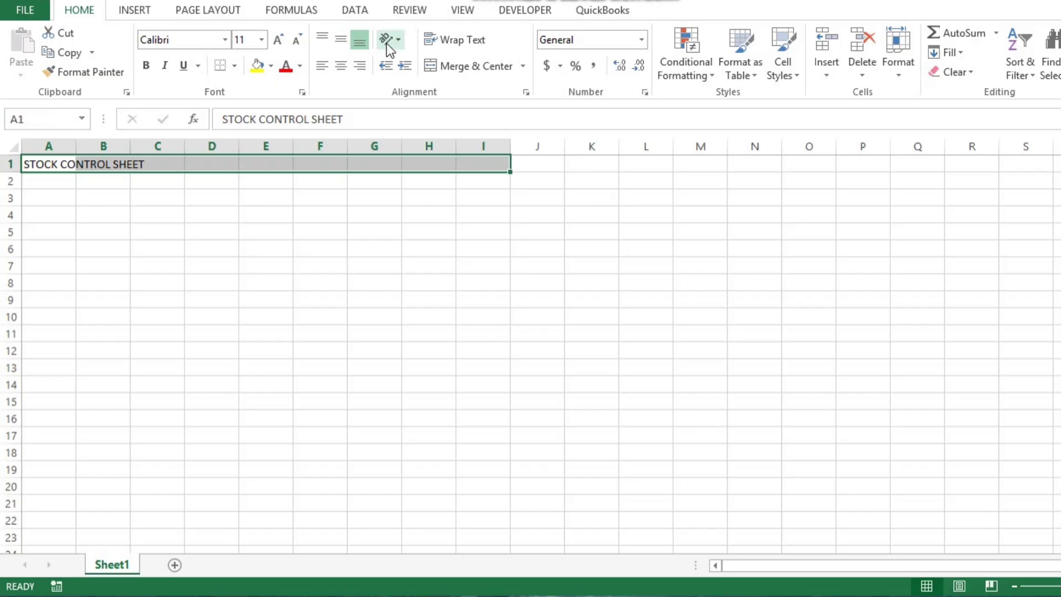
left_click(488, 72)
- Enter row-2 headers Product, Unit Price, Opening Stock, Purchases, Sales and Closing Stock
key("Down")
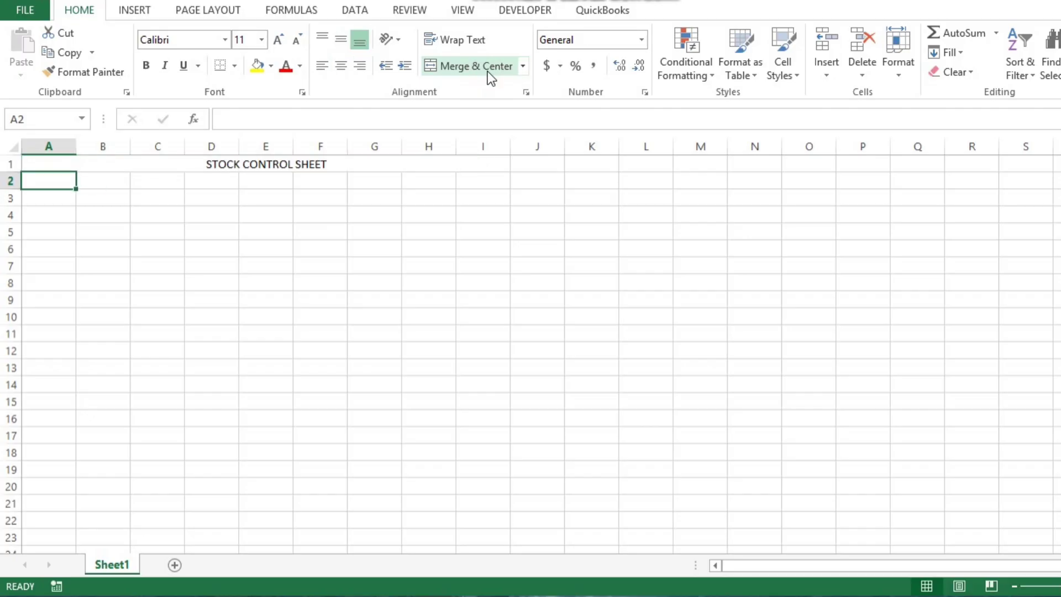
type("Product")
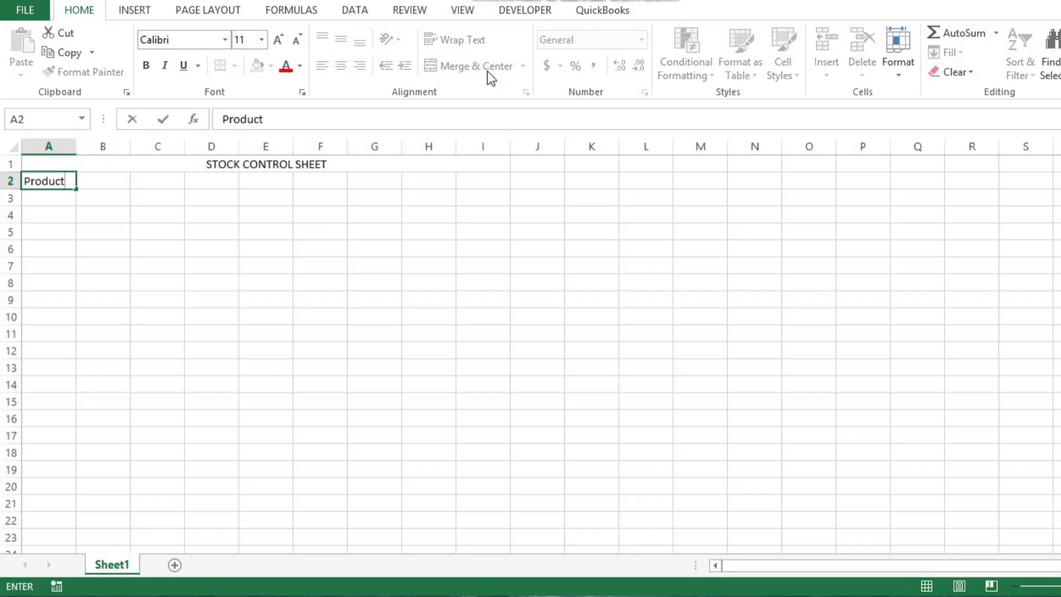
key("Tab")
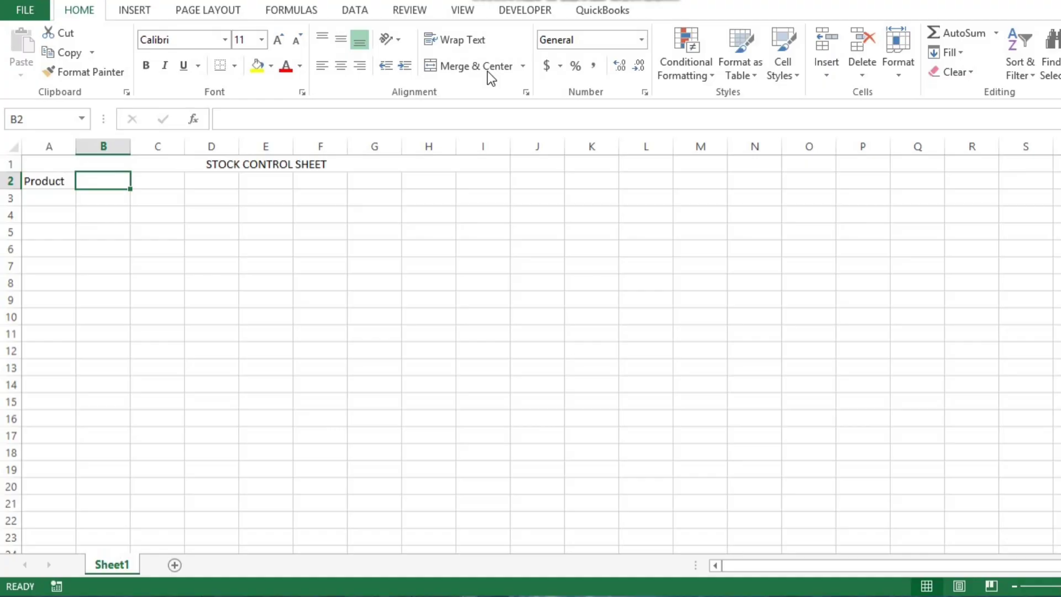
type("Unit")
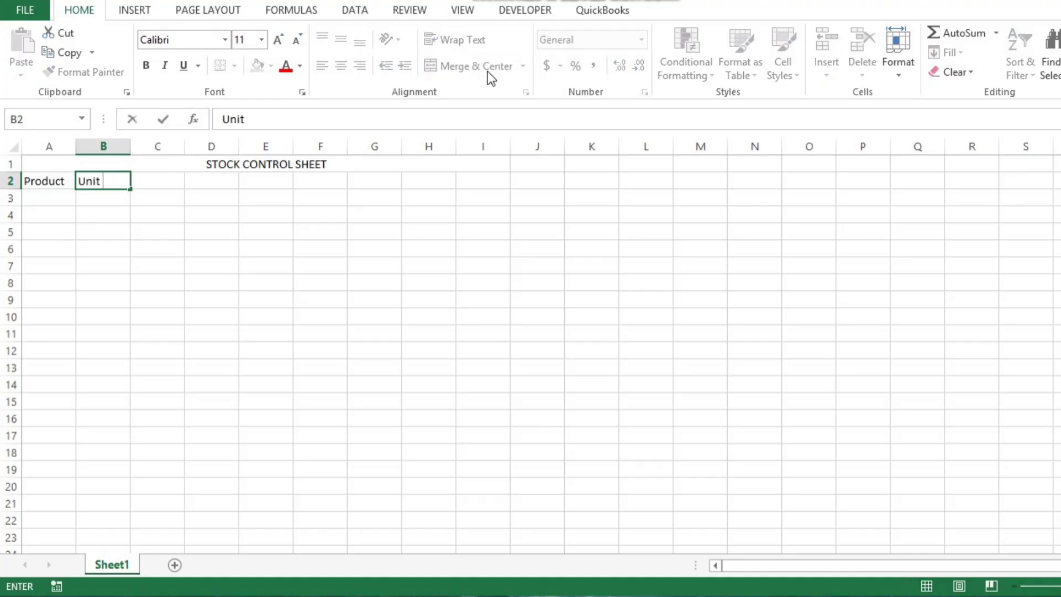
type(" Price")
key("Tab")
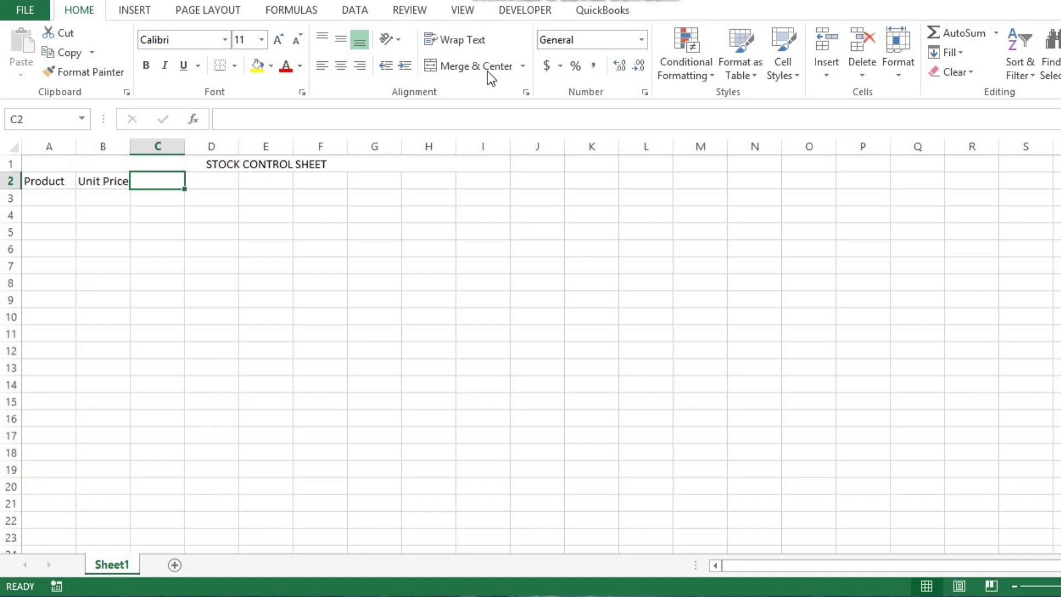
type("Opening Stock")
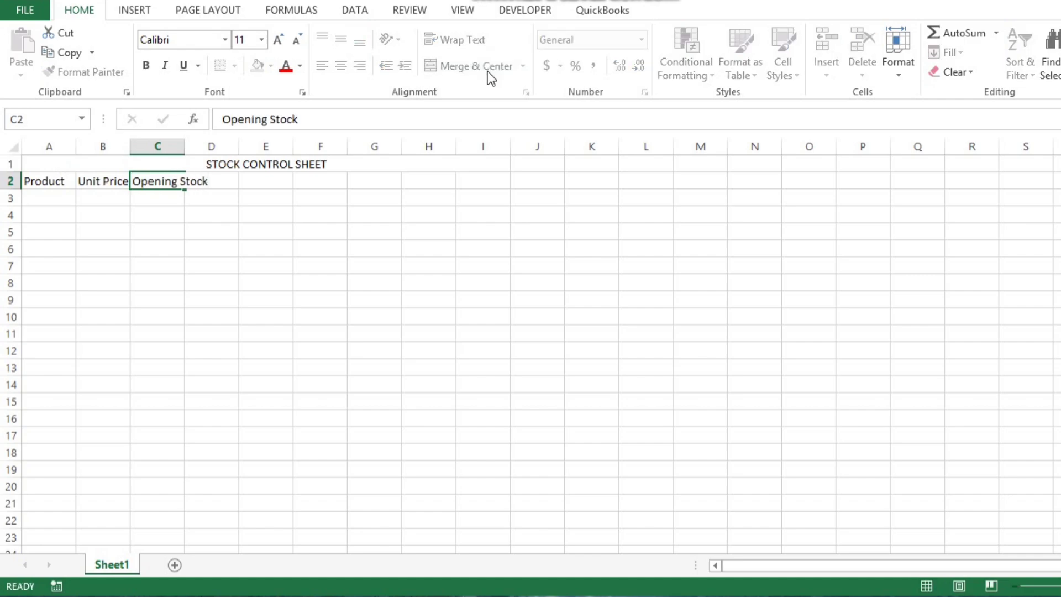
key("Tab")
type("Purchases")
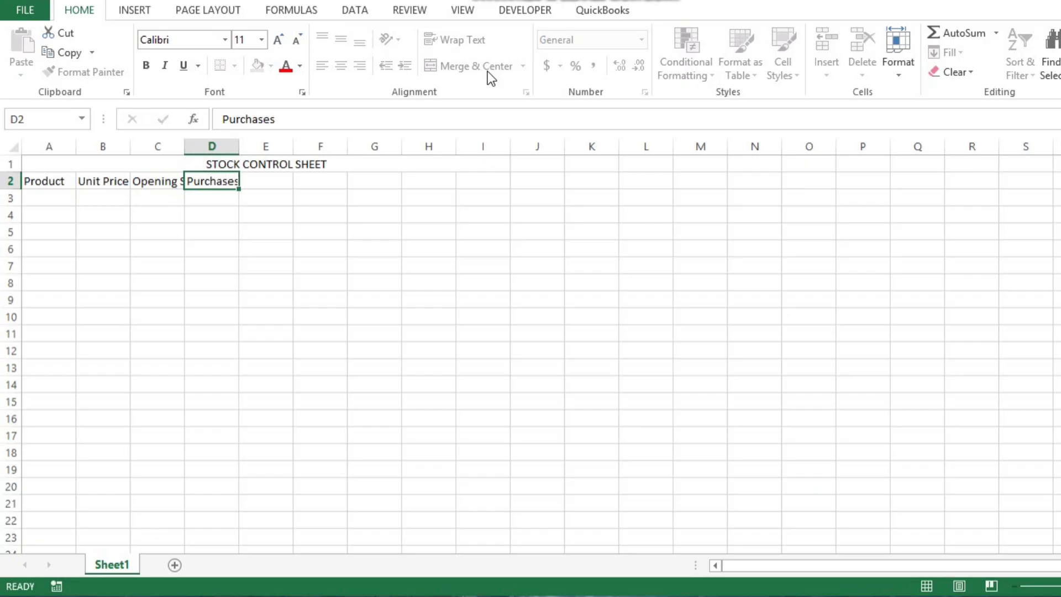
key("Tab")
type("Sales")
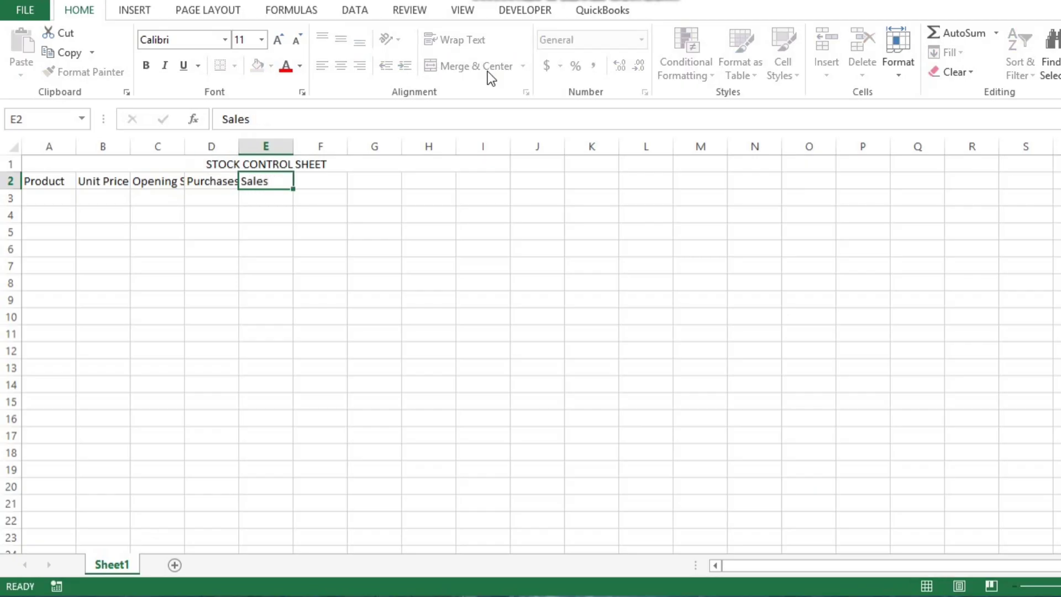
key("Tab")
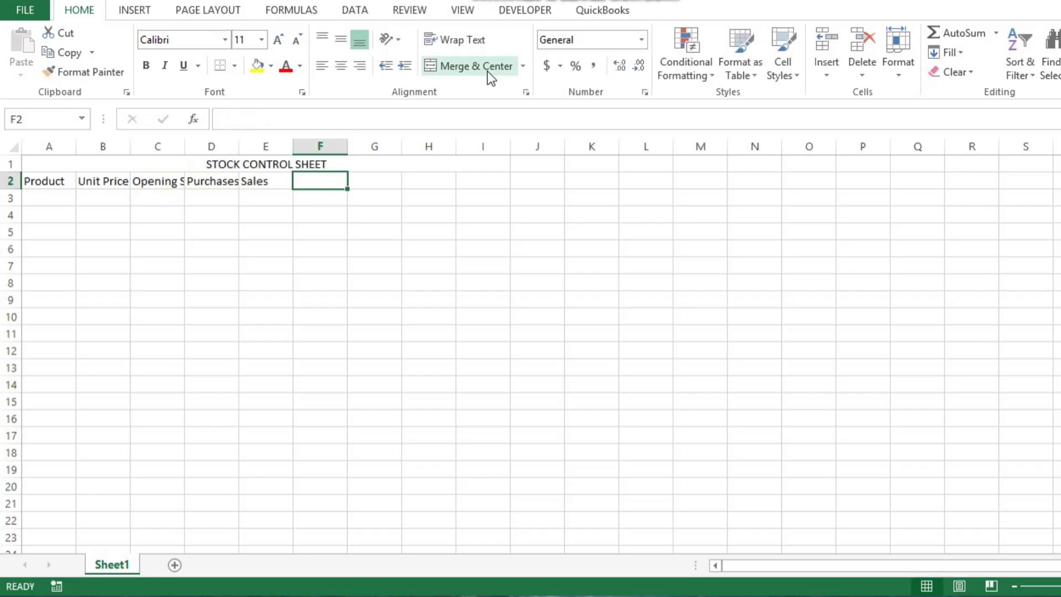
type("Closing Stock")
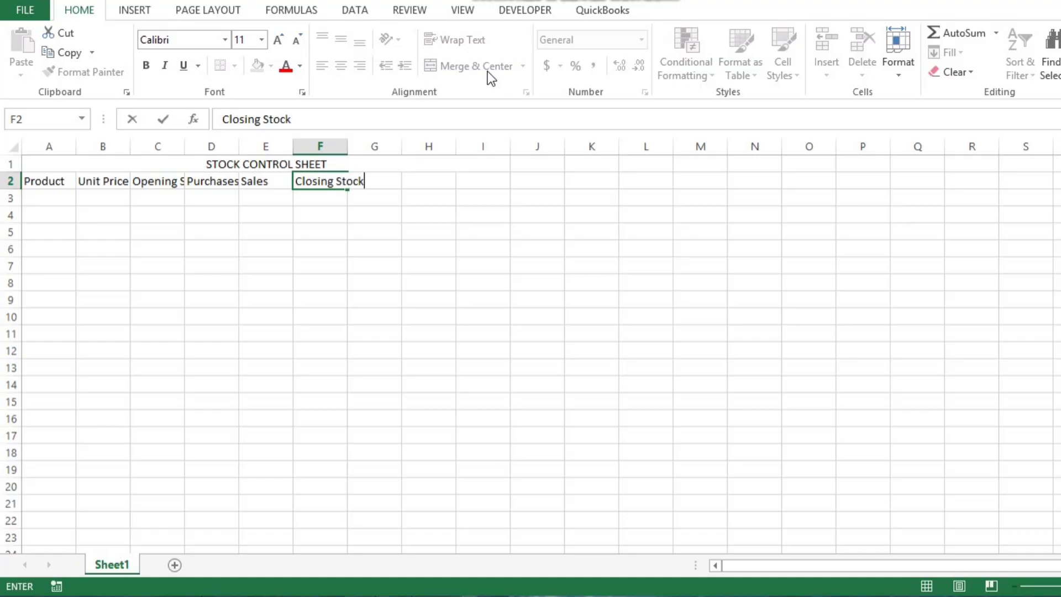
key("ctrl+Return")
- Add the remaining headers Value of Closing Stock, Value of Goods Sold and Reorder Status
key("Tab")
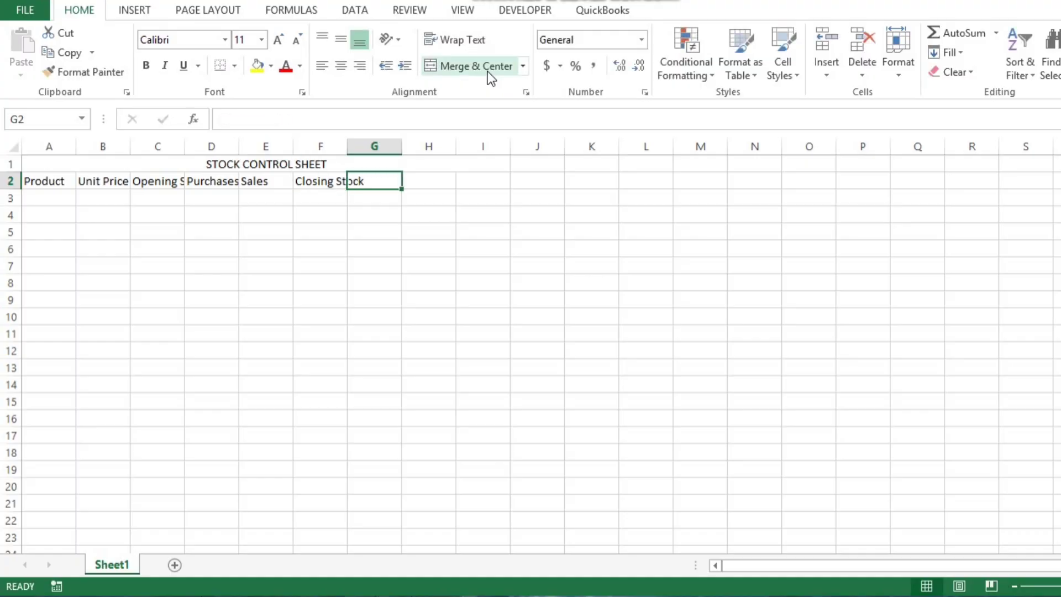
type("Va")
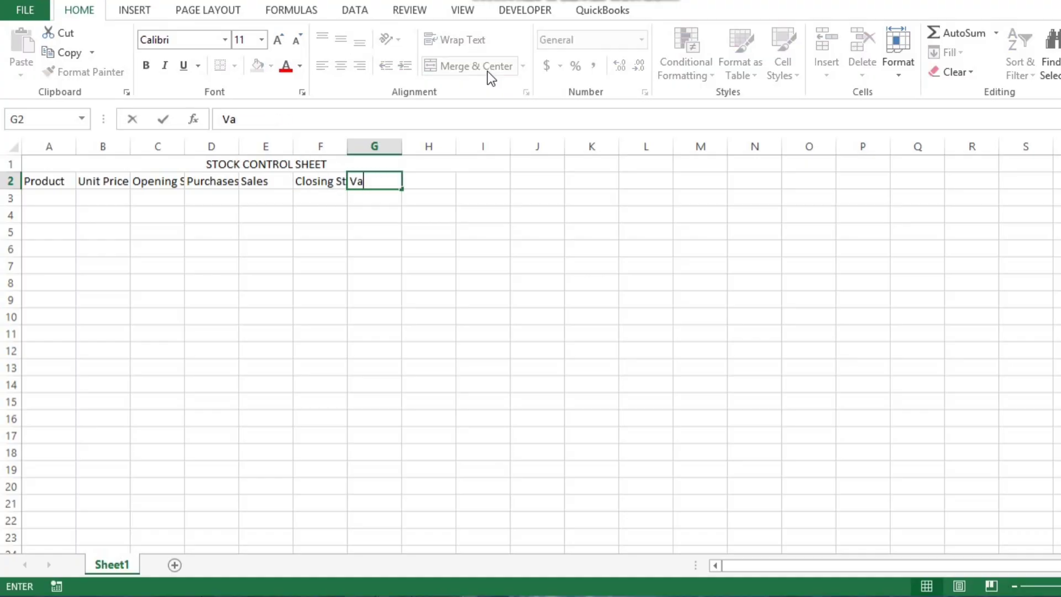
type("lue of ")
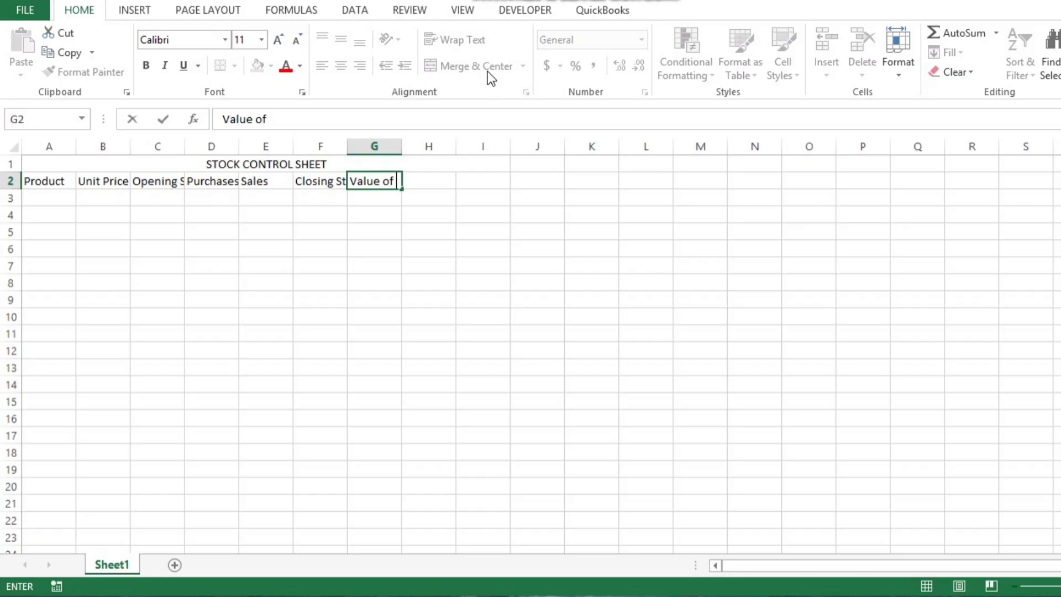
type("Closing Stock")
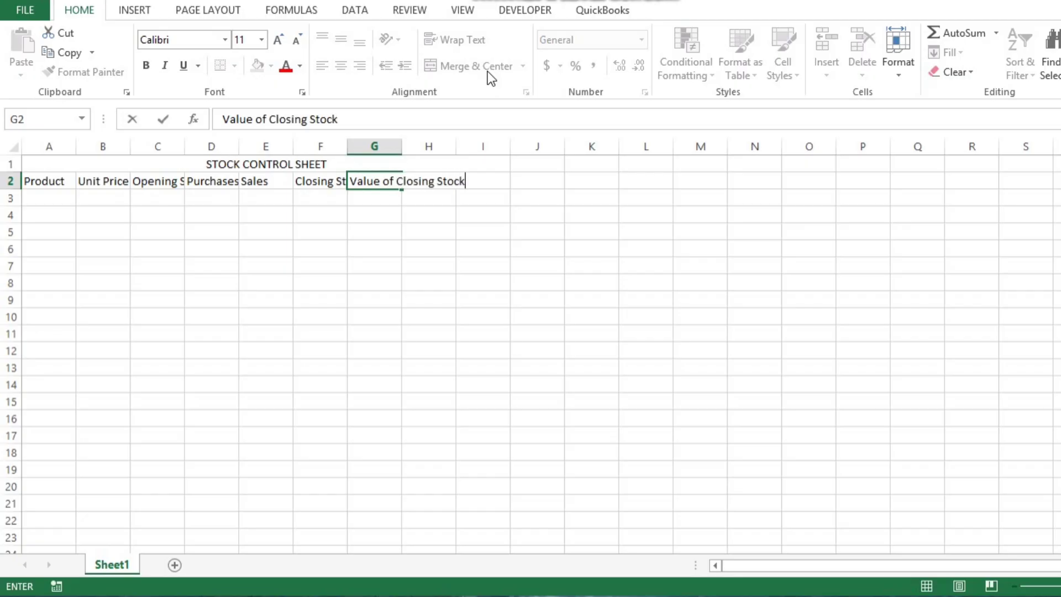
key("ctrl+Return")
key("Tab")
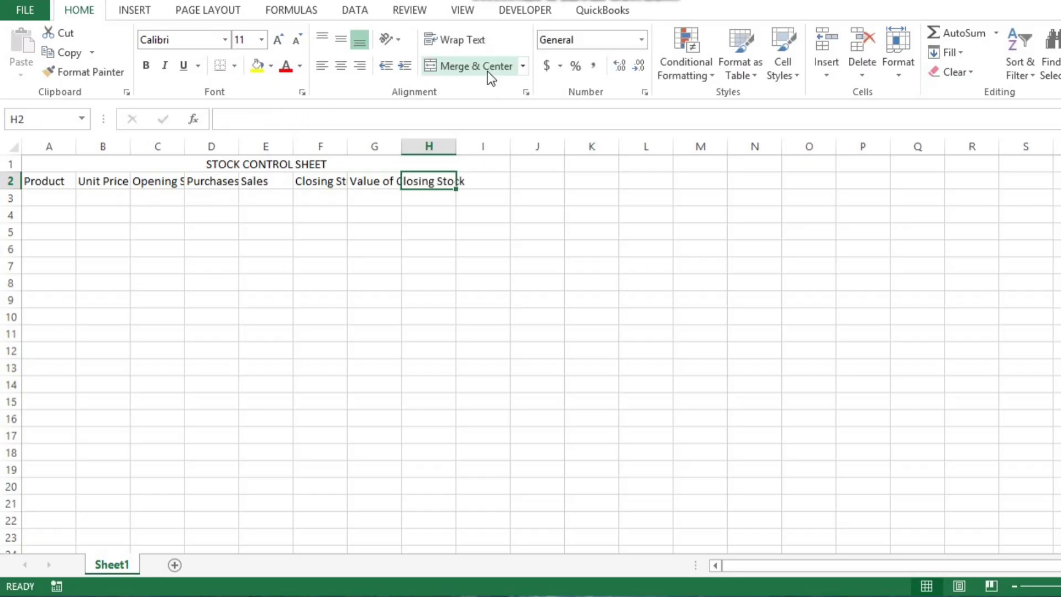
type("Val")
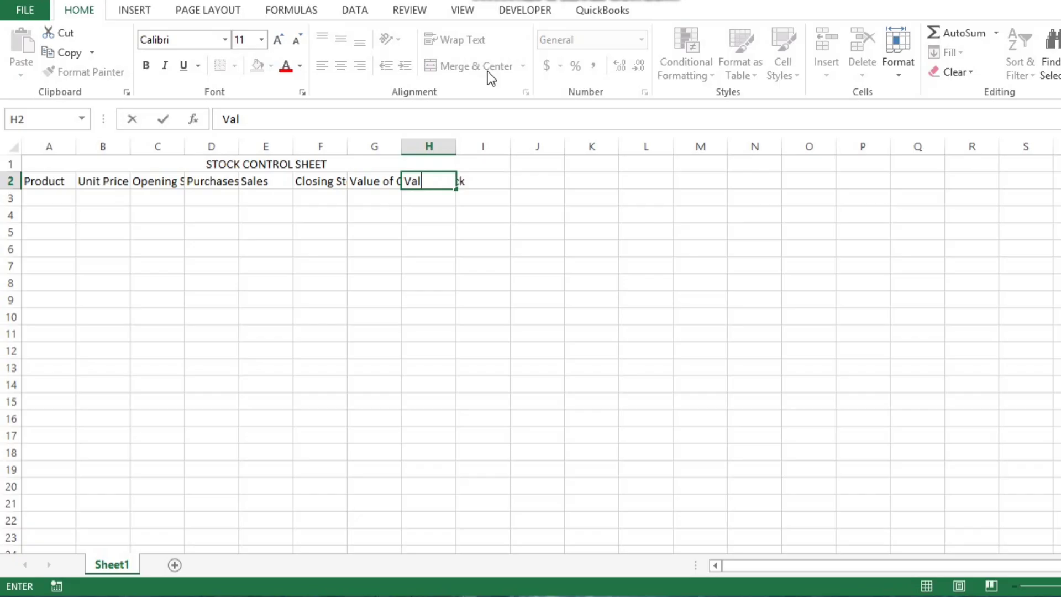
type("ue of Go")
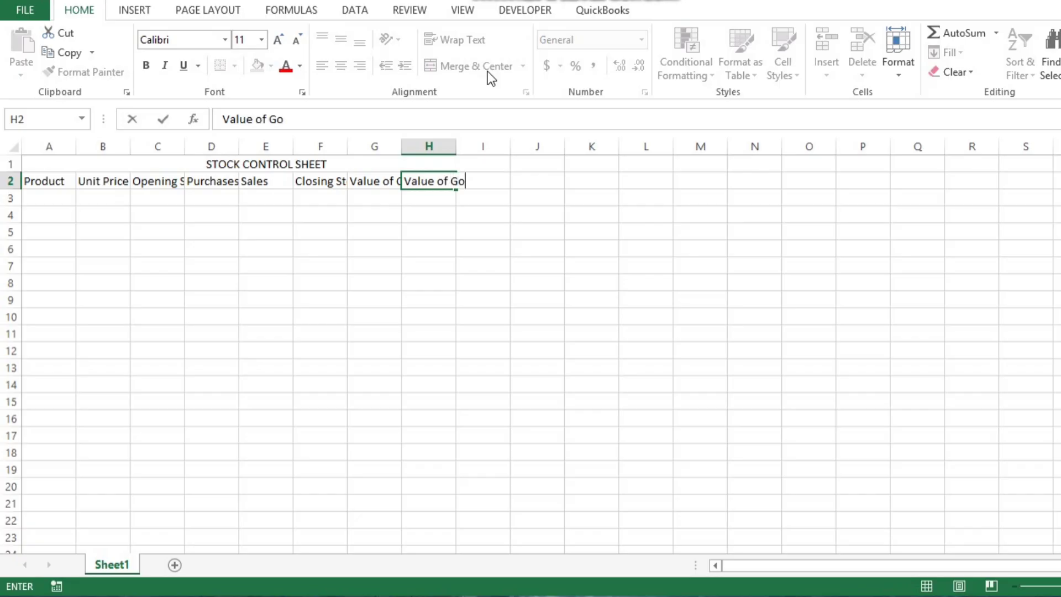
type("ods Sold")
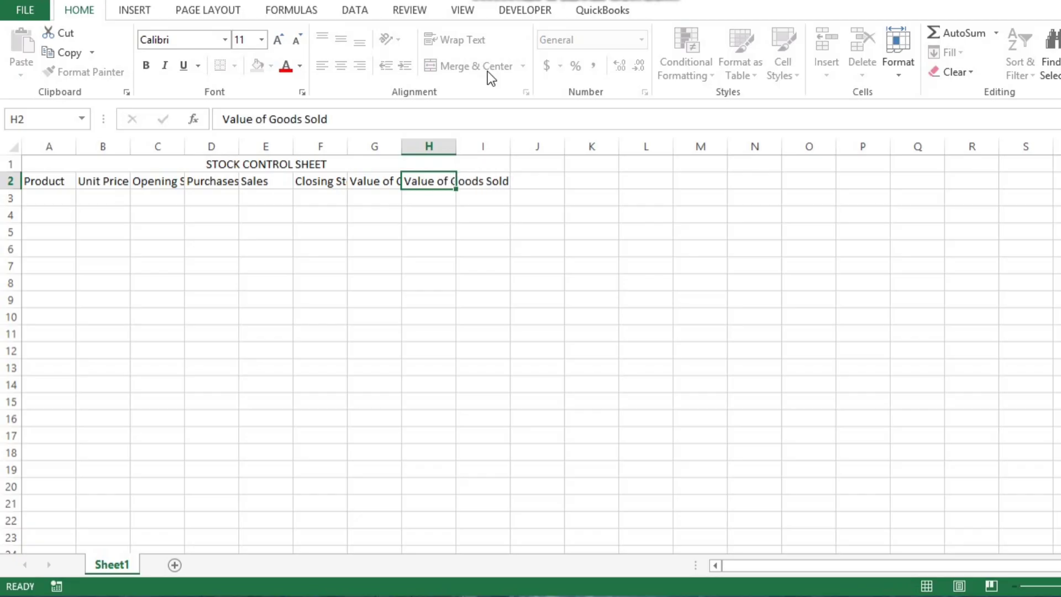
key("Tab")
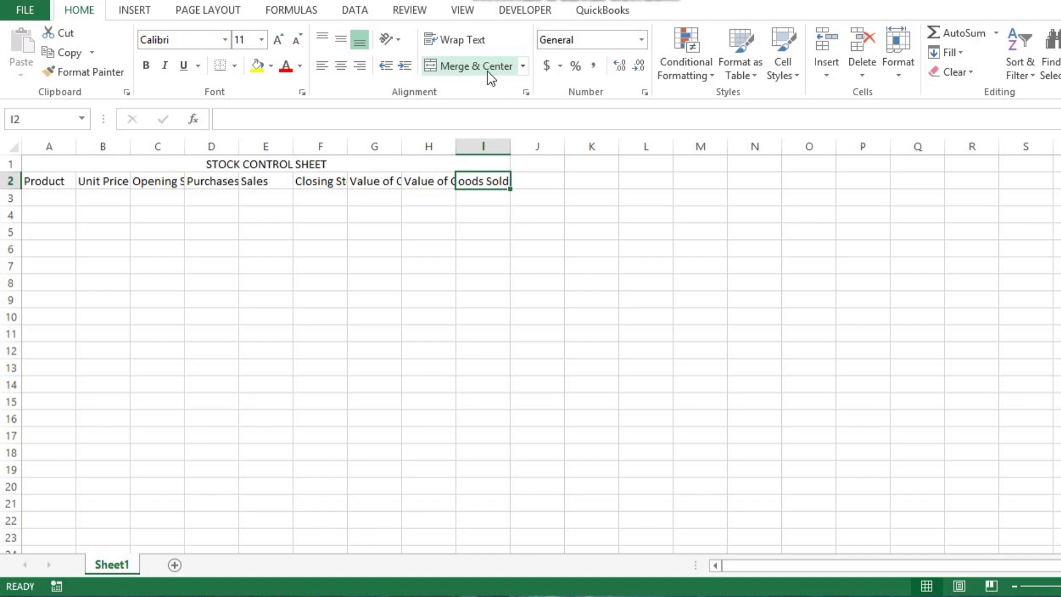
type("Reorder Status")
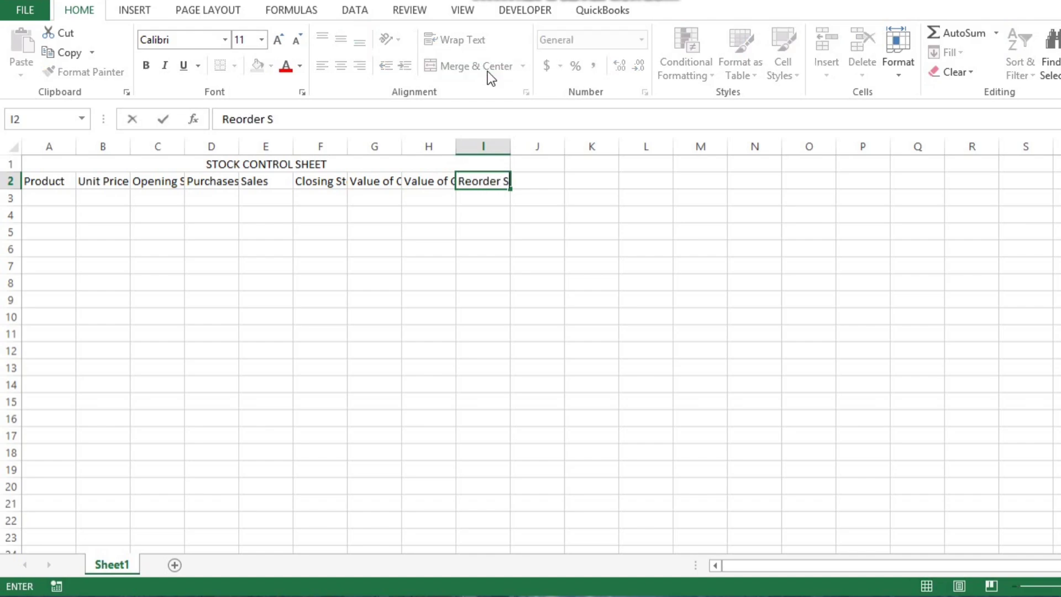
key("ctrl+Return")
key("Down")
key("Down")
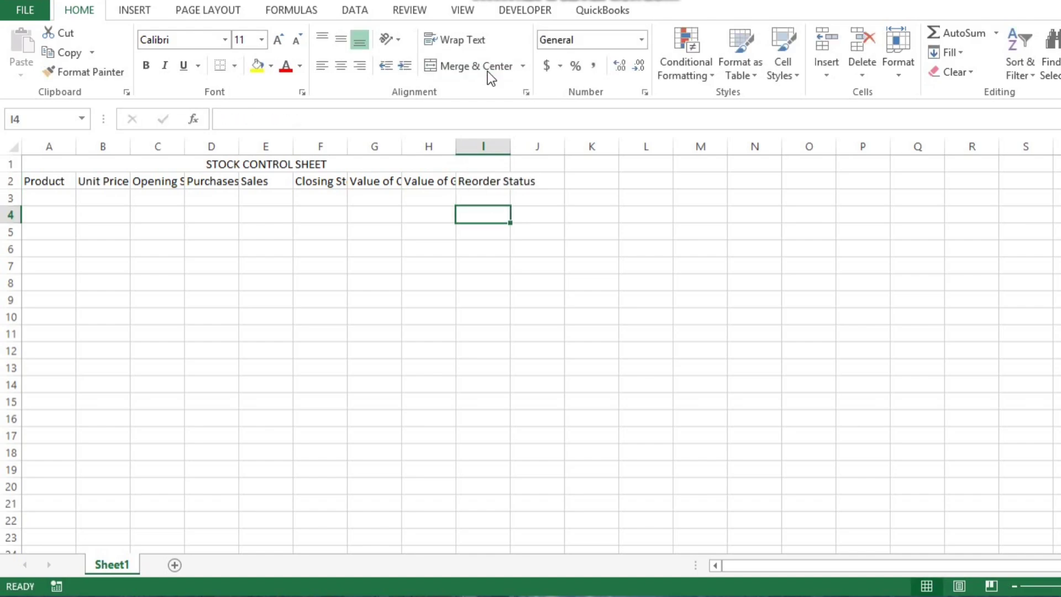
key("Up")
key("Up")
key("Left")
key("Left")
key("Left")
key("Left")
key("Left")
key("Left")
key("Left")
key("Left")
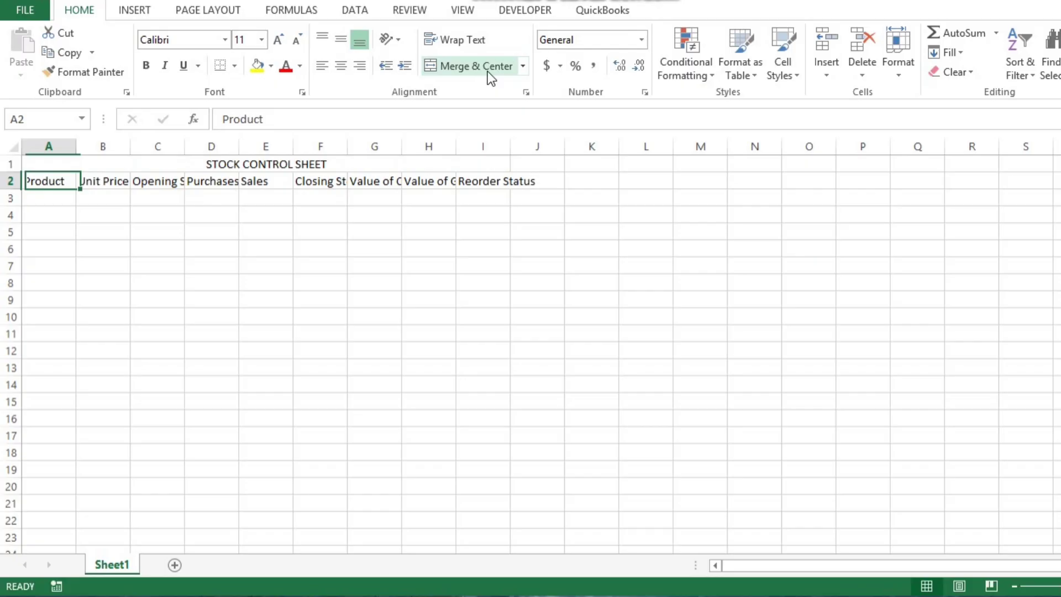
- Wrap the row-2 headers and centre them horizontally and vertically
key("shift+Right")
key("shift+Right")
key("shift+Right")
key("shift+Right")
key("shift+Right")
key("shift+Right")
key("shift+Right")
key("shift+Right")
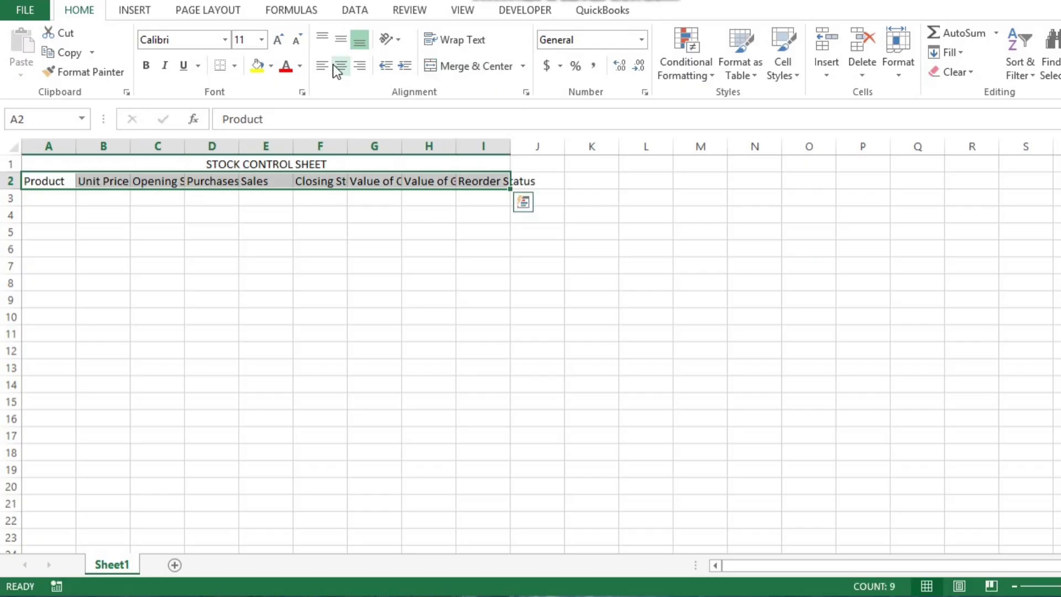
left_click(449, 40)
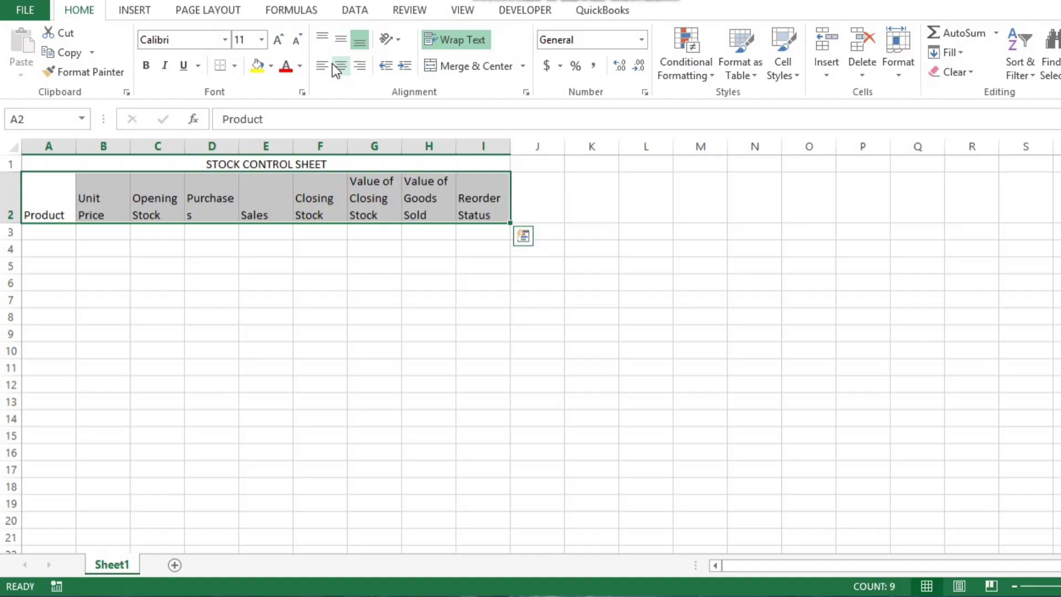
left_click(342, 66)
left_click(340, 39)
- Make the title and headers bold and middle-align the title
key("Up")
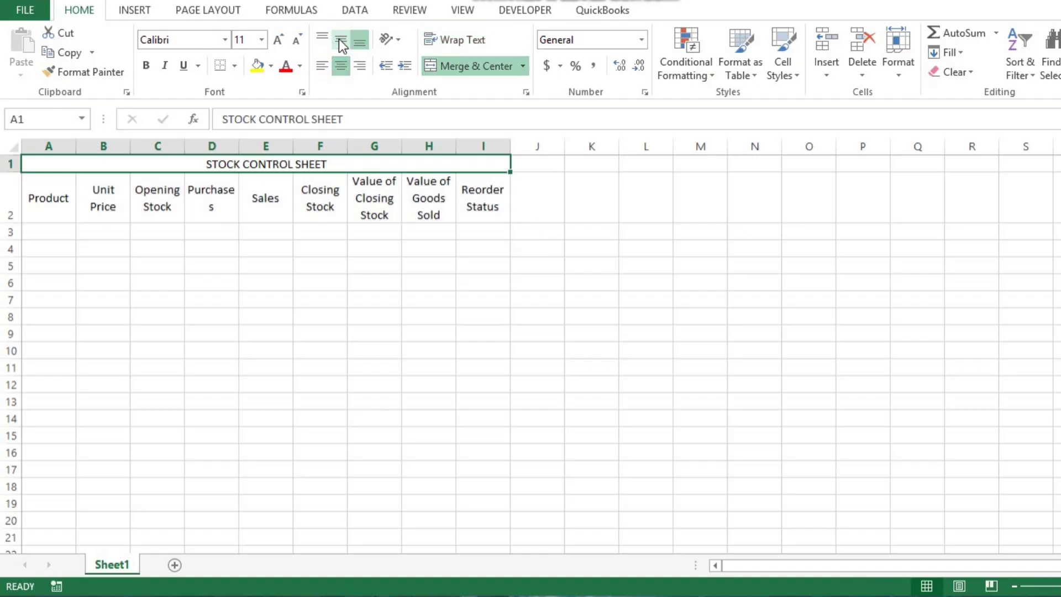
left_click(147, 64)
key("shift+Down")
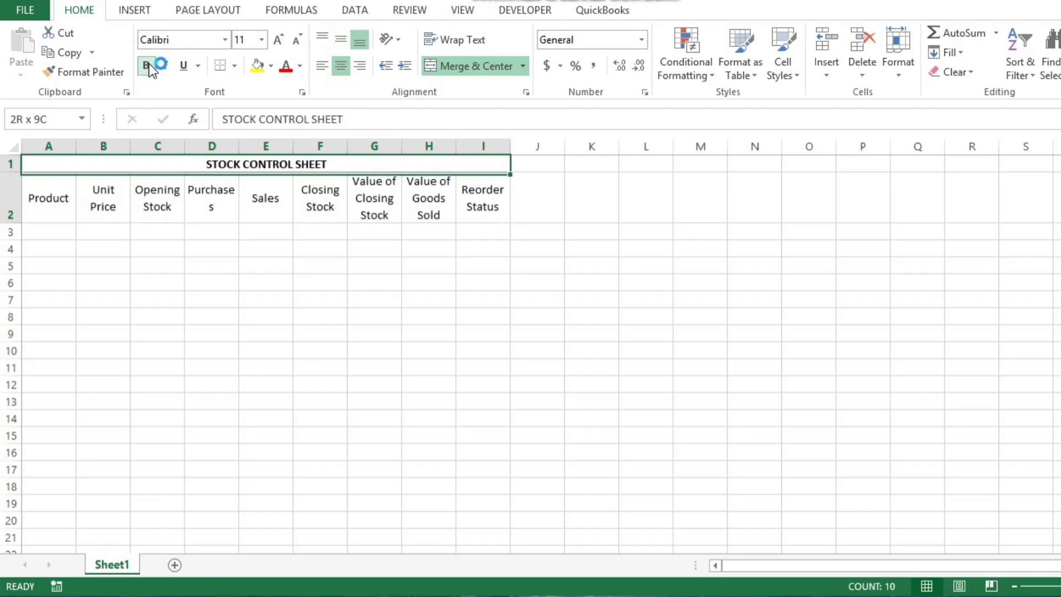
left_click(147, 65)
left_click(147, 66)
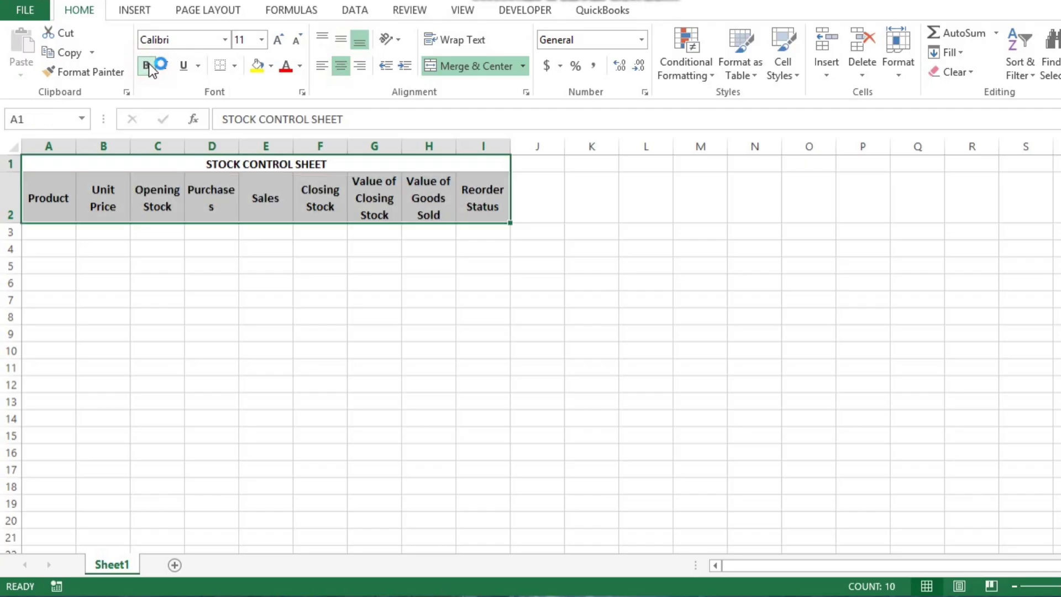
left_click(354, 10)
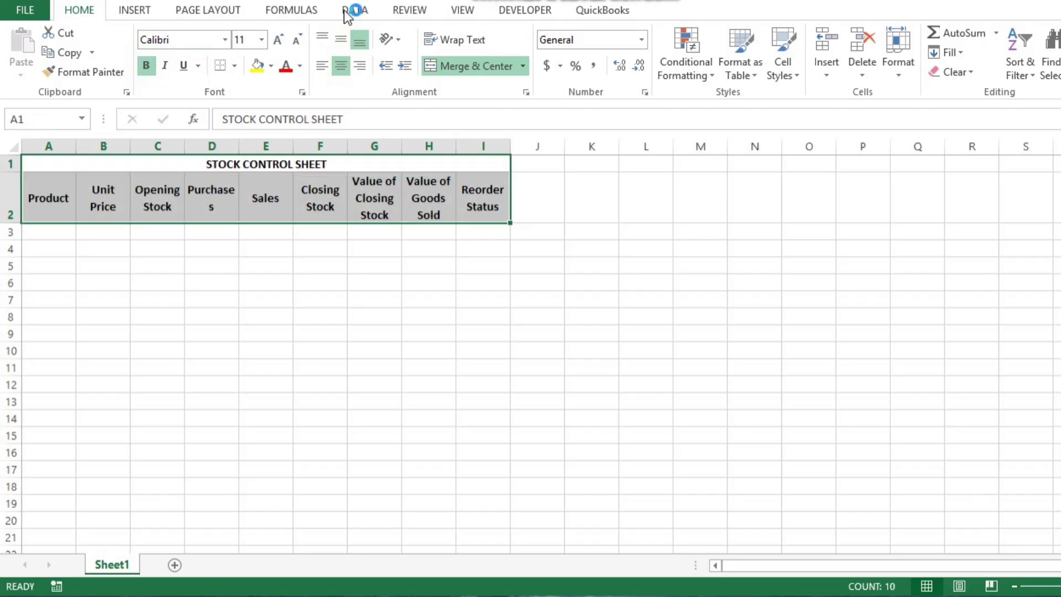
left_click(337, 42)
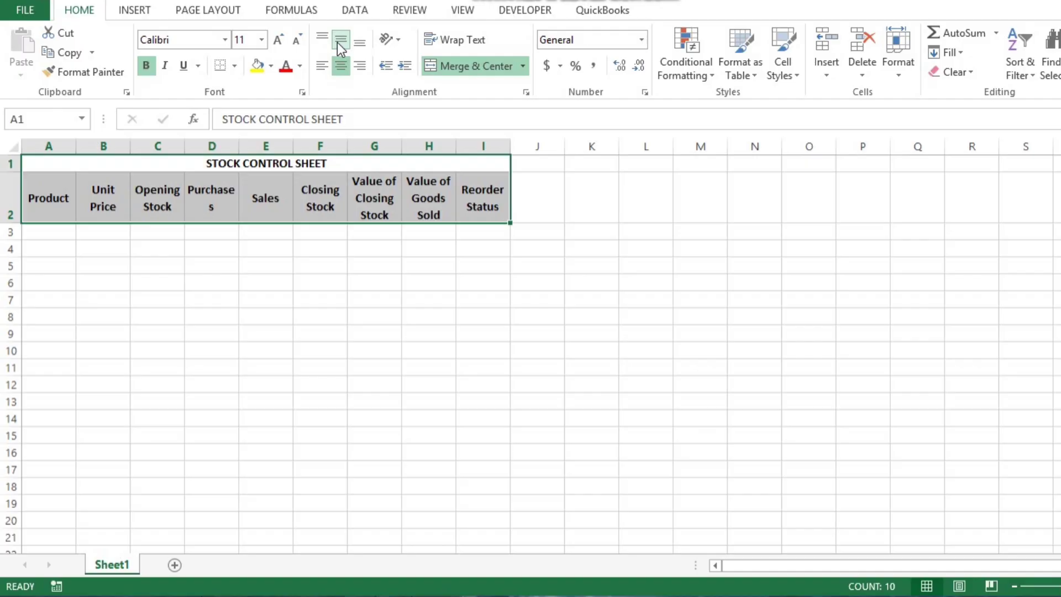
key("Down")
key("Up")
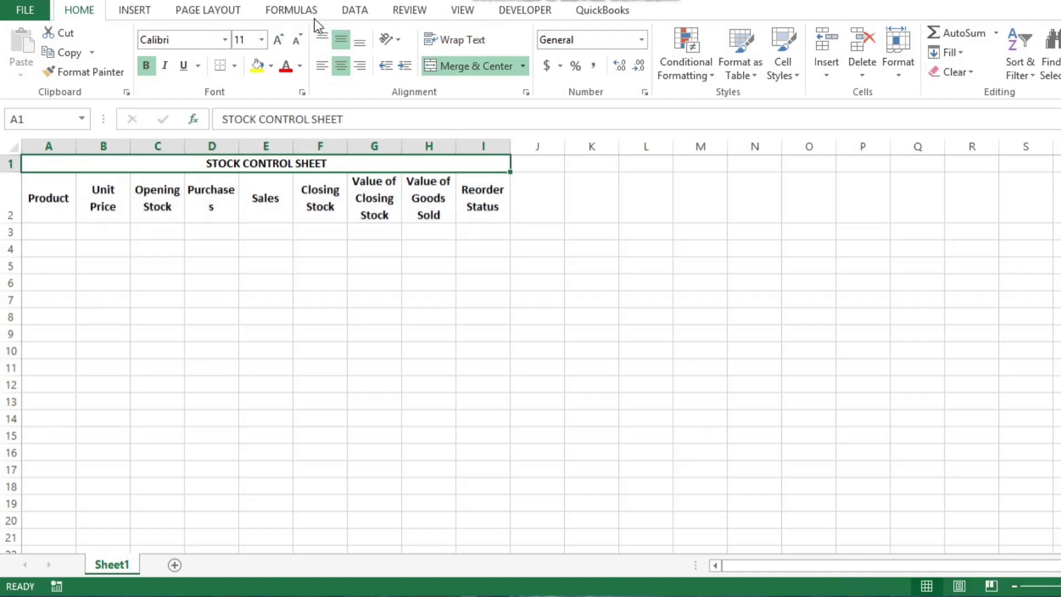
- Increase the title font to 26 pt and enlarge the header font size
left_click(278, 40)
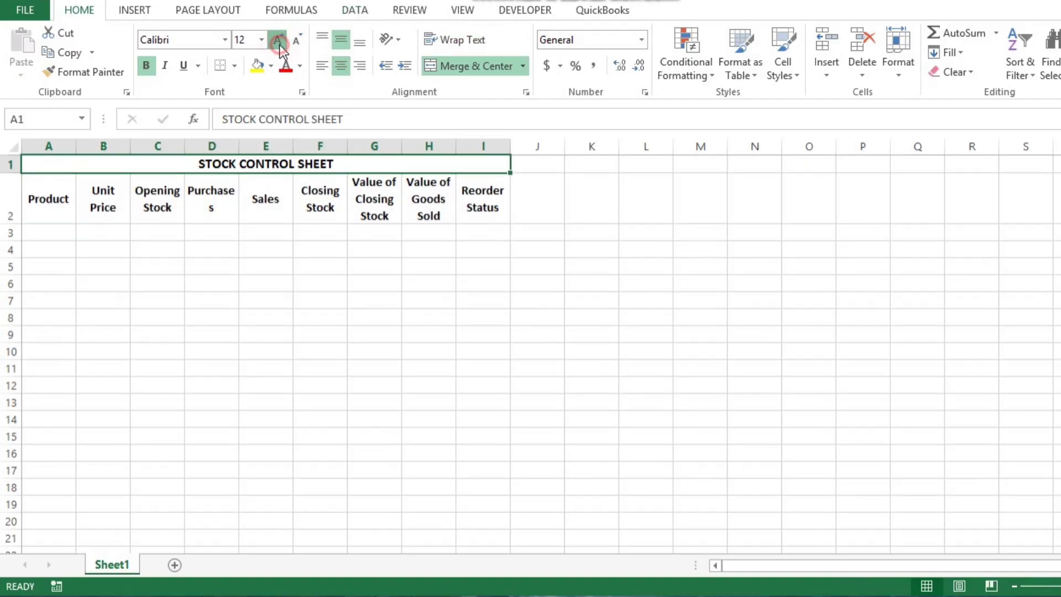
left_click(278, 40)
left_click(278, 40)
left_click(280, 44)
left_click(279, 44)
left_click(280, 44)
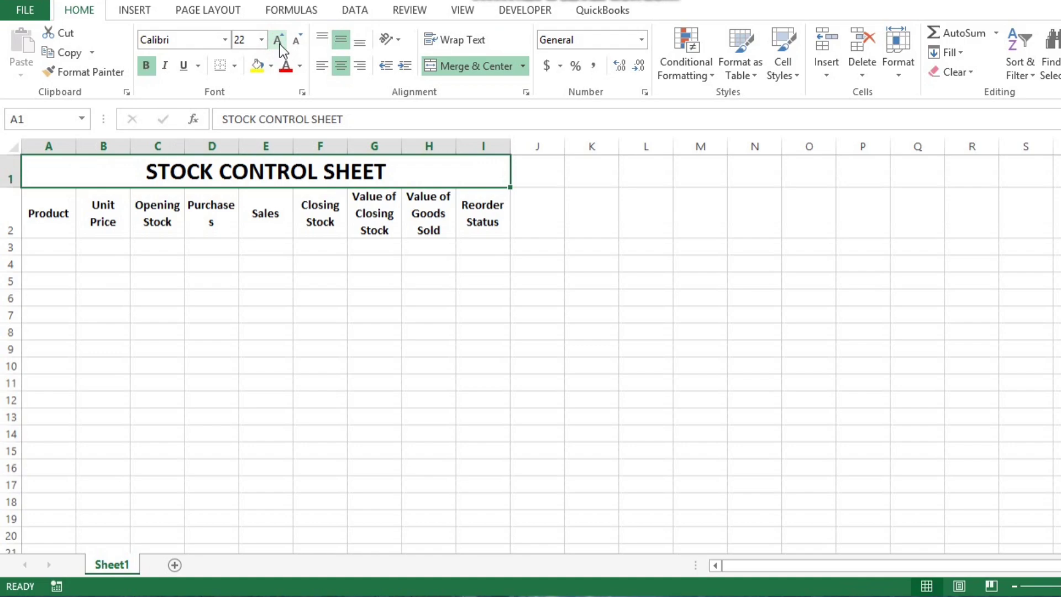
left_click(280, 44)
left_click(279, 44)
key("Down")
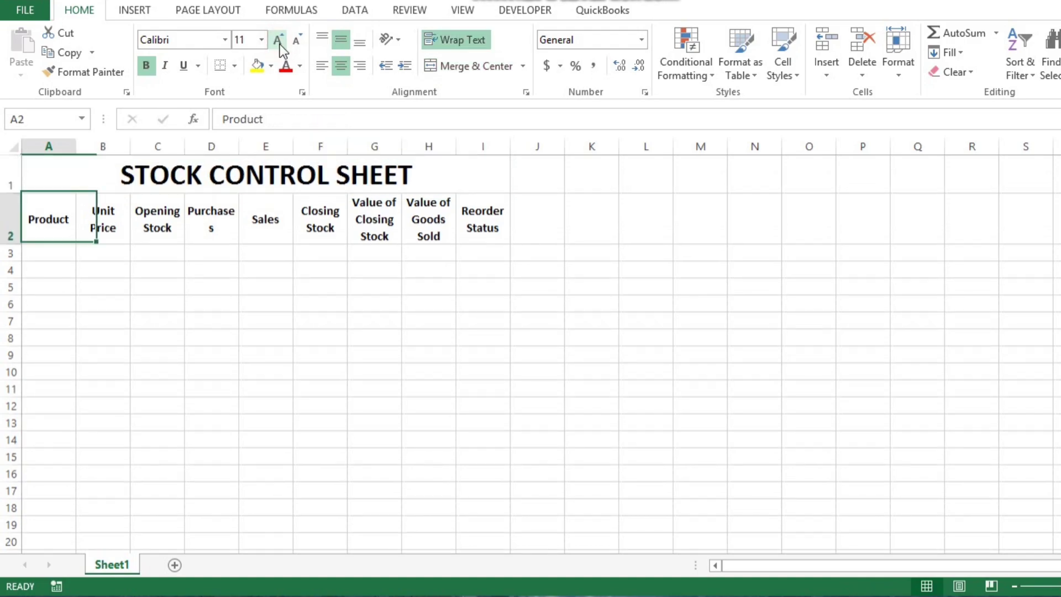
key("shift+Right")
key("shift+Right")
key("shift+Right")
key("shift+Right")
key("shift+Right")
key("shift+Right")
key("shift+Right")
key("shift+Right")
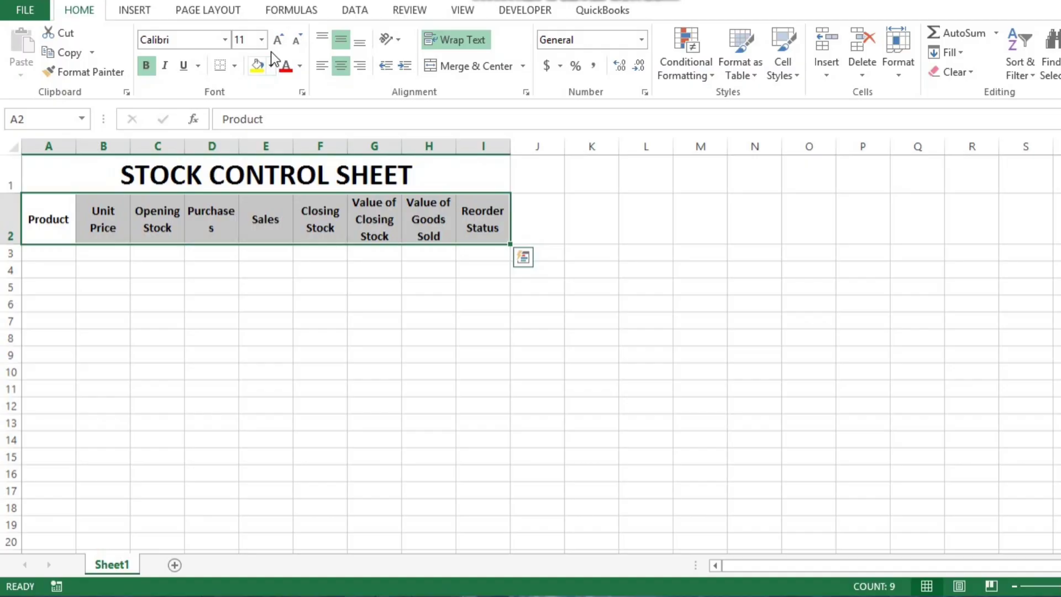
left_click(278, 41)
left_click(278, 41)
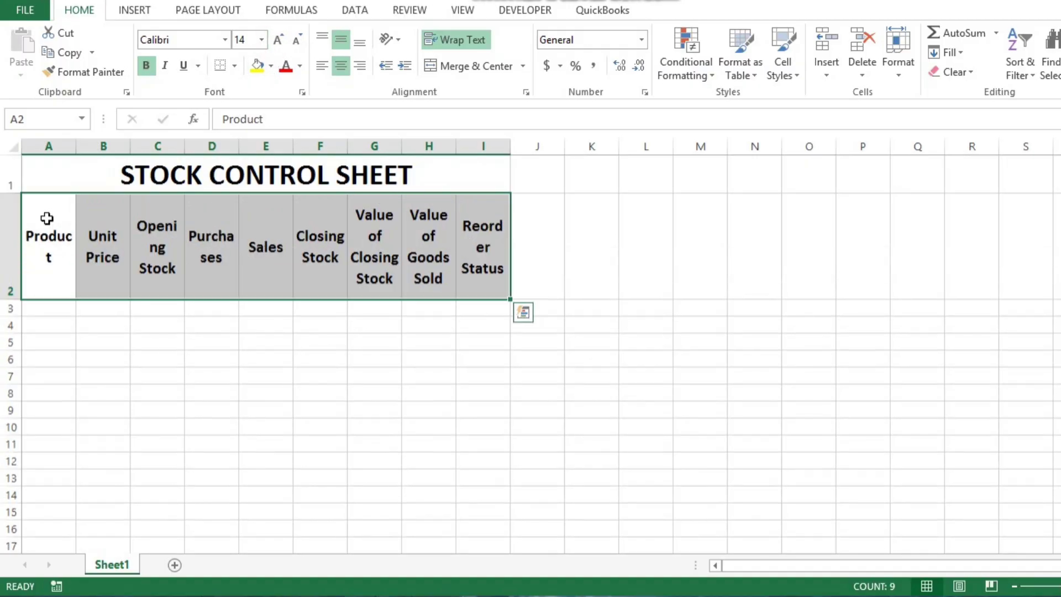
- Widen columns A–I so the headers fit and make the title row taller
left_click_drag(74, 149, 73, 149)
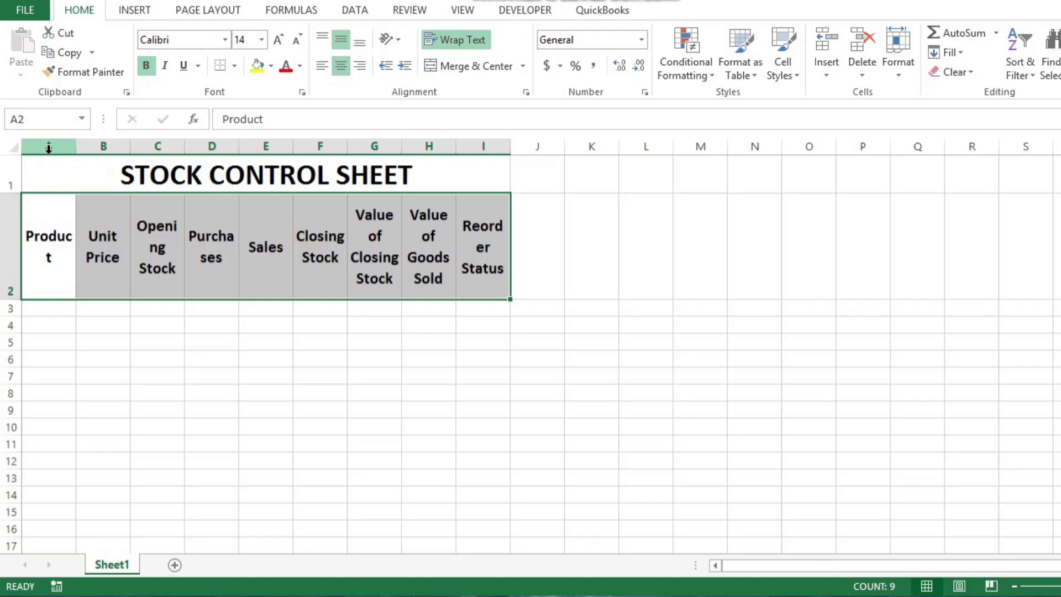
left_click(45, 181)
left_click_drag(48, 145, 488, 130)
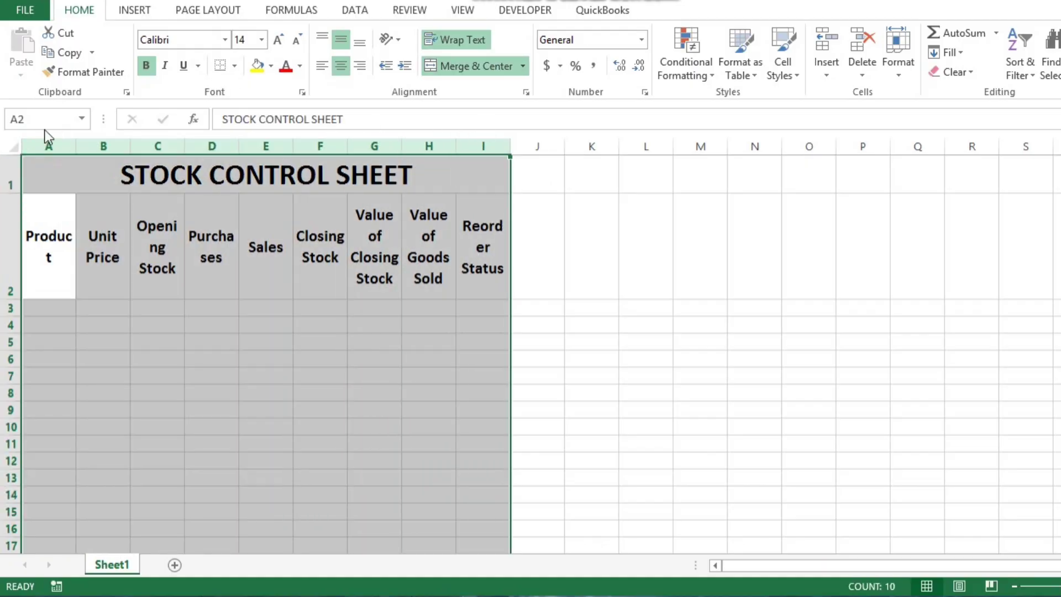
left_click_drag(75, 147, 107, 148)
key("Down")
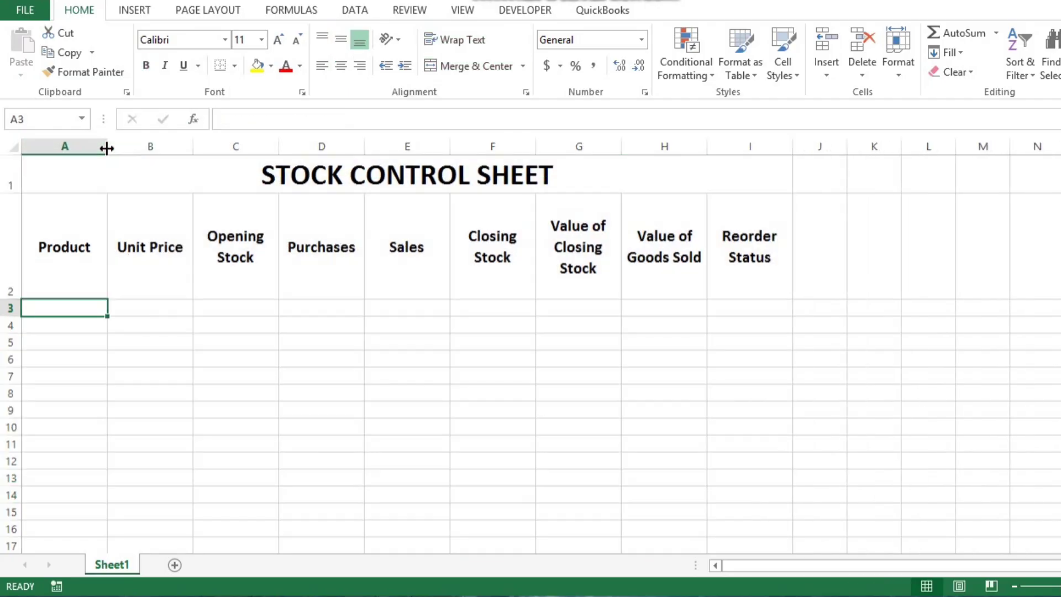
left_click_drag(12, 197, 12, 213)
key("Up")
key("Up")
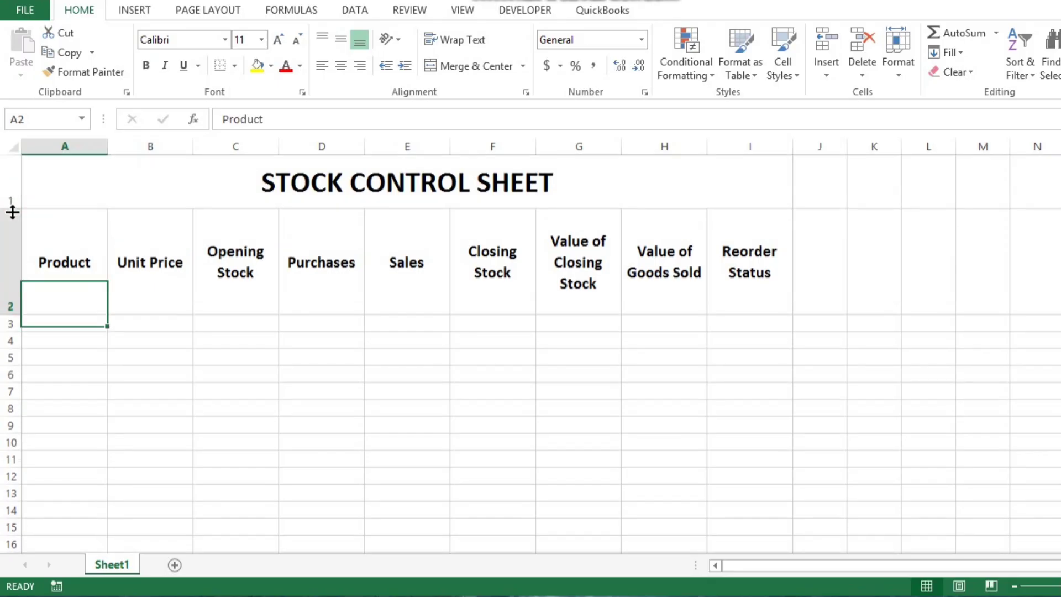
key("Down")
key("Up")
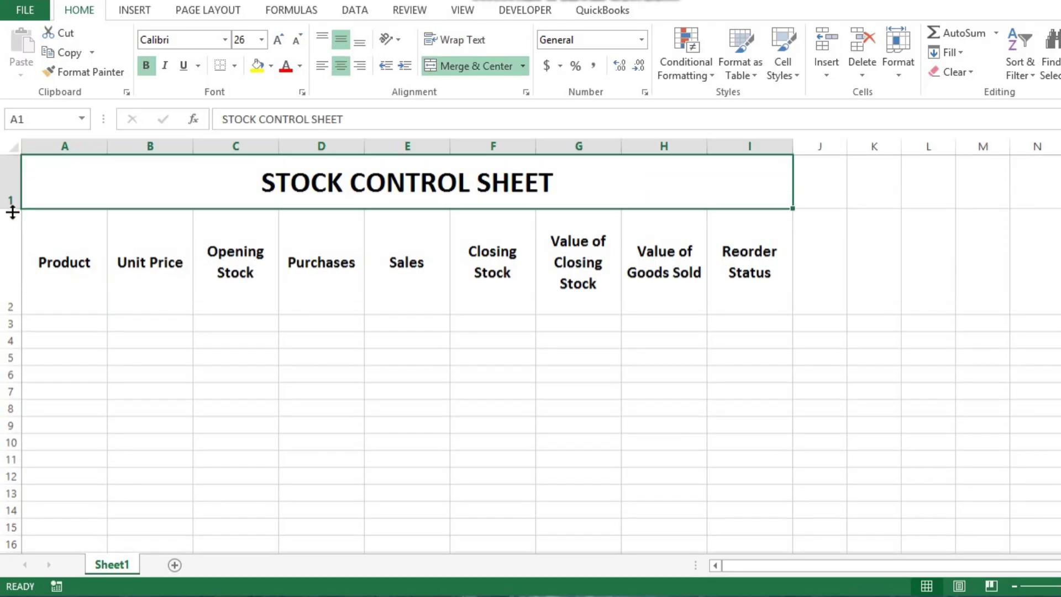
key("shift+Down")
key("shift+Down")
key("shift+Down")
key("shift+Down")
key("shift+Down")
key("shift+Down")
key("shift+Down")
key("shift+Down")
key("shift+Down")
key("shift+Down")
key("shift+Down")
key("shift+Down")
key("shift+Down")
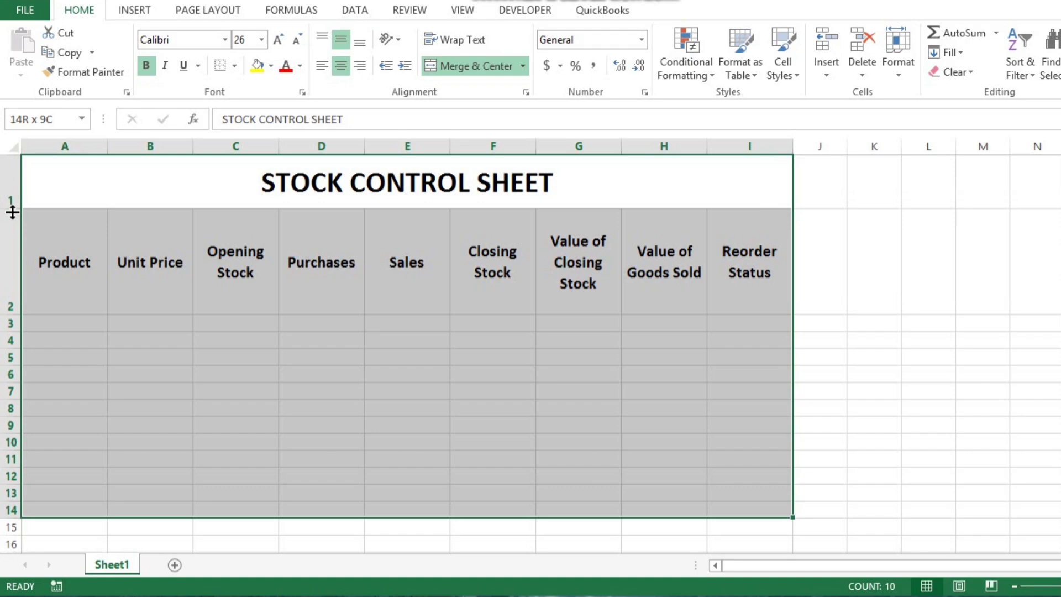
- Apply All Borders to the table range A1:I28
key("shift+Down")
key("shift+Down")
key("shift+Down")
key("shift+Down")
key("shift+Down")
key("shift+Down")
key("shift+Down")
key("shift+Down")
key("shift+Down")
key("shift+Down")
key("shift+Down")
key("shift+Down")
key("shift+Down")
key("shift+Down")
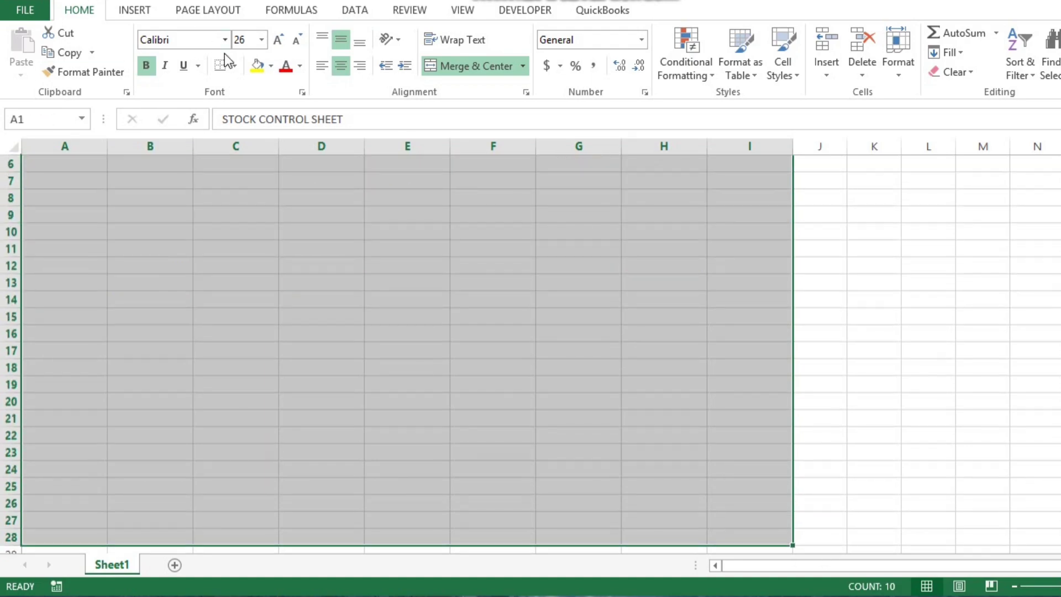
left_click(236, 65)
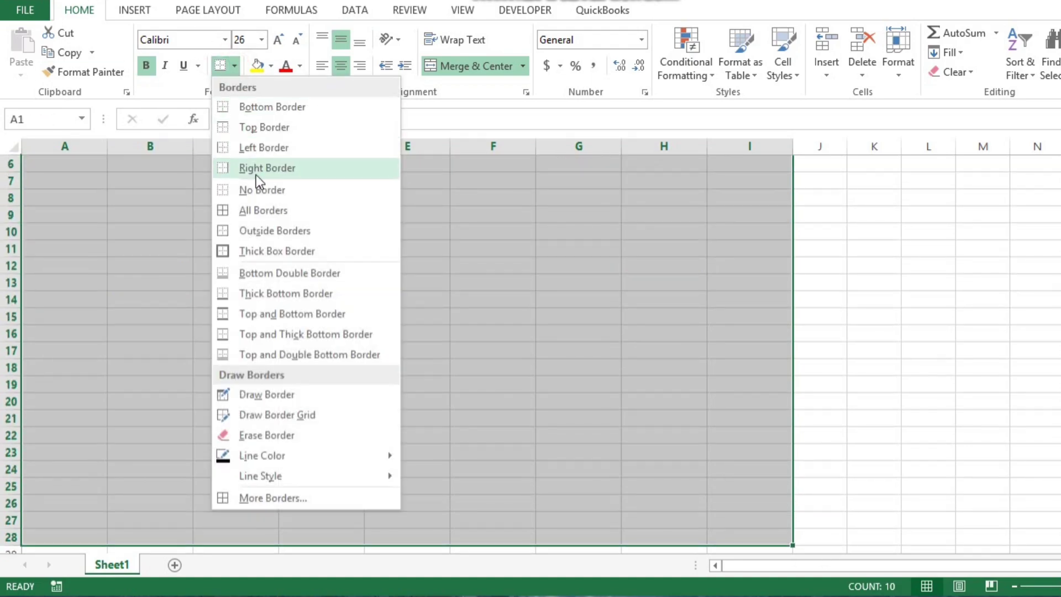
left_click(269, 215)
- Give the title white font on a dark blue fill
key("ctrl+Home")
key("Down")
key("Up")
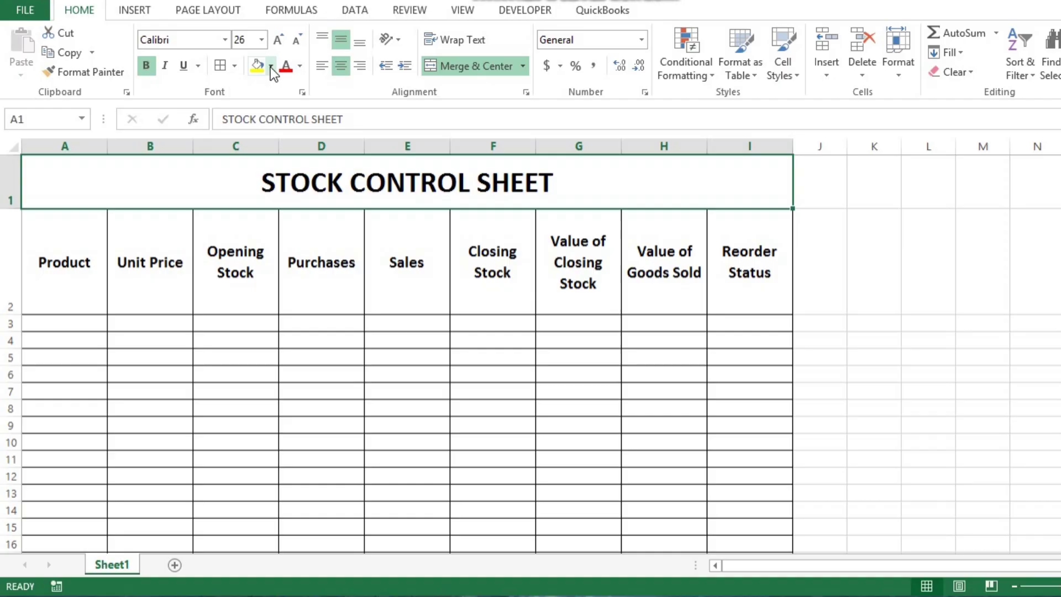
left_click(300, 66)
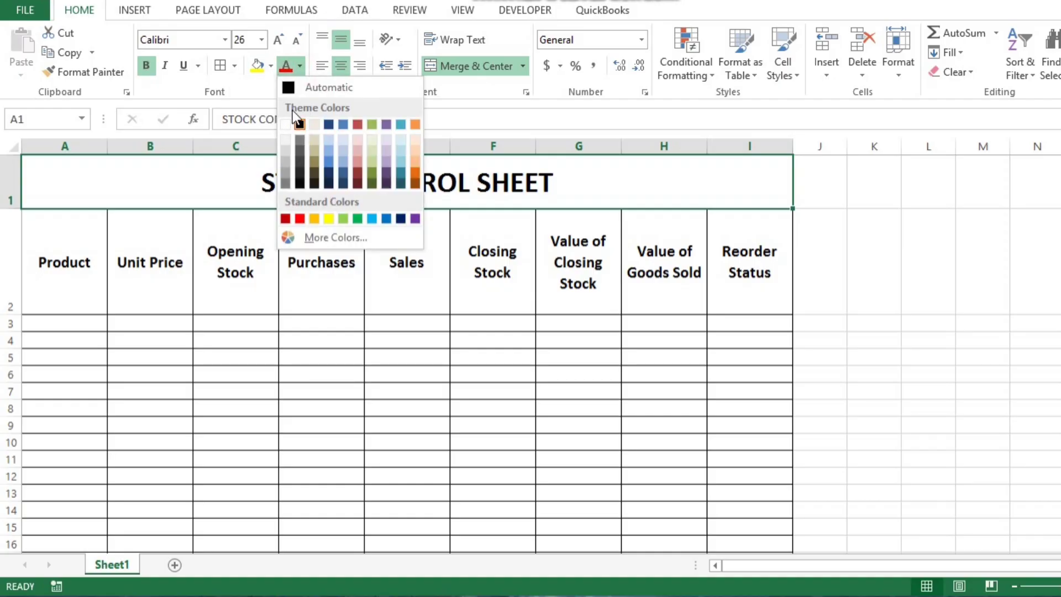
left_click(285, 124)
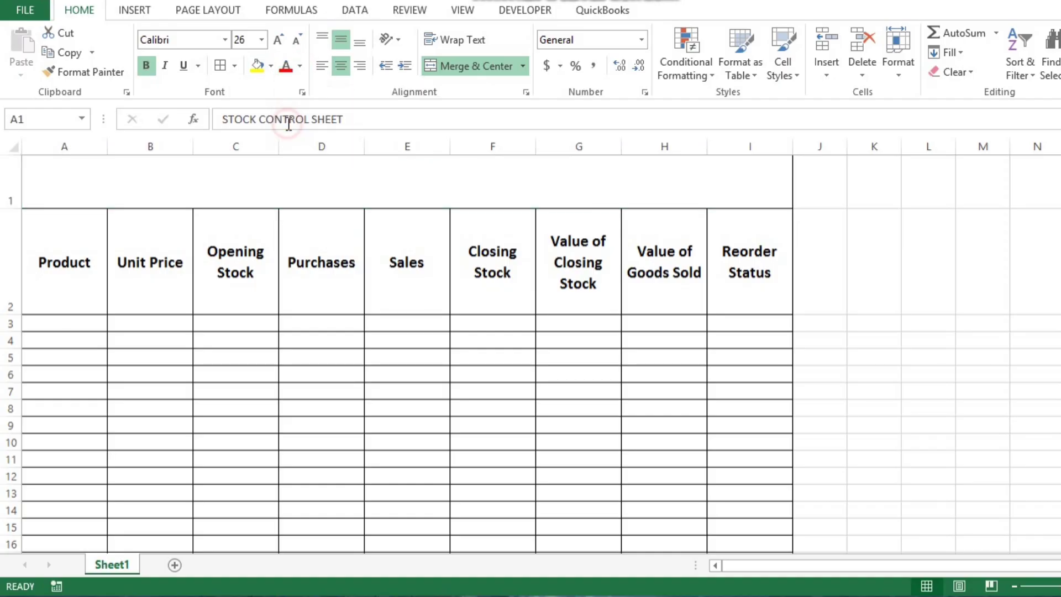
left_click(271, 66)
left_click(301, 158)
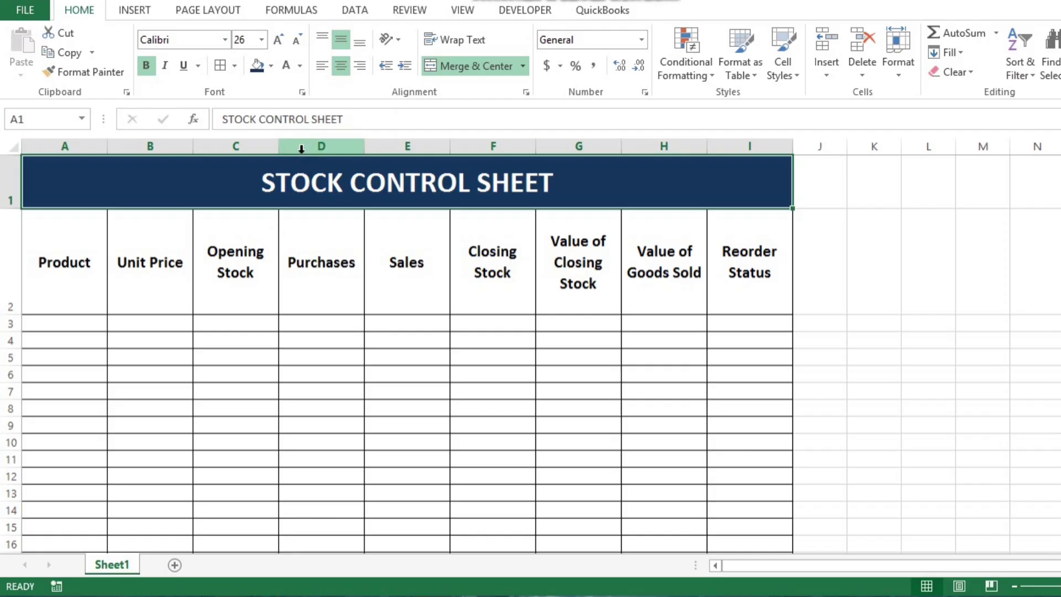
- Fill the header cells A2:I2 light blue
left_click_drag(65, 260, 750, 260)
left_click(271, 66)
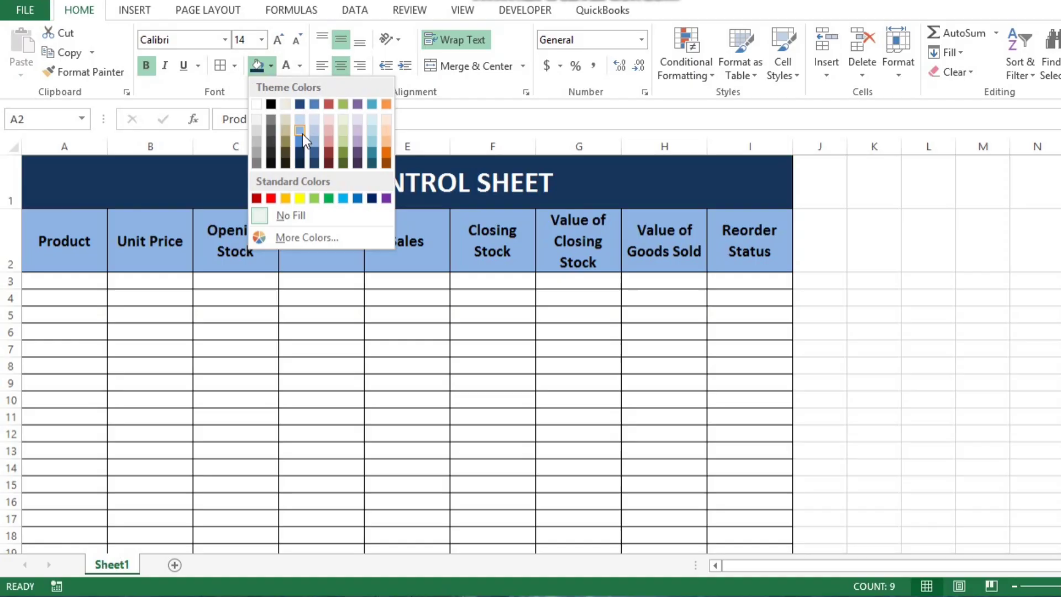
left_click(303, 134)
key("Down")
key("Down")
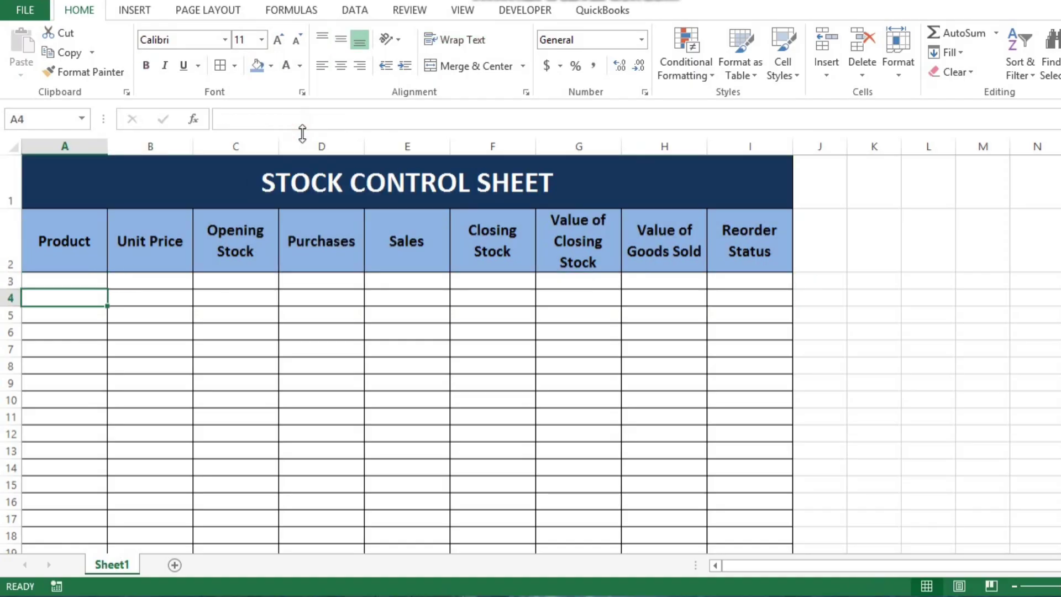
key("Up")
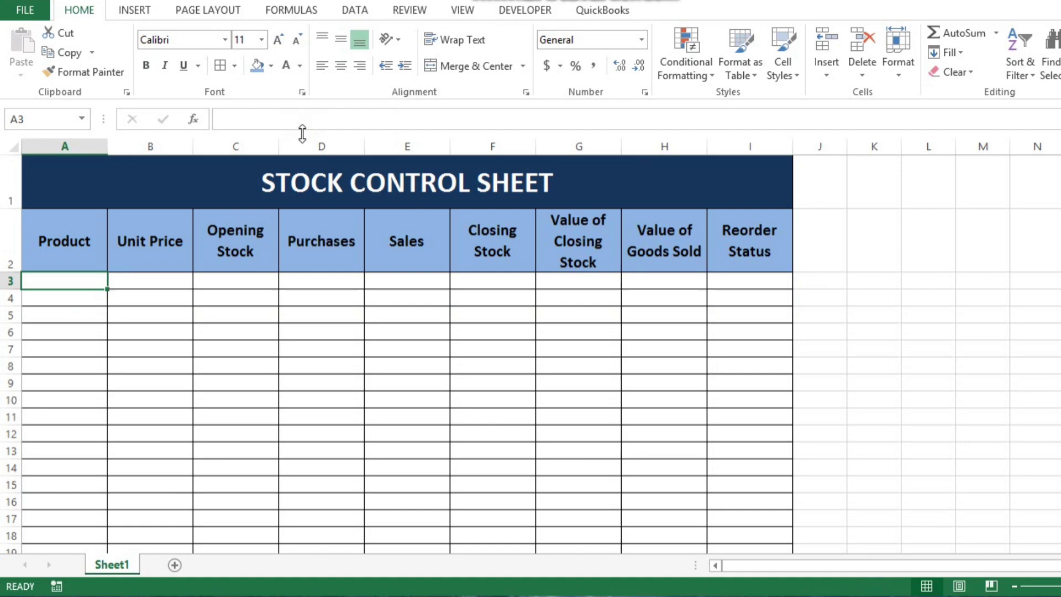
- Enter the product names Laptop and PC in column A
type("Laptop")
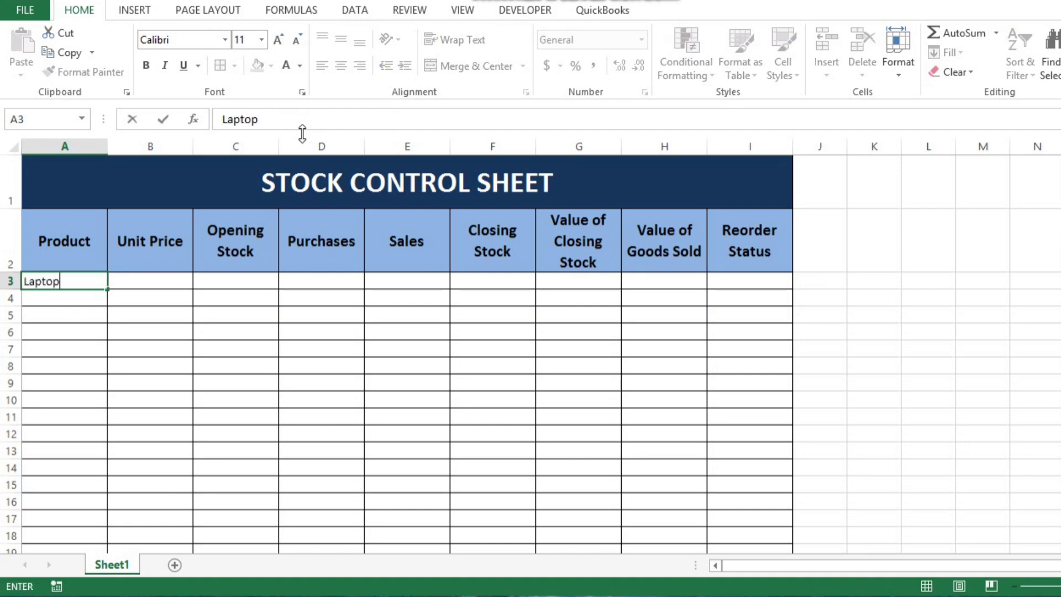
key("Return")
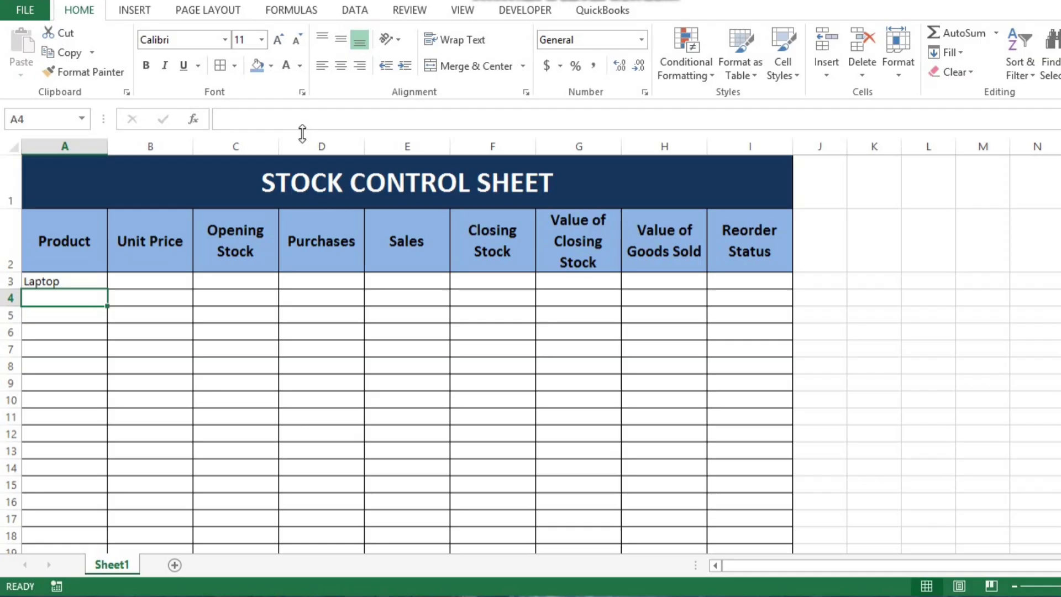
type("PC")
key("Return")
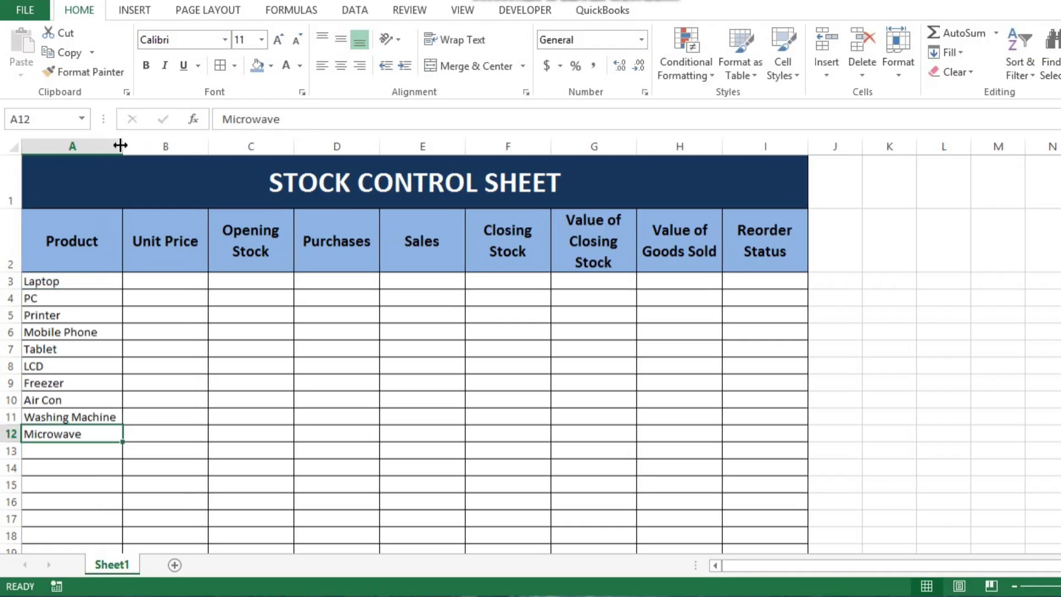
- Give Laptop a unit price of 100000 and opening stock of 50
key("Up")
key("Up")
key("Up")
key("Up")
key("Up")
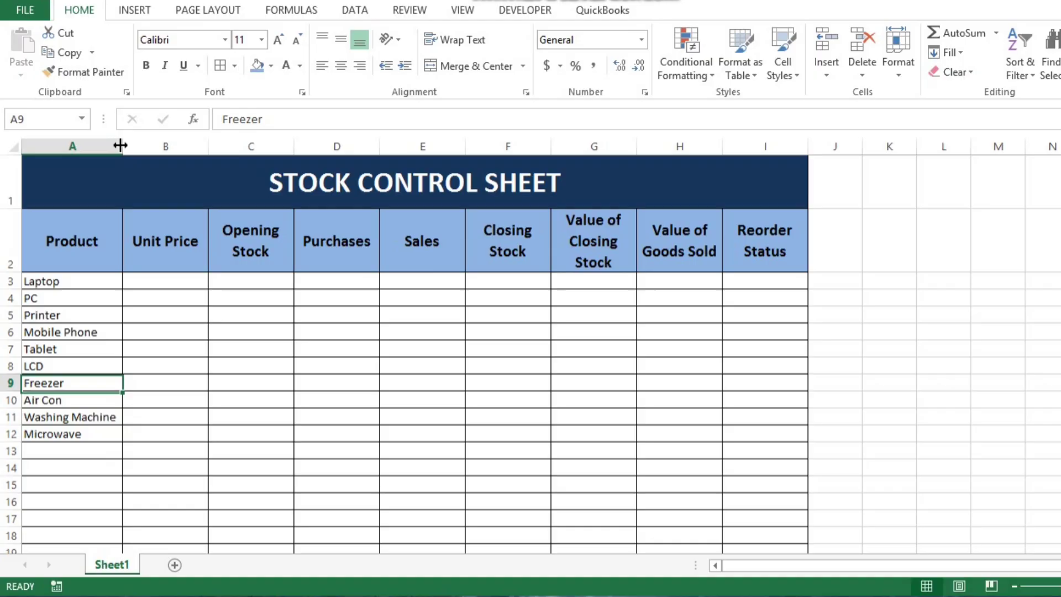
key("Right")
key("Up")
key("Up")
key("Up")
key("Up")
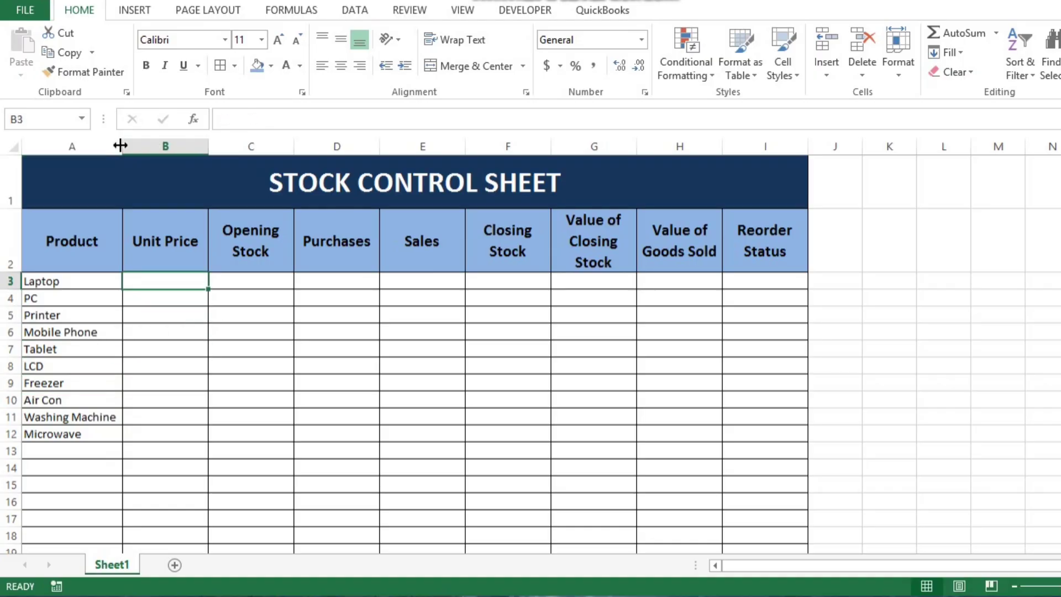
type("100000")
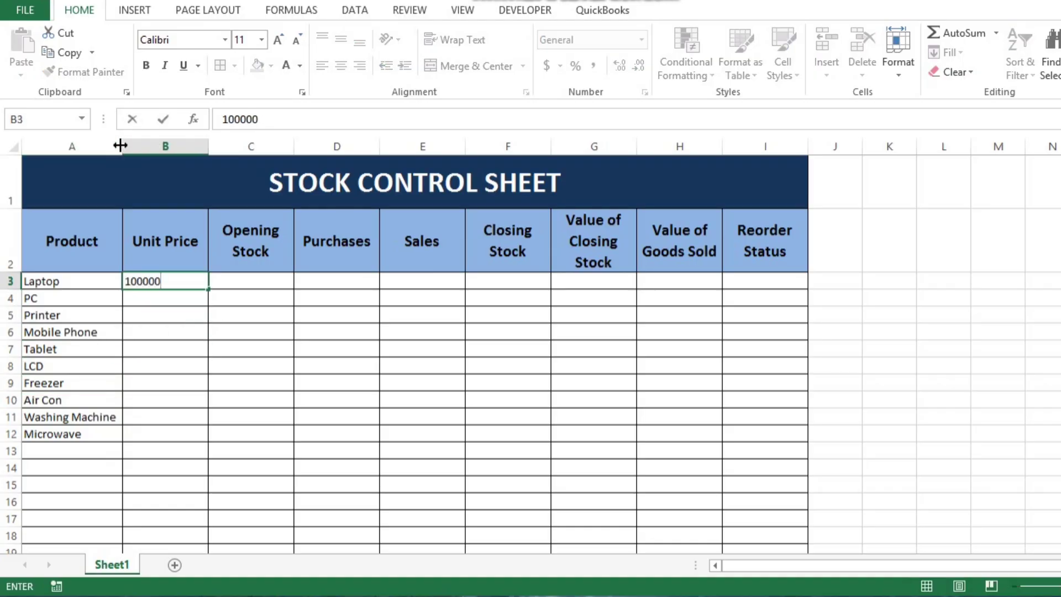
key("Return")
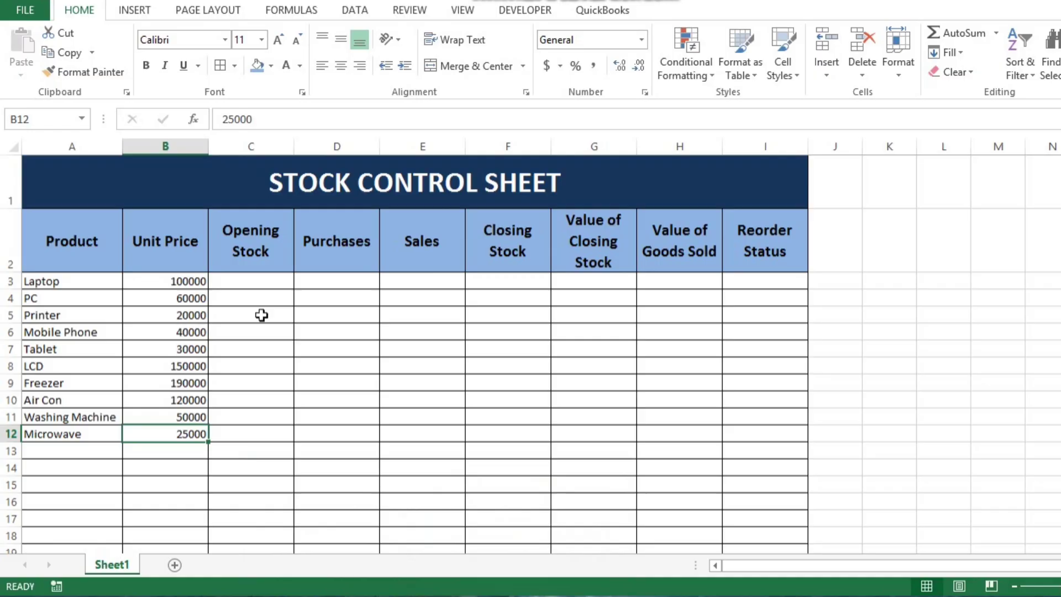
key("Right")
key("Up")
key("Up")
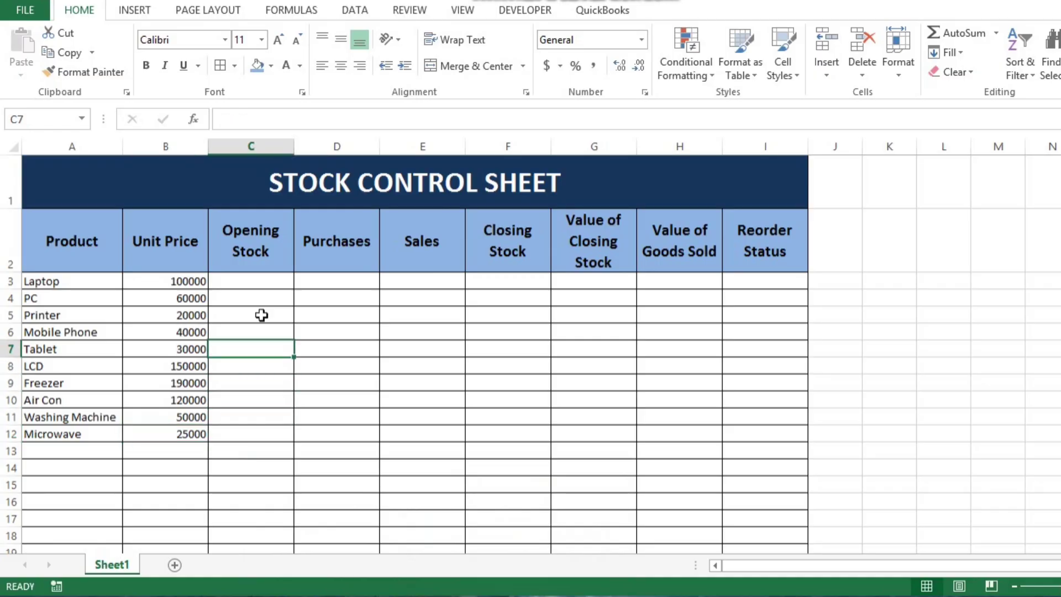
key("Up")
key("Up")
key("Up")
key("Up")
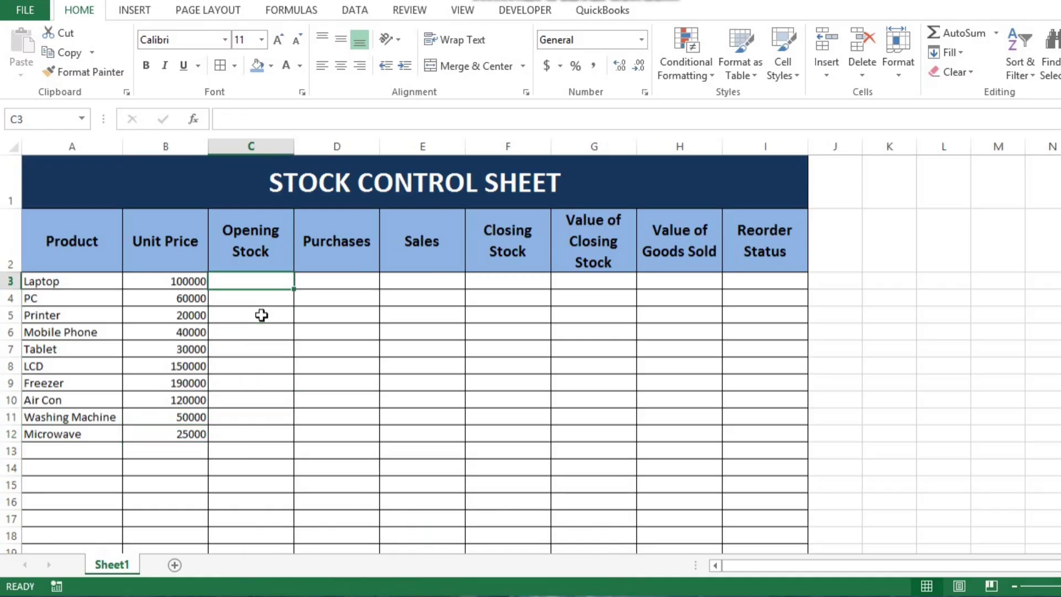
type("50")
key("Return")
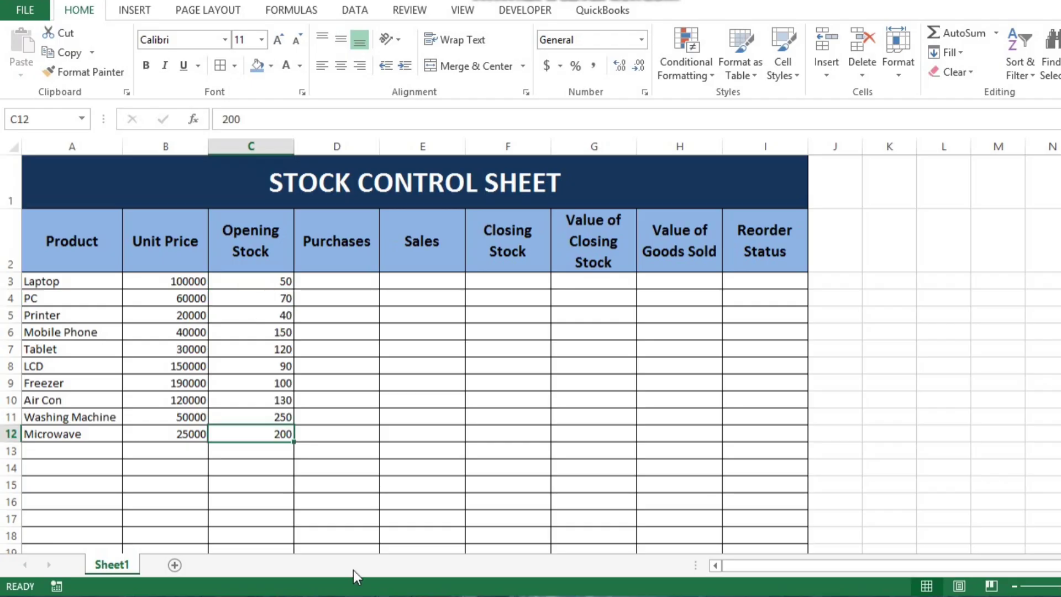
- Enter Laptop's purchases of 50 and sales of 90
key("Right")
key("Up")
key("Up")
key("Up")
key("Up")
key("Up")
key("Up")
key("Up")
key("Up")
key("Up")
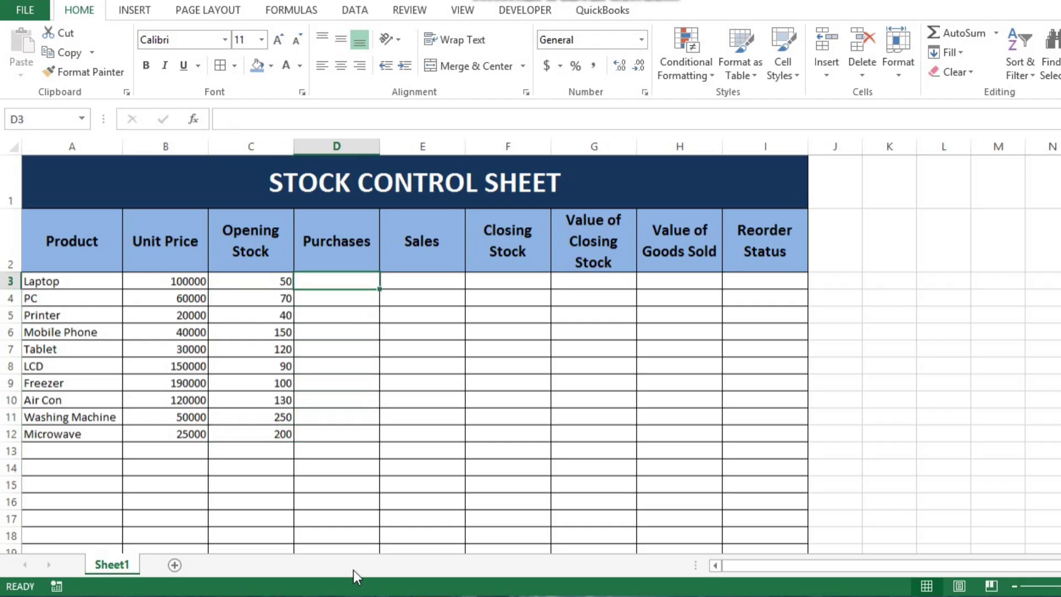
type("50")
key("Return")
key("Right")
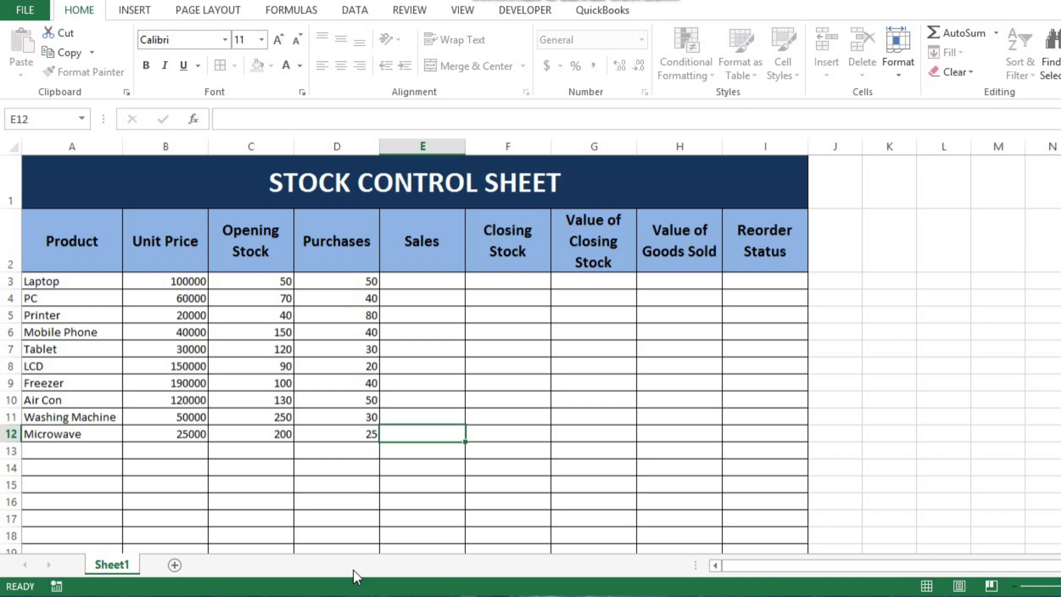
key("Up")
key("Up")
key("Up")
key("Up")
key("Up")
key("Up")
key("Up")
key("Up")
key("Up")
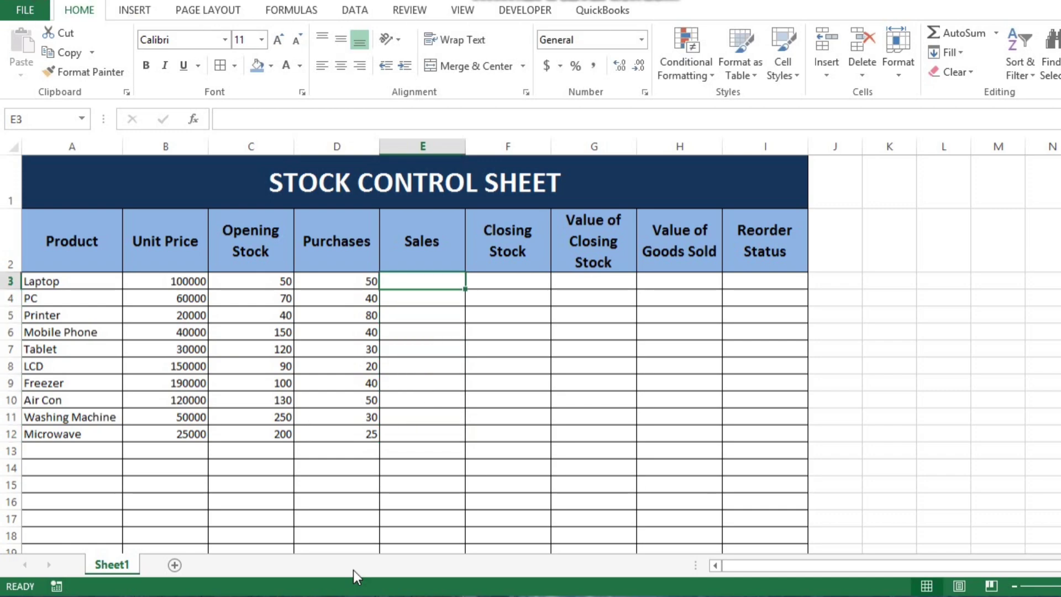
type("90")
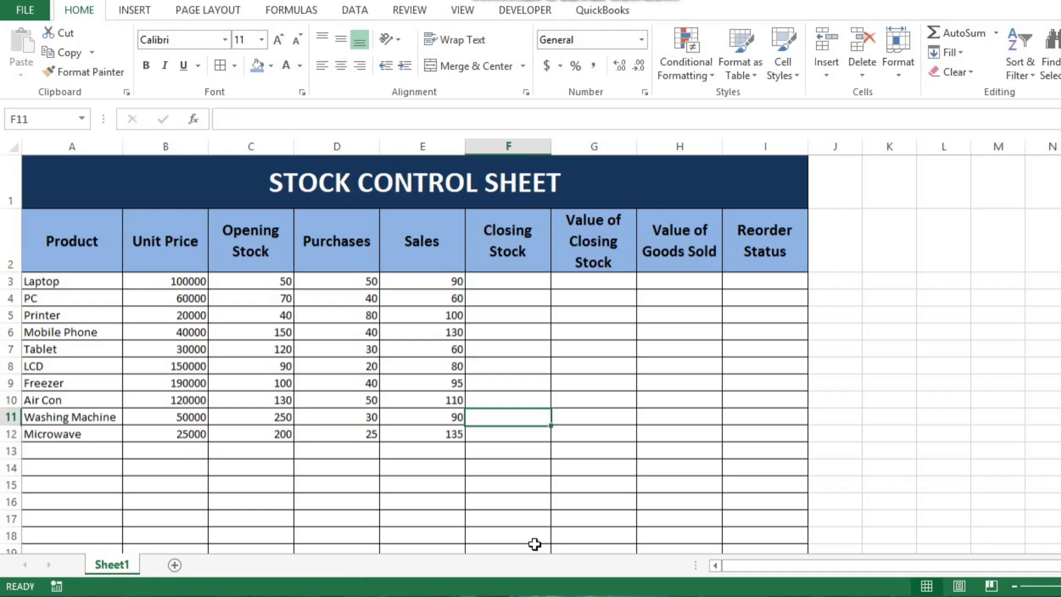
key("Up")
key("Up")
key("Up")
key("Up")
key("Up")
key("Up")
key("Up")
key("Up")
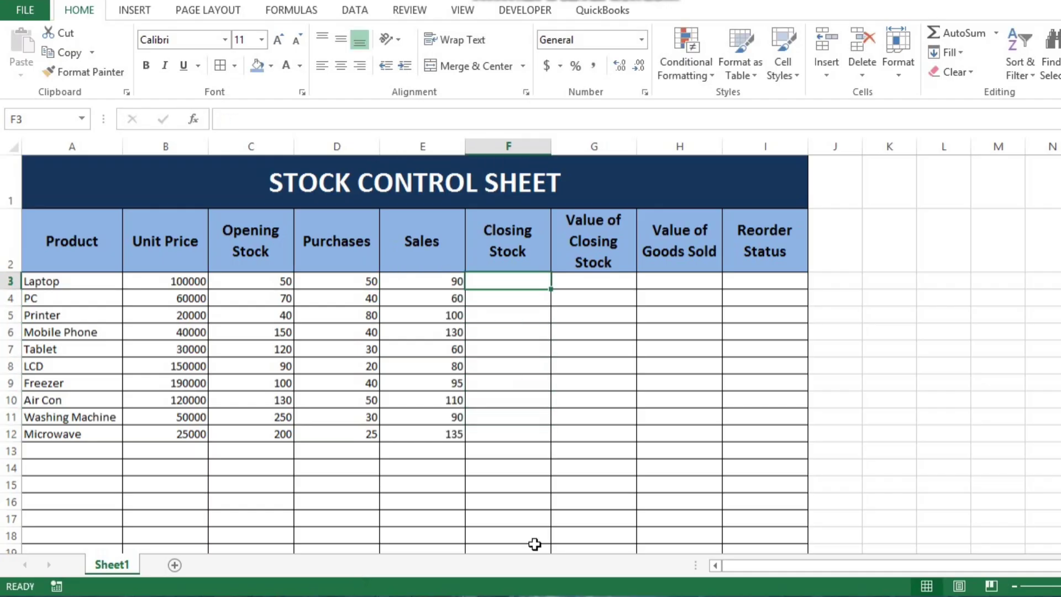
- Enter =C3+D3-E3 in F3 and fill it down to F12
type("+")
key("Left")
key("Left")
key("Left")
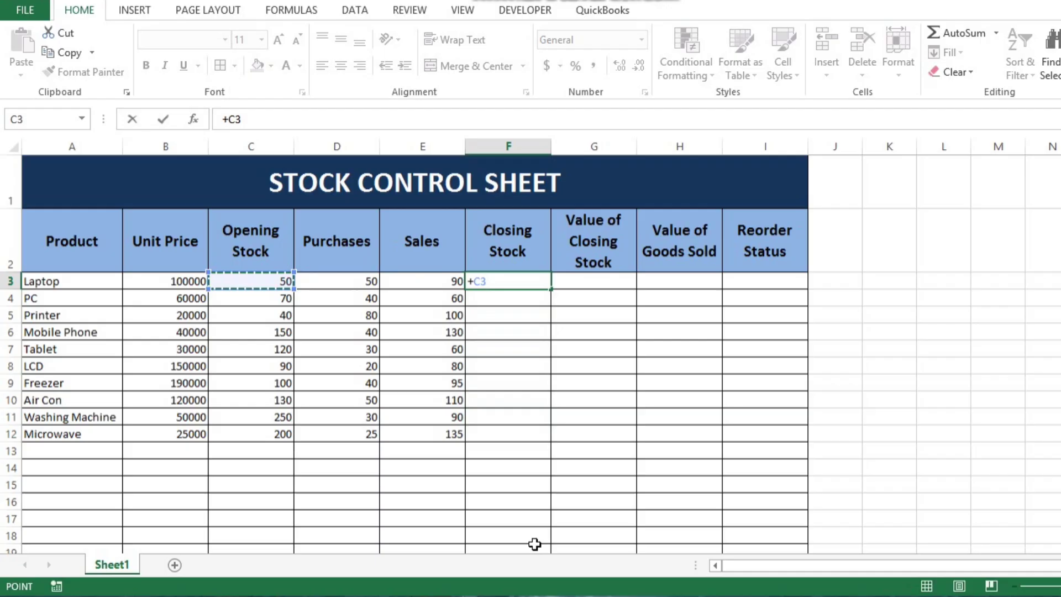
key("Escape")
type("=")
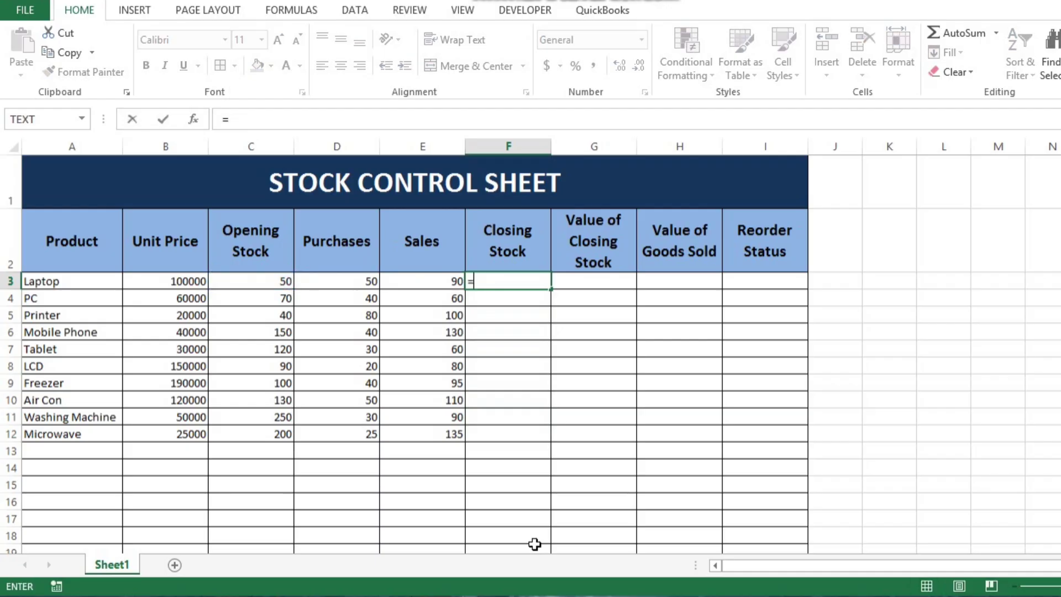
key("Left")
key("Left")
key("Left")
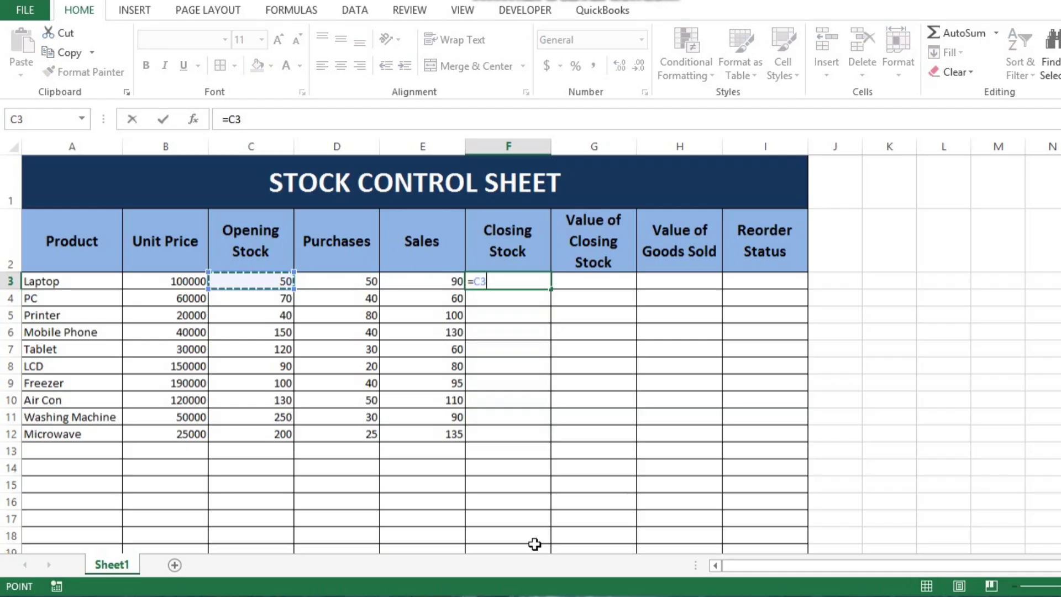
type("+")
key("Left")
key("Left")
type("-")
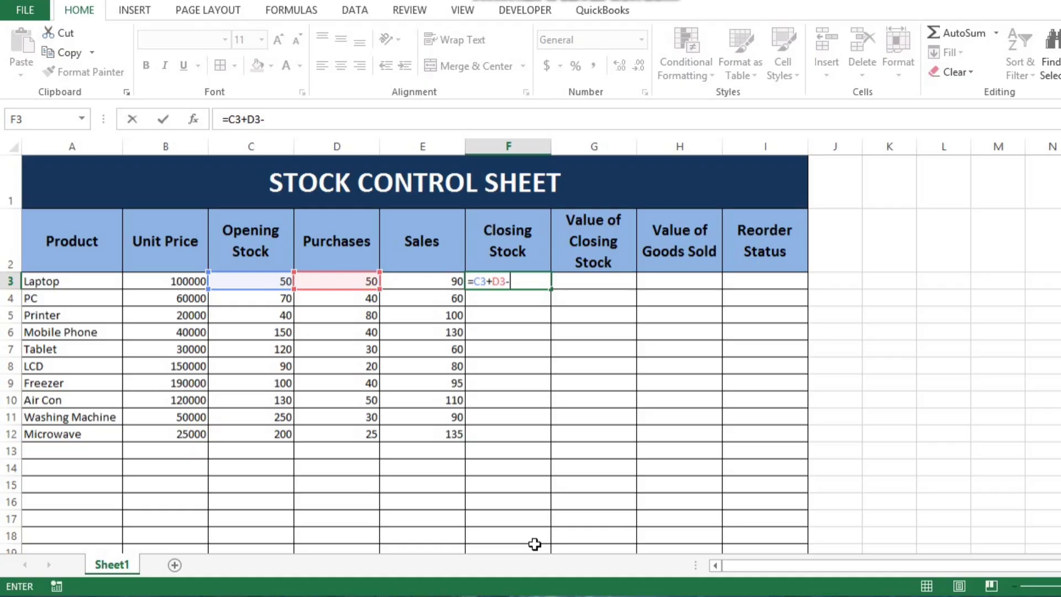
key("Left")
key("Return")
key("Up")
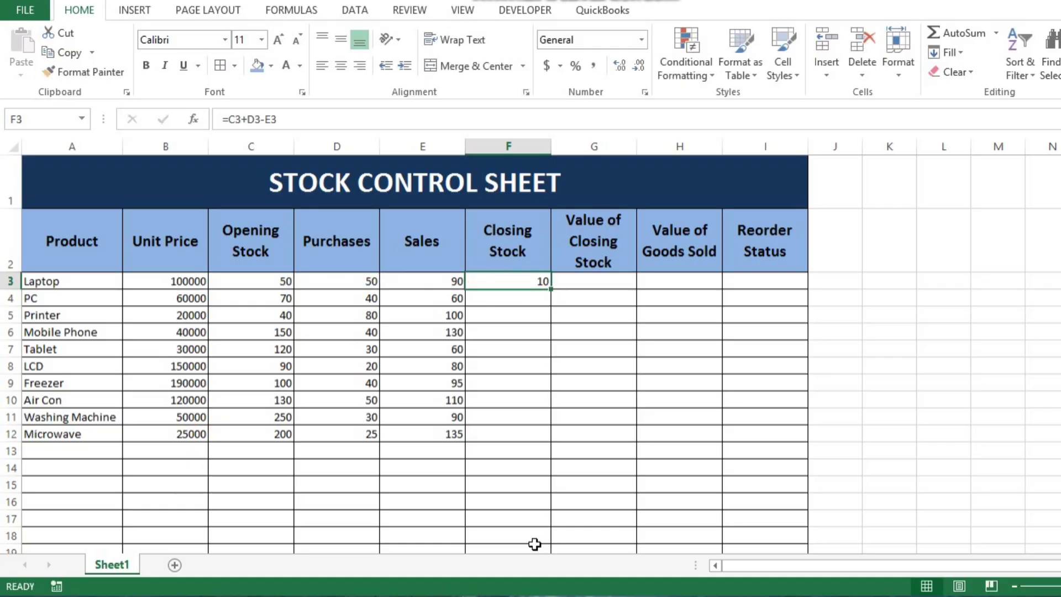
double_click(550, 290)
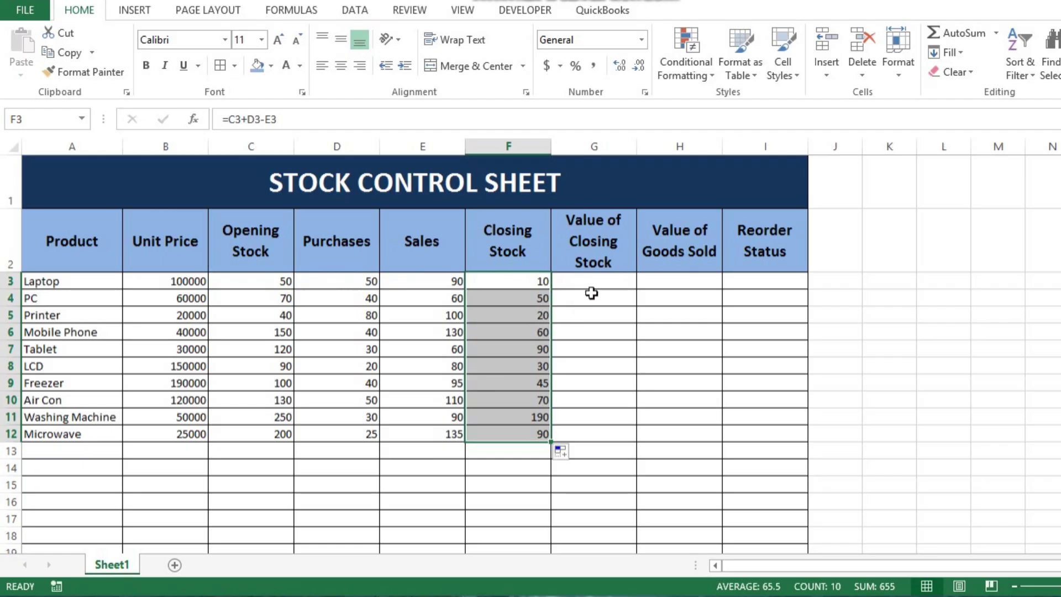
- Start the Value of Closing Stock formula in G3 referencing Laptop's closing stock
left_click(607, 281)
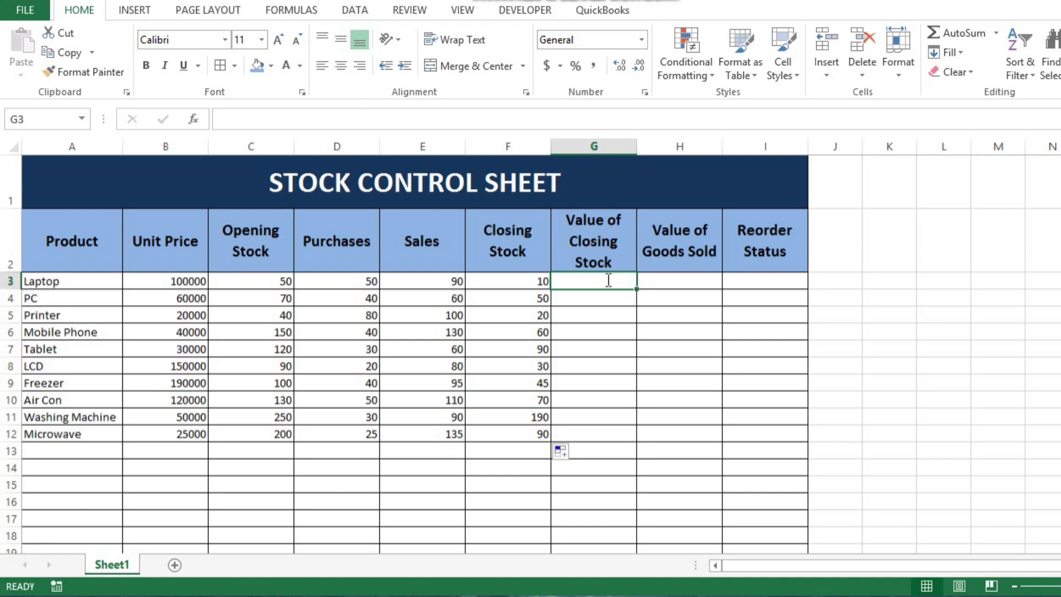
type("=")
key("Left")
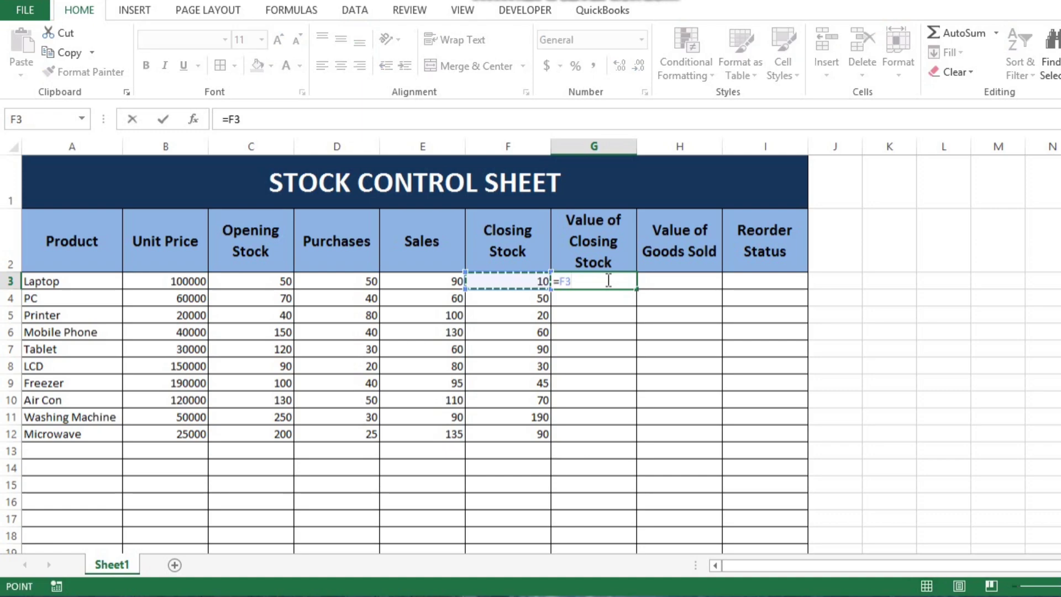
- Finish Value of Closing Stock as closing stock times unit price and fill it down to G12
type("*")
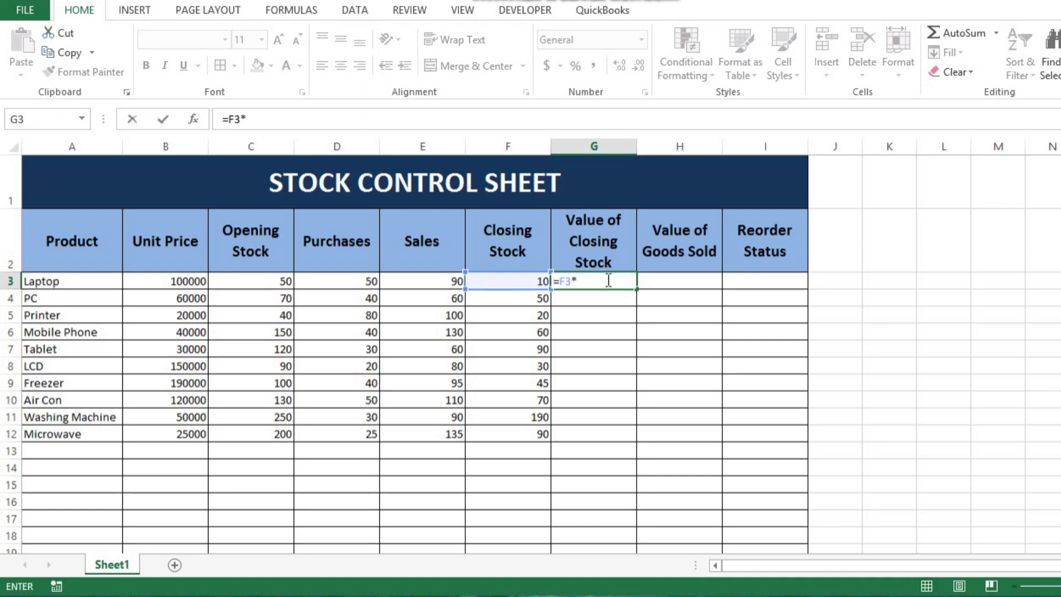
left_click(196, 281)
key("Return")
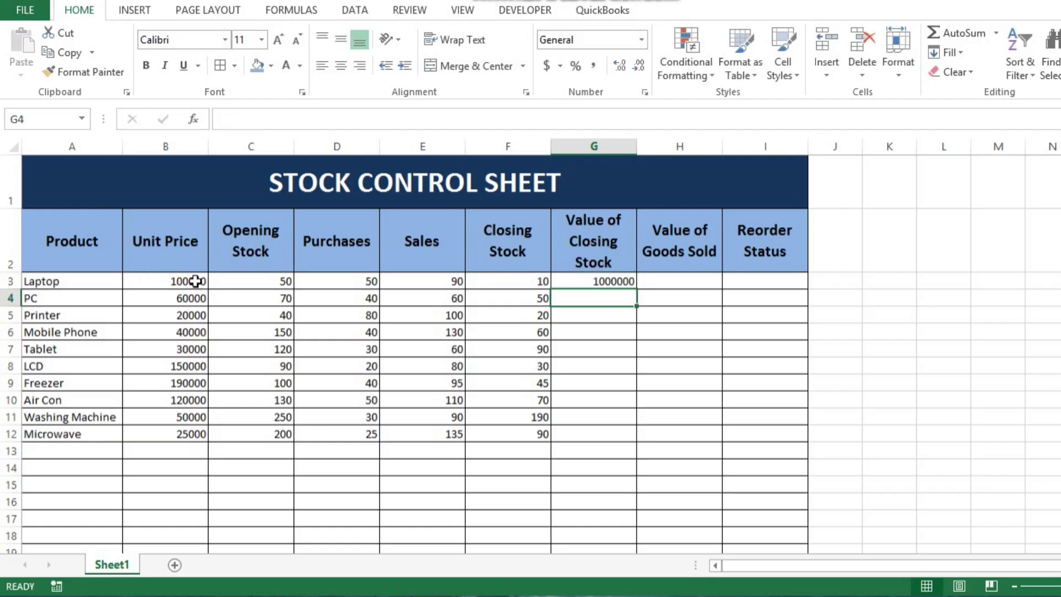
key("Up")
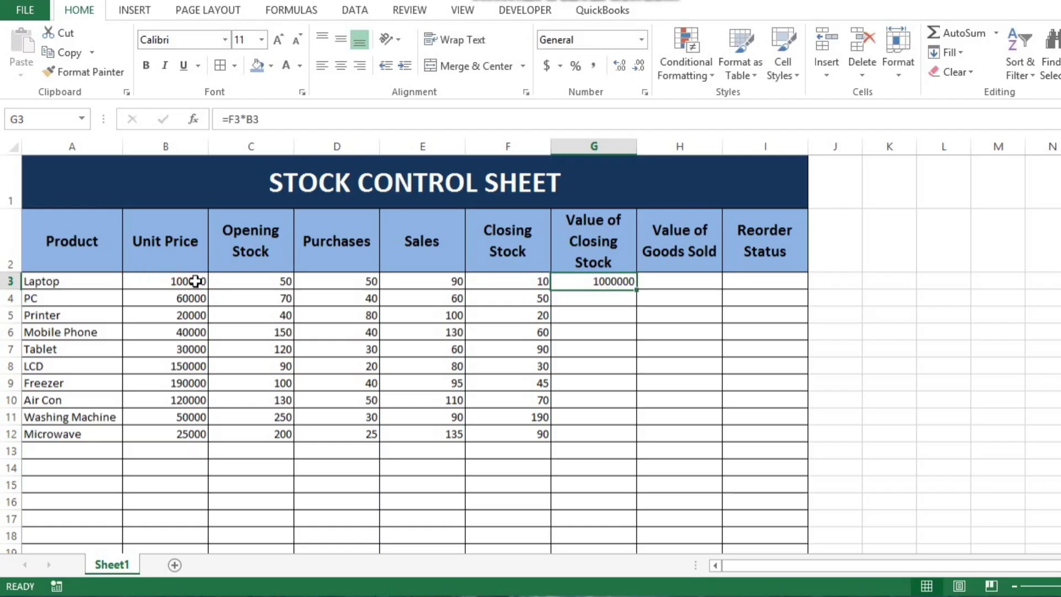
double_click(635, 290)
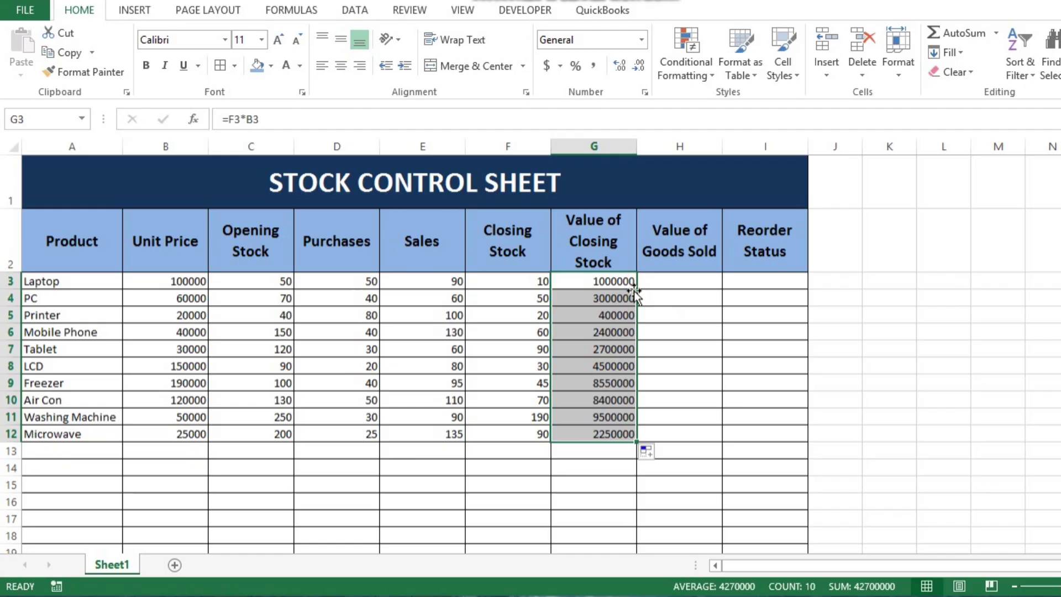
- Enter =E3*B3 in H3 and fill it down to H12
key("Right")
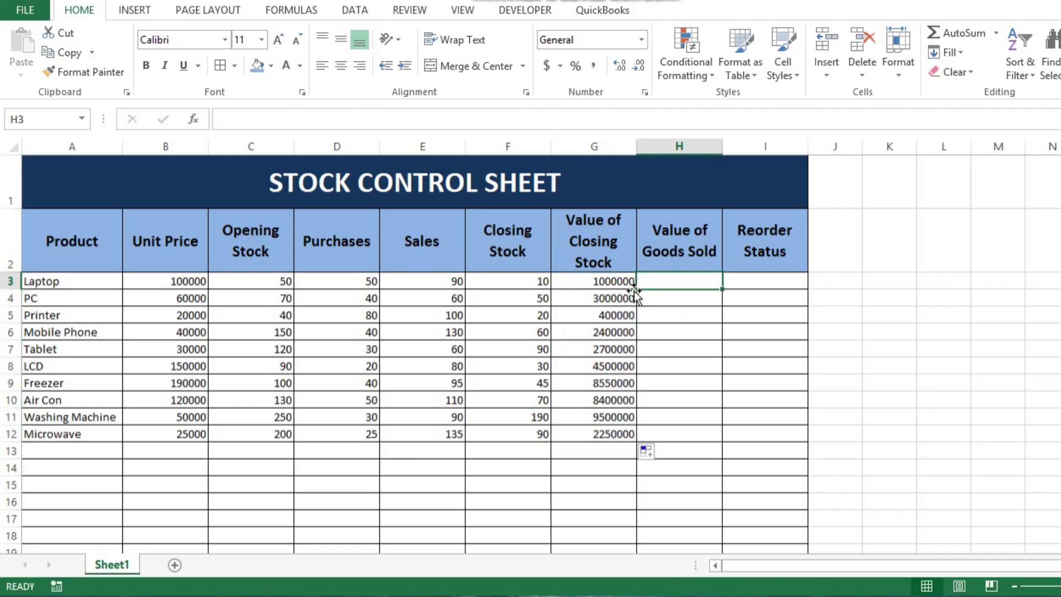
type("=")
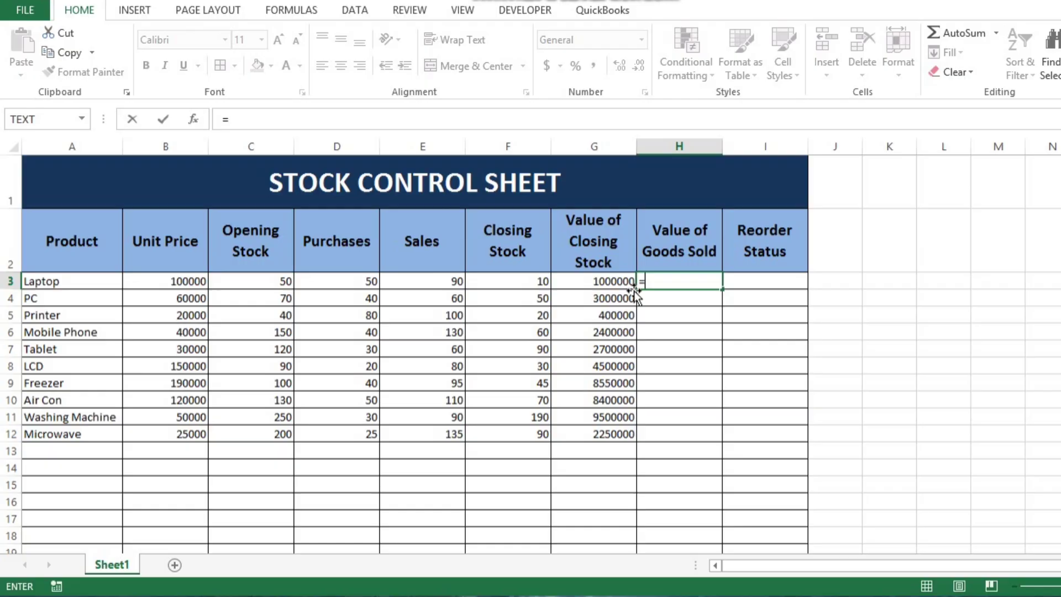
key("Left")
key("Left")
key("Left")
type("*")
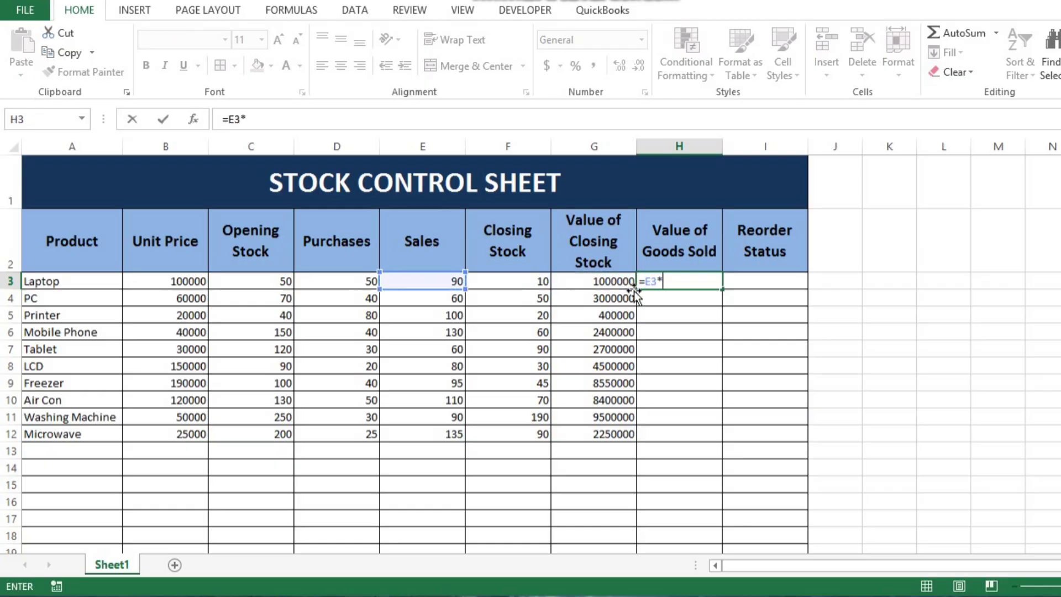
left_click(180, 279)
key("Return")
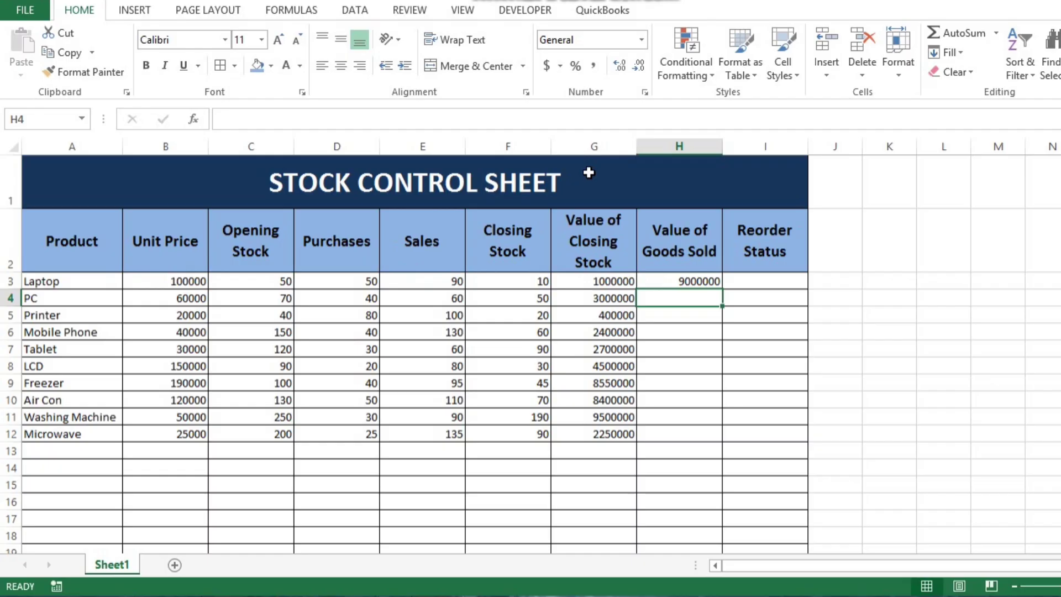
key("Up")
left_click_drag(722, 290, 722, 289)
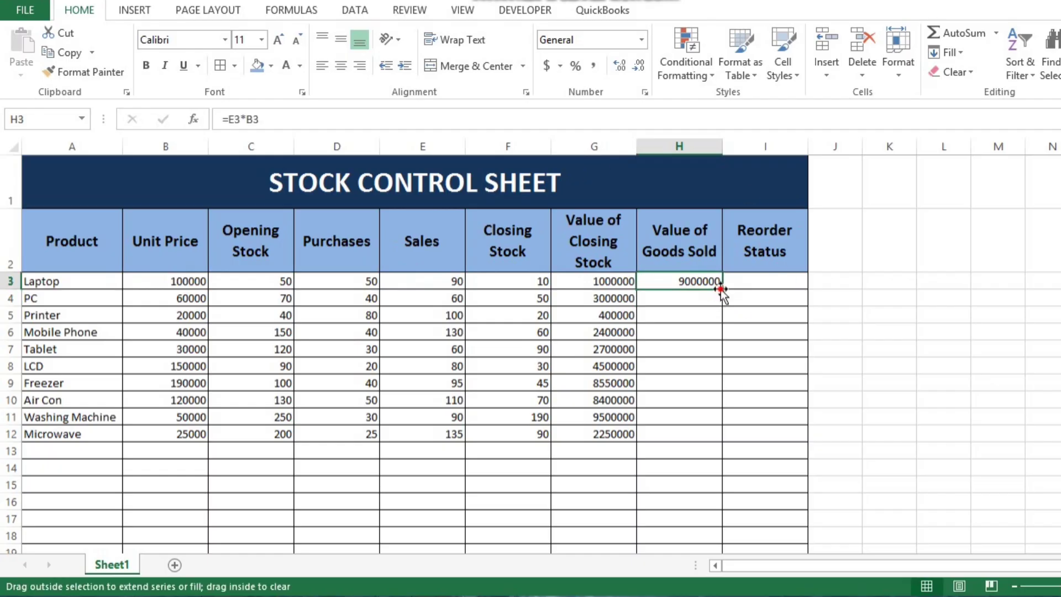
double_click(722, 290)
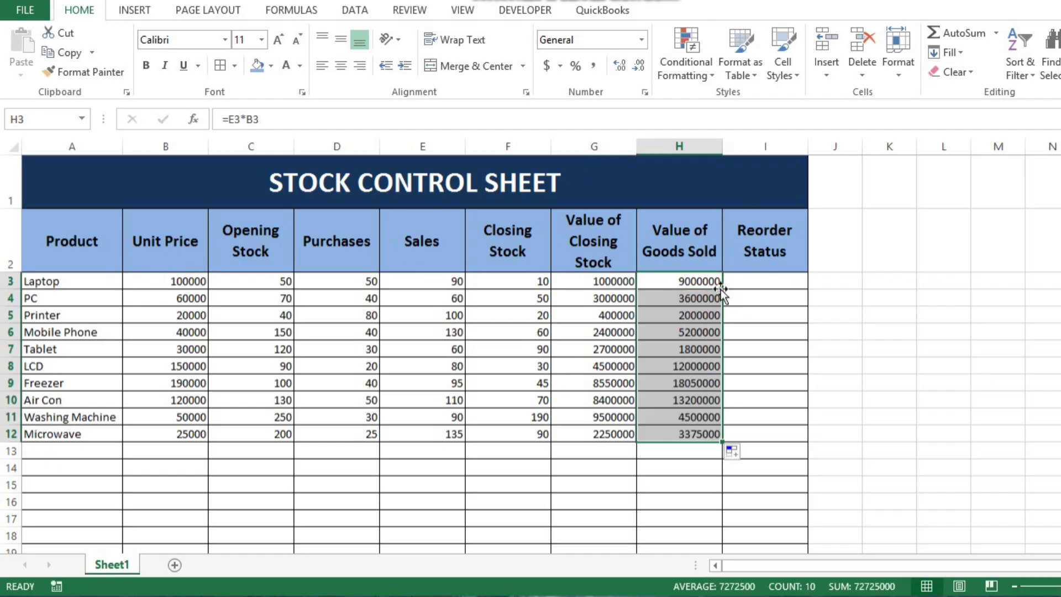
- Give the stock figures B3:H12 Comma Style with no decimal places
key("Left")
key("Left")
key("Left")
key("Left")
key("Left")
key("Left")
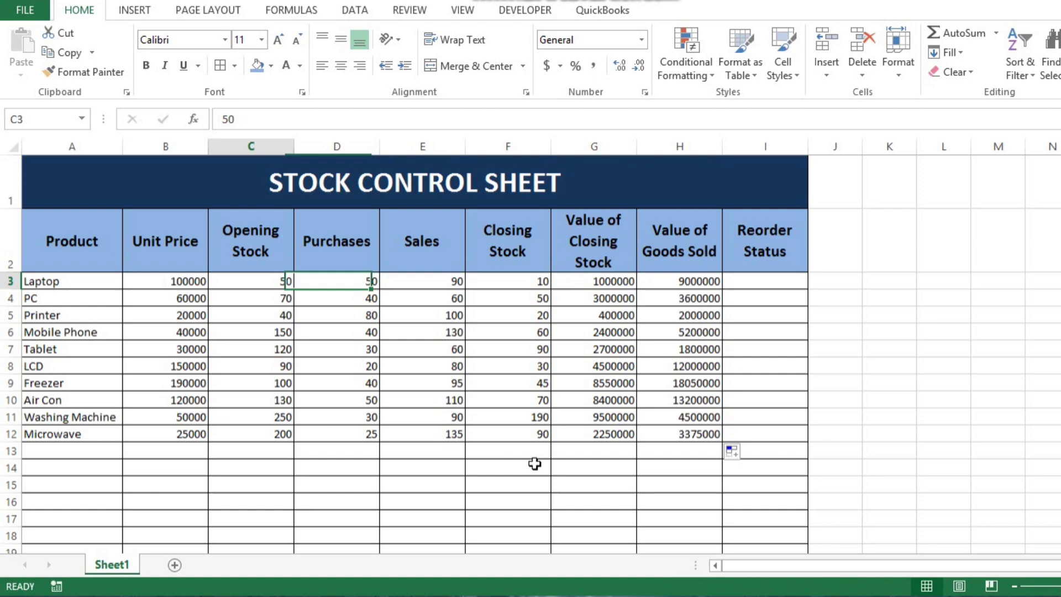
key("shift+Right")
key("shift+Right")
key("shift+Right")
key("shift+Right")
key("shift+Right")
key("shift+Right")
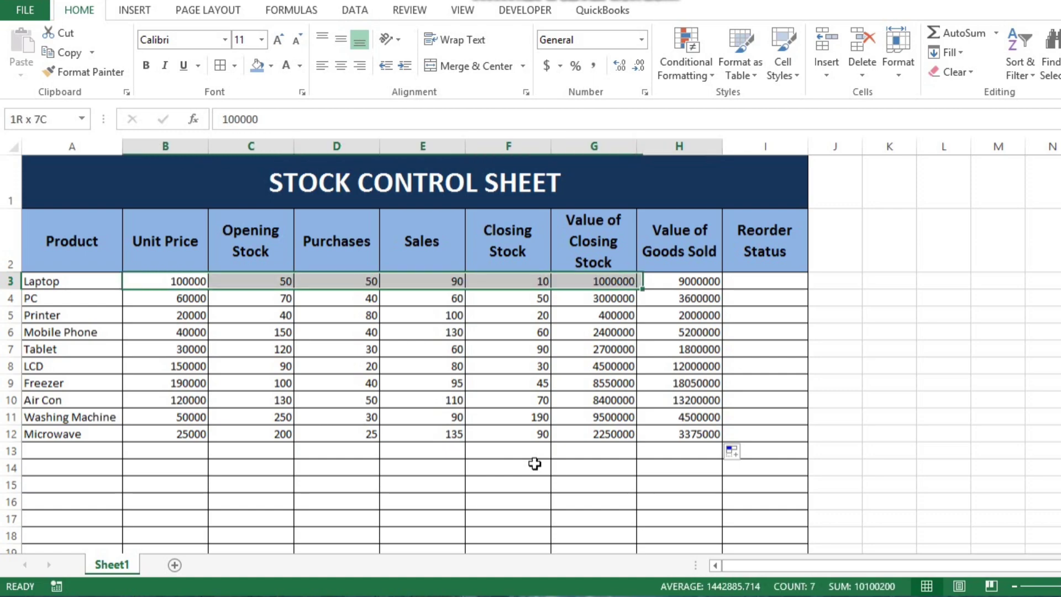
key("shift+Down")
key("shift+Down")
key("shift+Down")
key("shift+Down")
key("shift+Down")
key("shift+Down")
key("shift+Down")
key("shift+Down")
key("shift+Down")
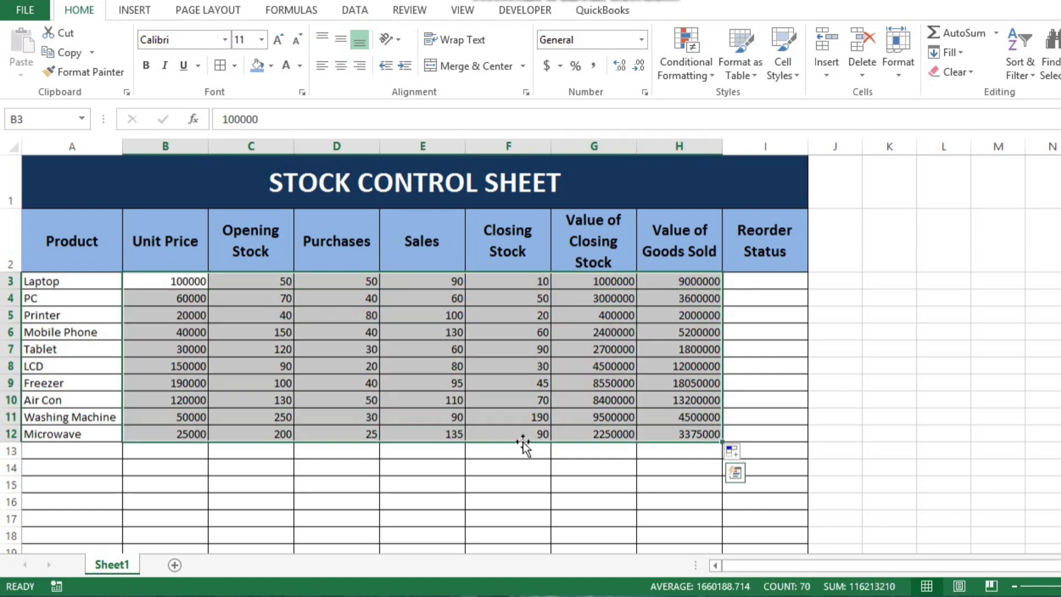
left_click(593, 66)
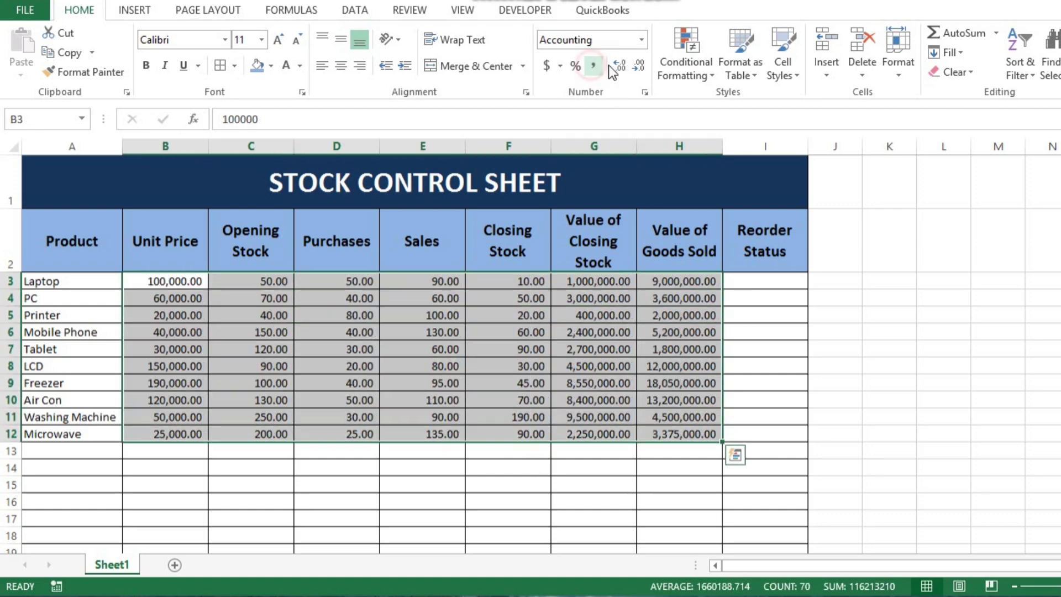
left_click(639, 66)
left_click(638, 66)
- Centre the product names in column A
key("Left")
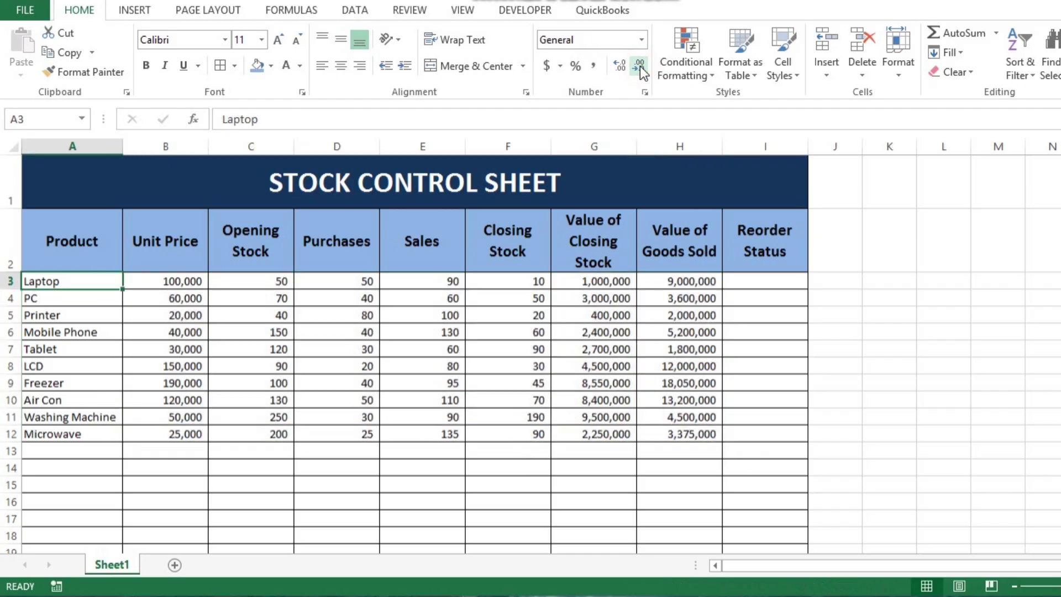
key("shift+Down")
key("shift+Down")
key("shift+Down")
key("shift+Down")
key("shift+Down")
key("shift+Down")
key("shift+Down")
key("shift+Down")
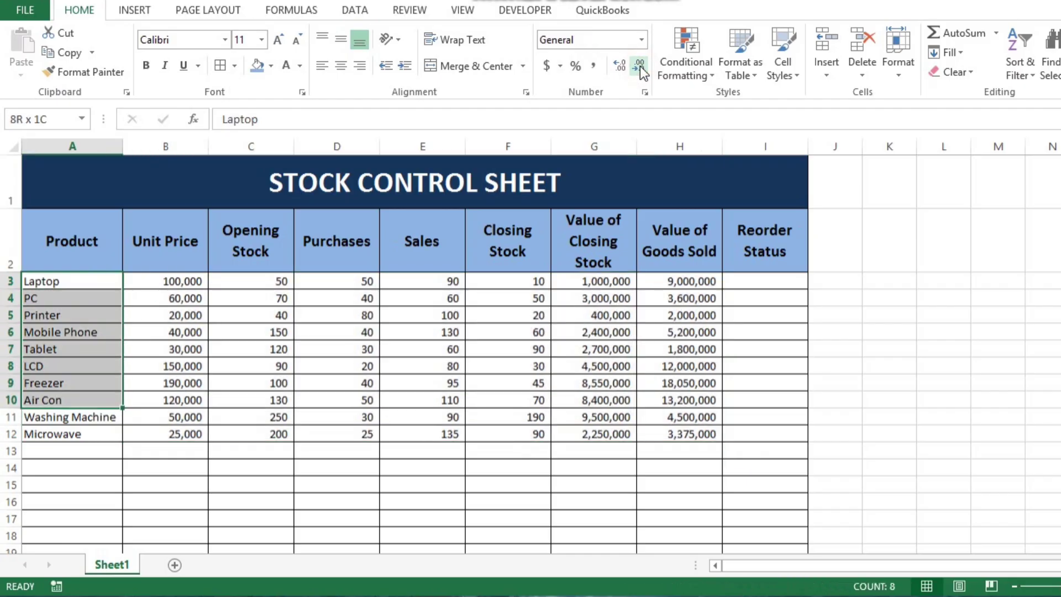
left_click(176, 301)
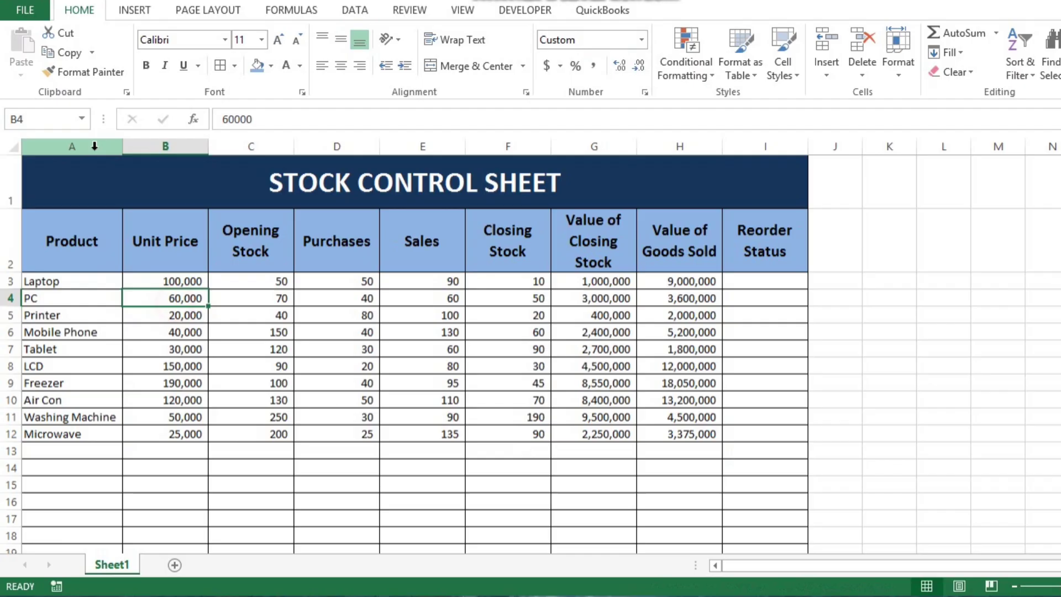
left_click(90, 147)
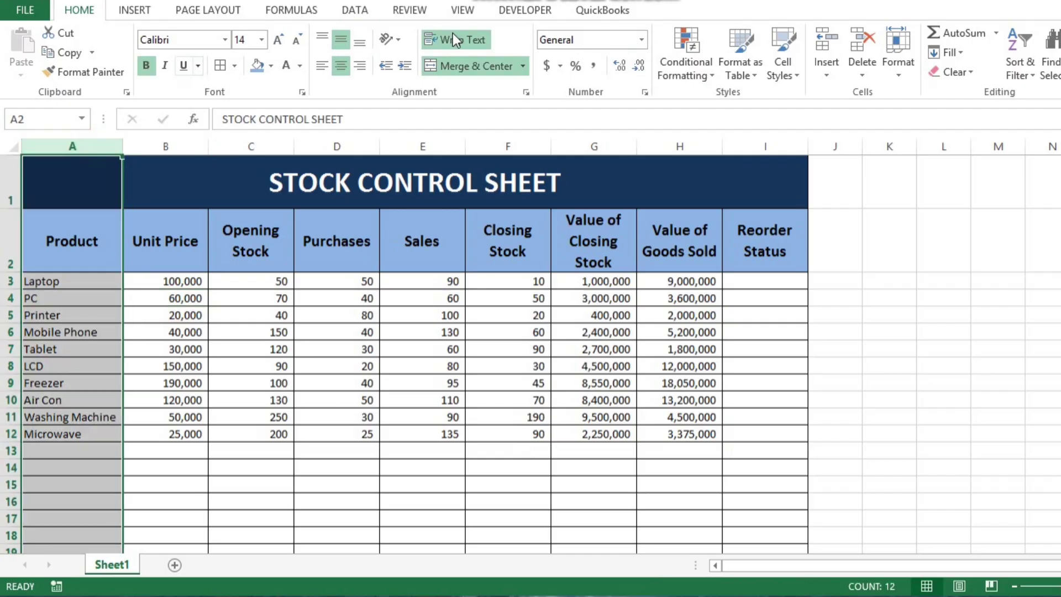
left_click(342, 67)
left_click(341, 68)
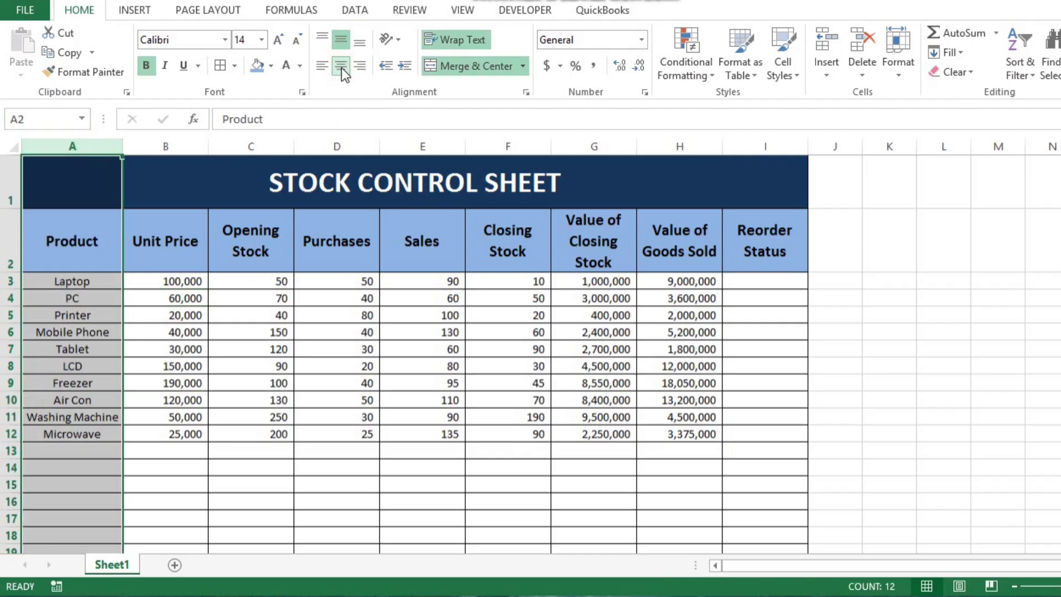
- Try centring the Reorder Status column, then restore its original alignment
key("Right")
key("Right")
key("Right")
key("Right")
key("Right")
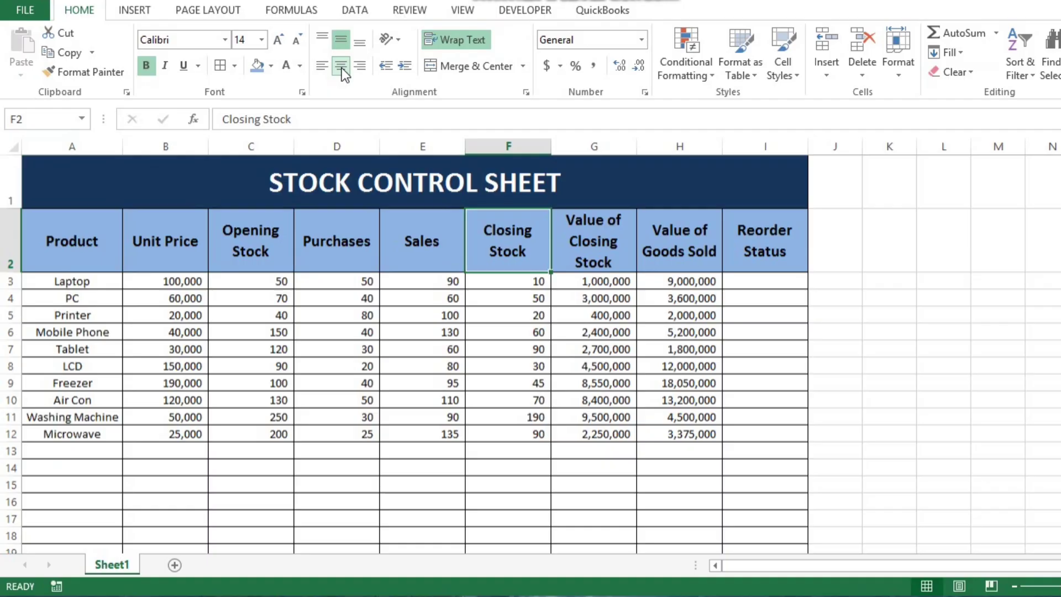
key("Right")
key("Right")
key("Right")
key("ctrl+space")
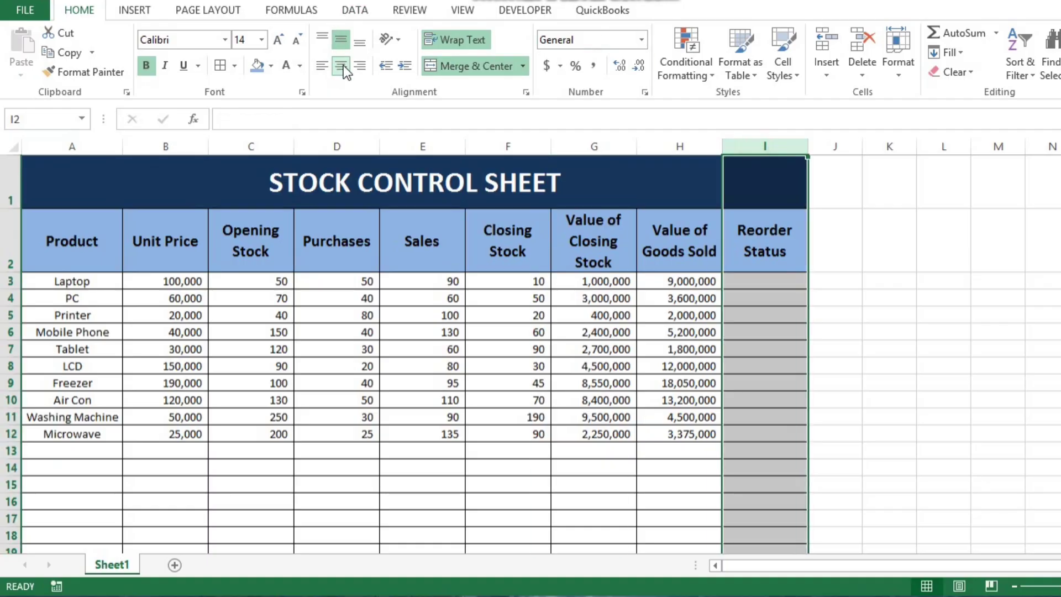
left_click(342, 68)
left_click(342, 68)
key("Down")
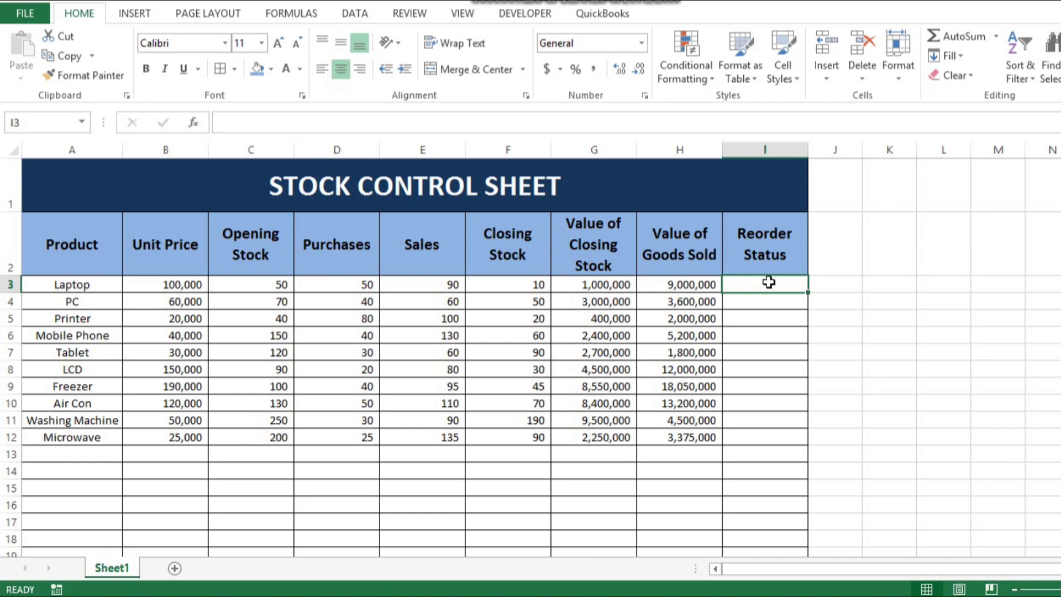
- Enter =IF(F3=0,"",IF(F3<=20,"Reorder","Available")) in I3, then check it against F3
type("=if")
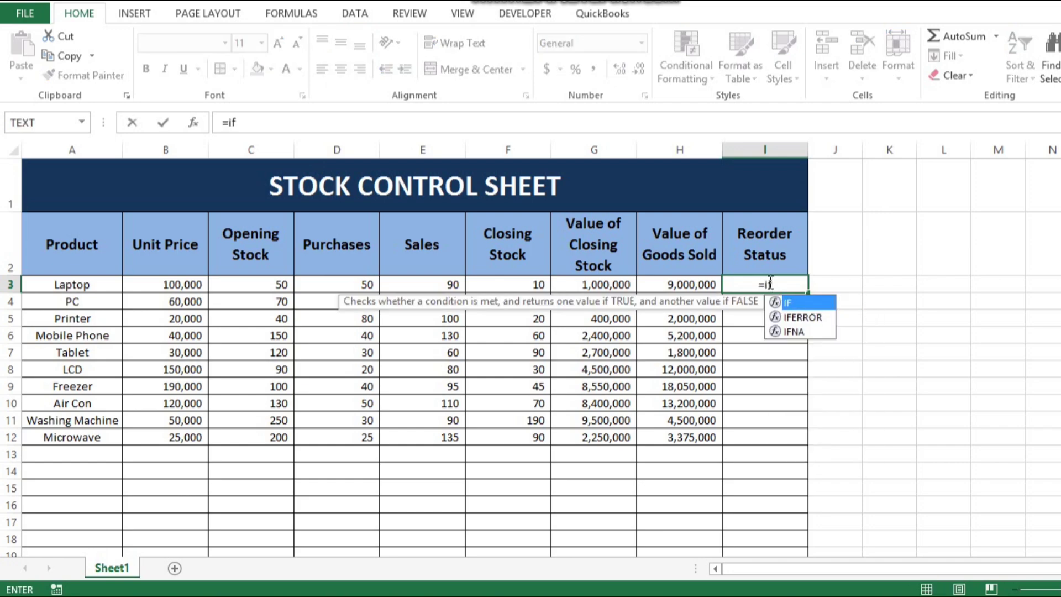
type("(")
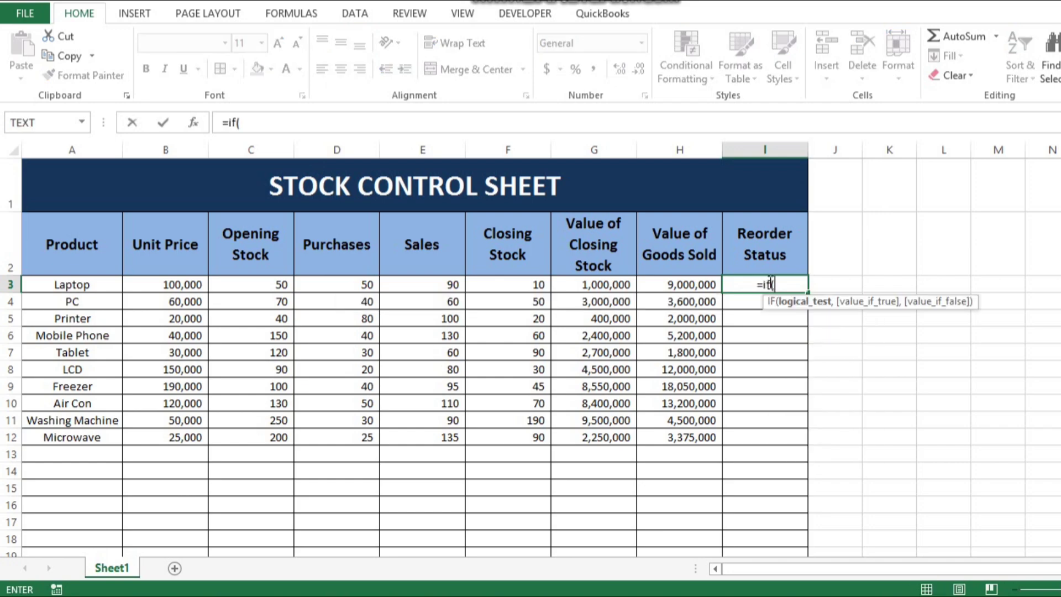
left_click(535, 287)
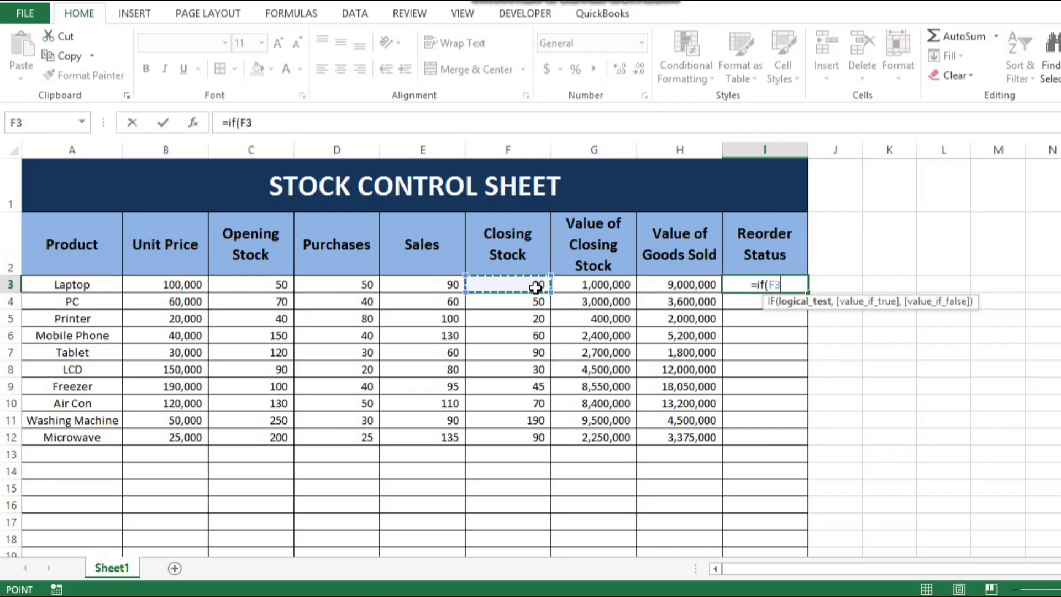
type("=")
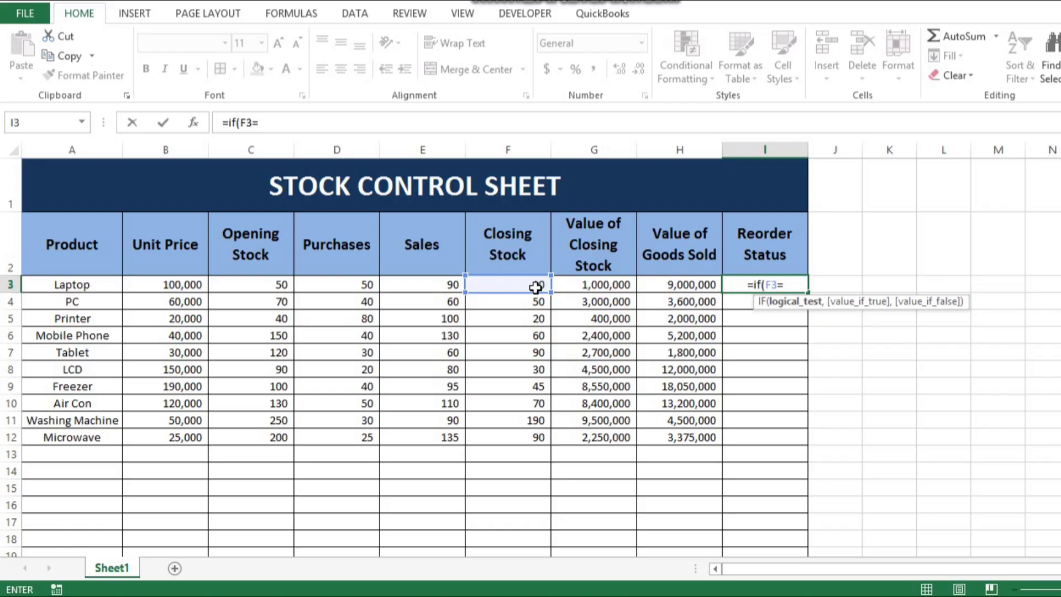
type("0")
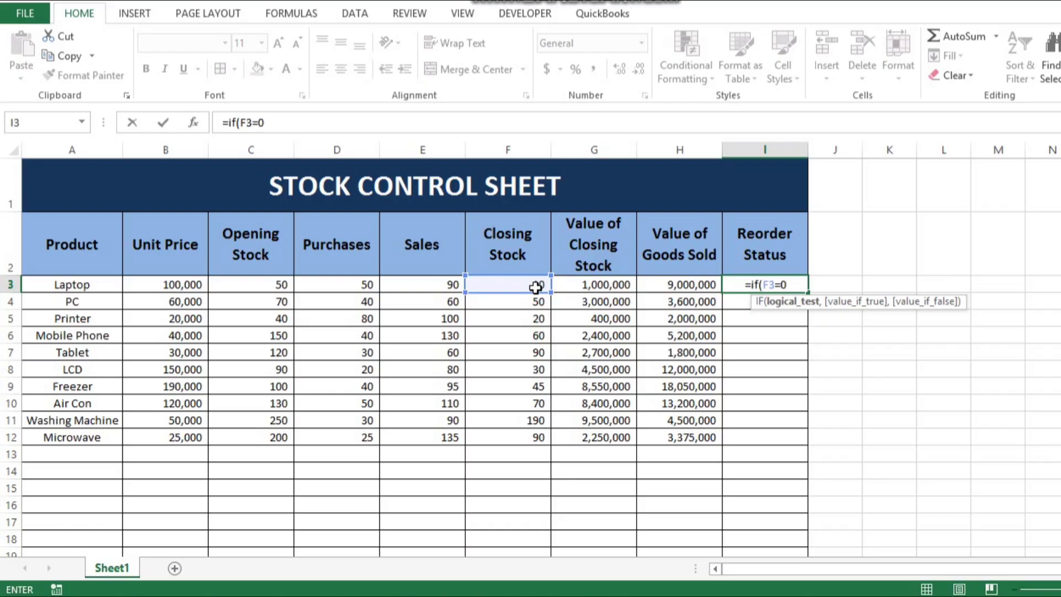
type(",")
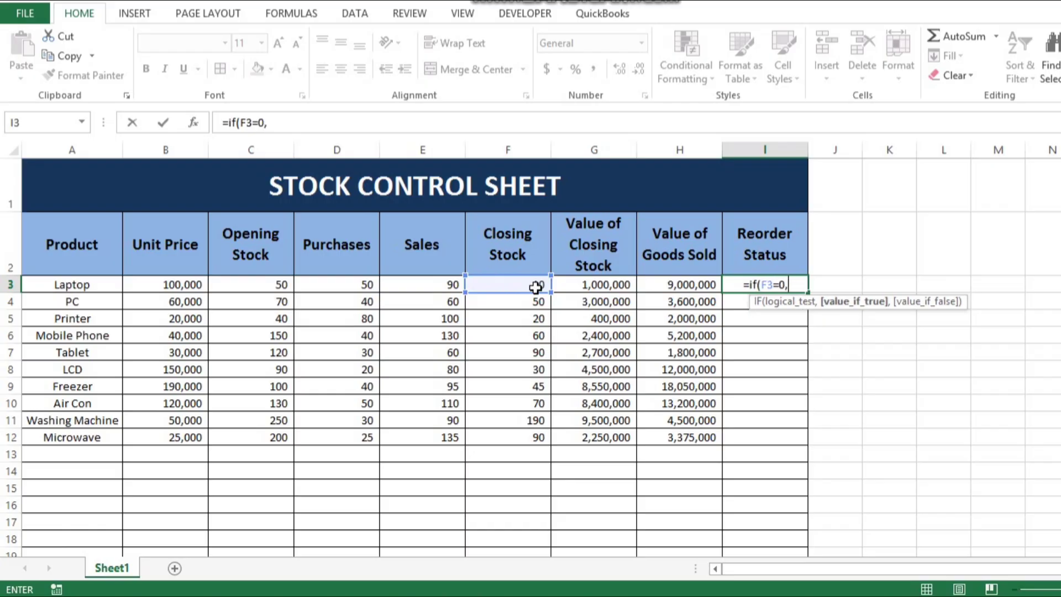
type("\"\",")
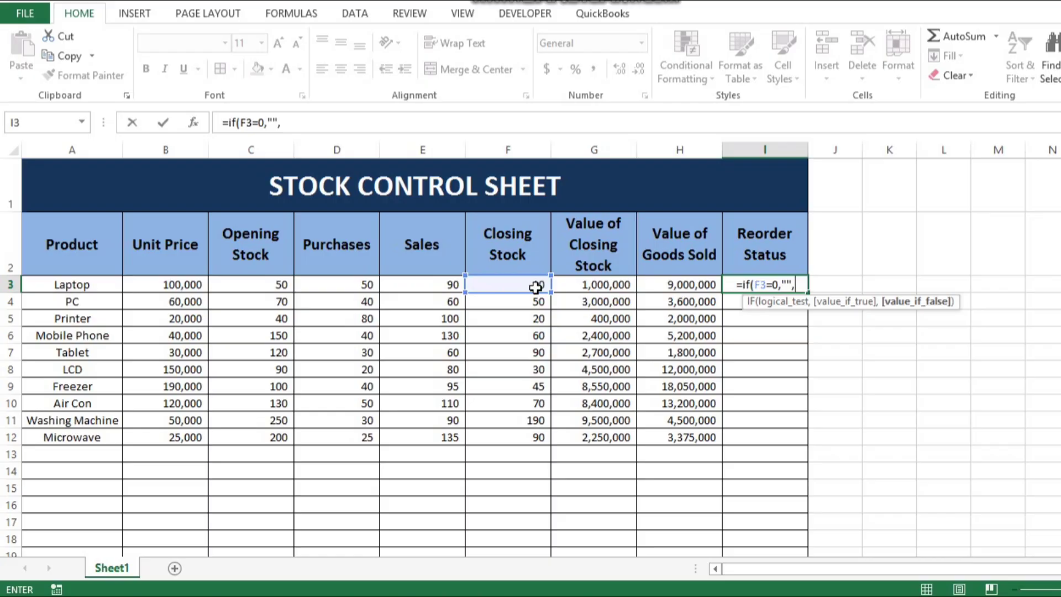
type("if(")
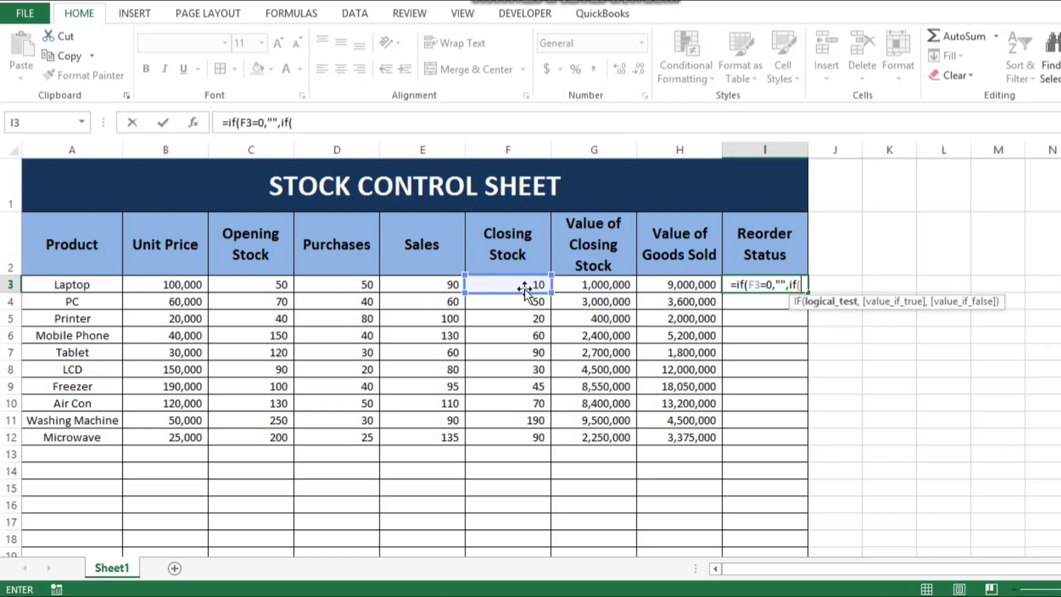
left_click(519, 284)
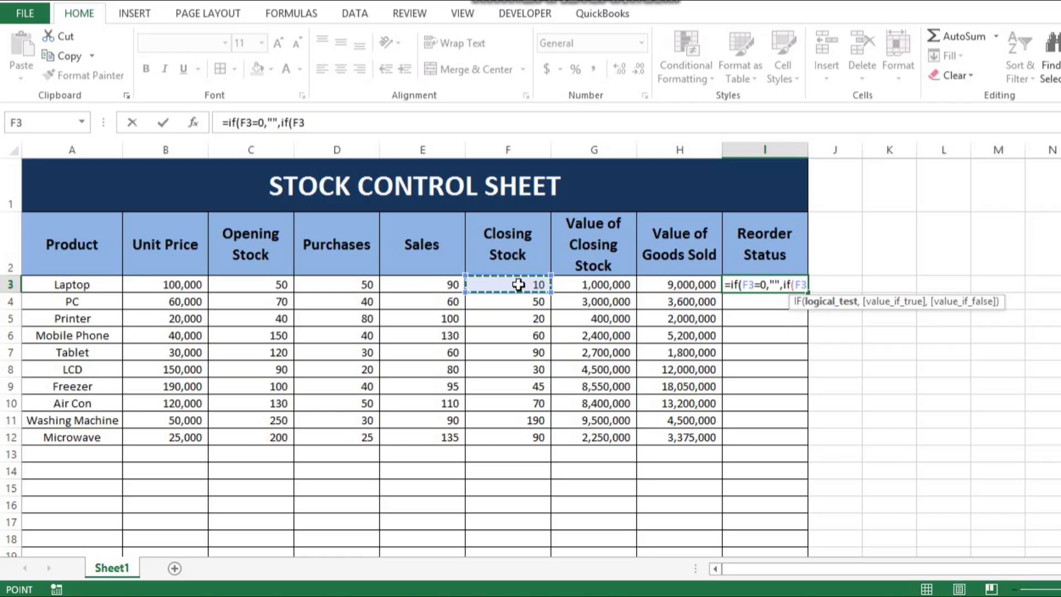
type("<")
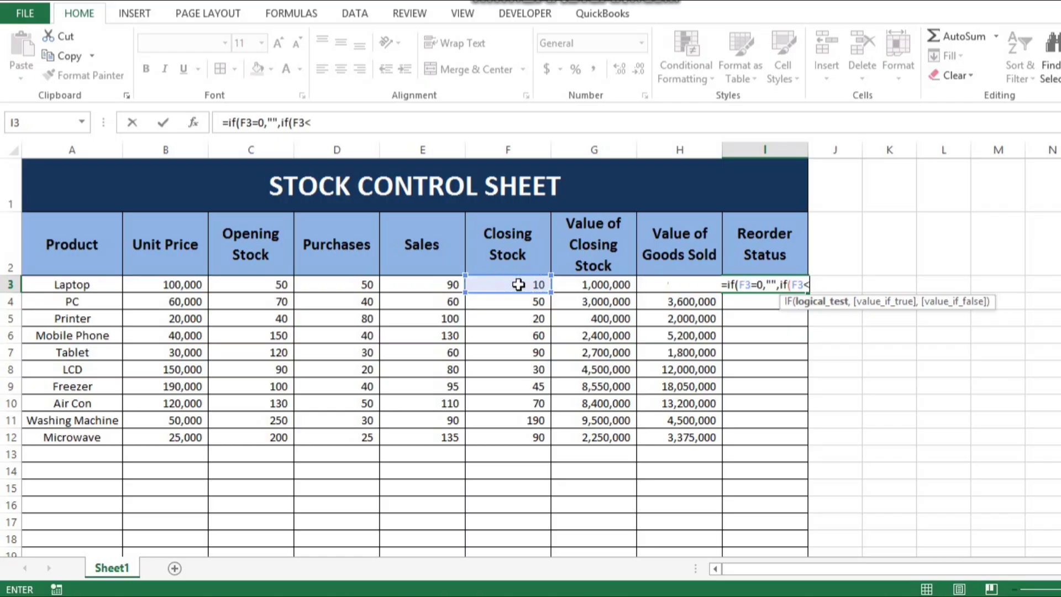
type("=20")
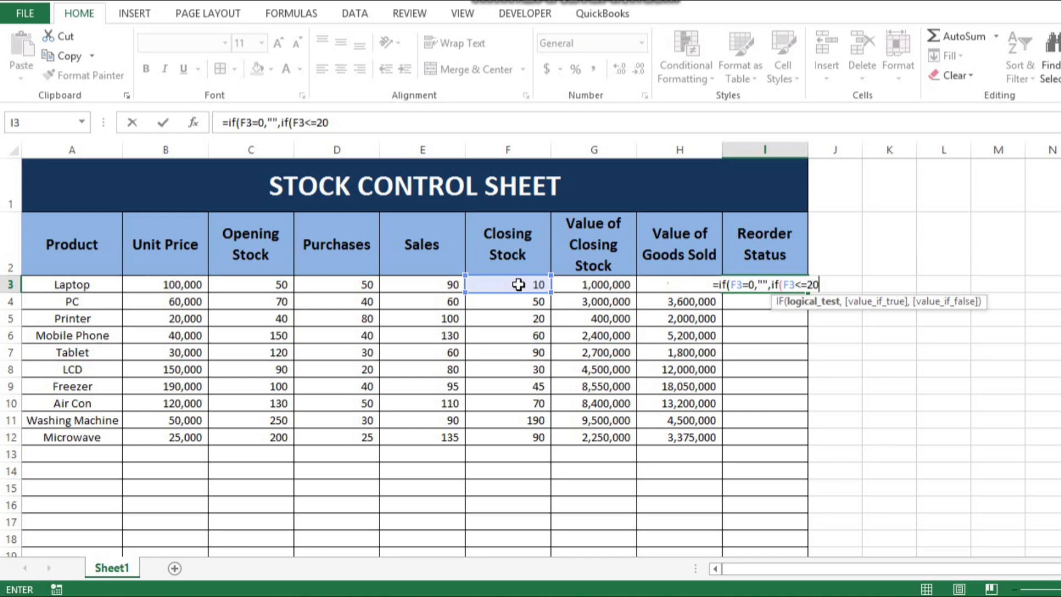
type(",")
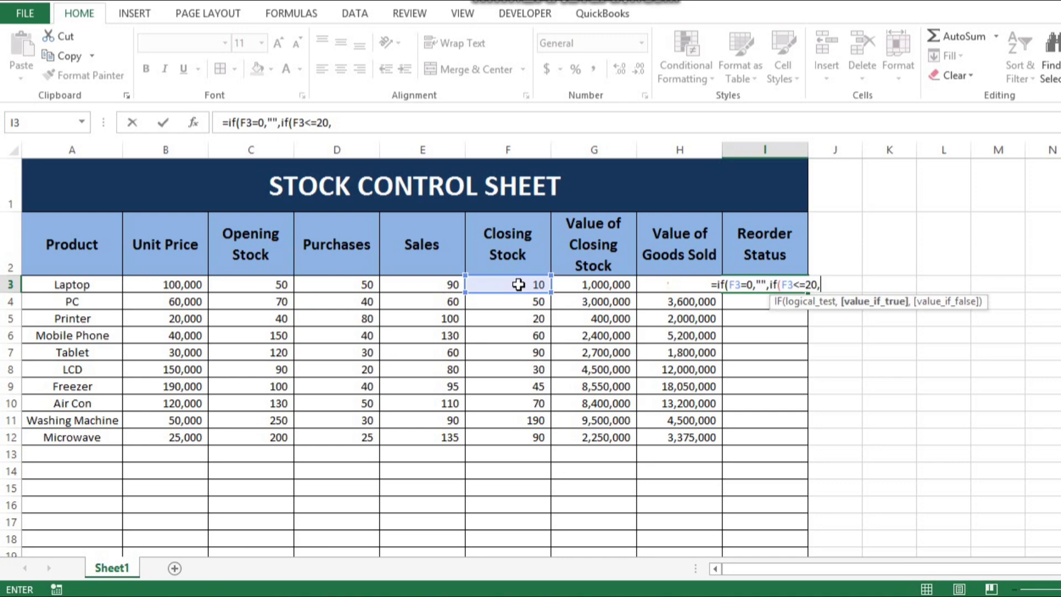
type("\"Re")
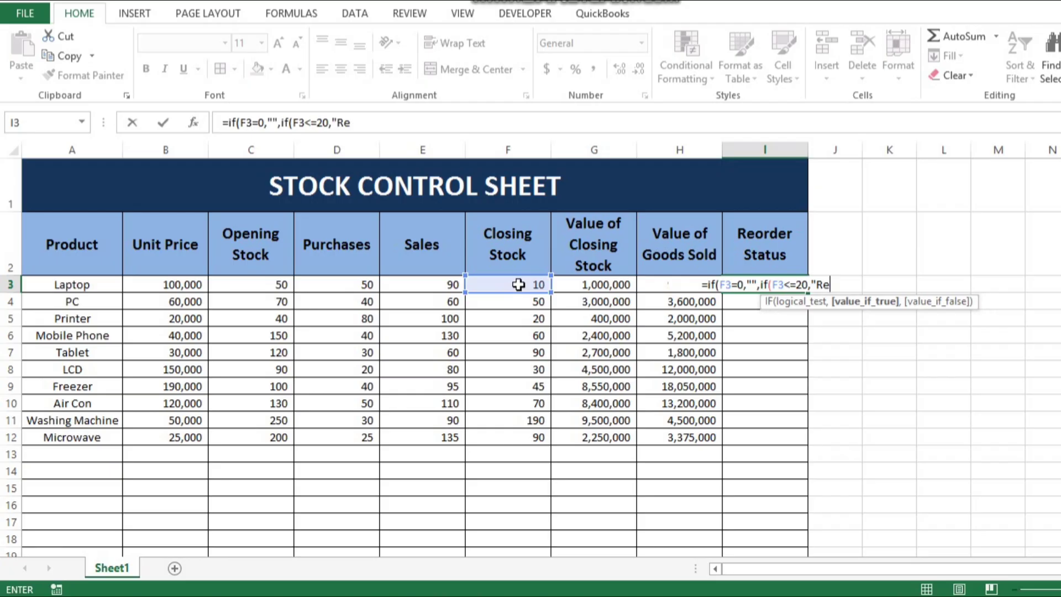
type("order")
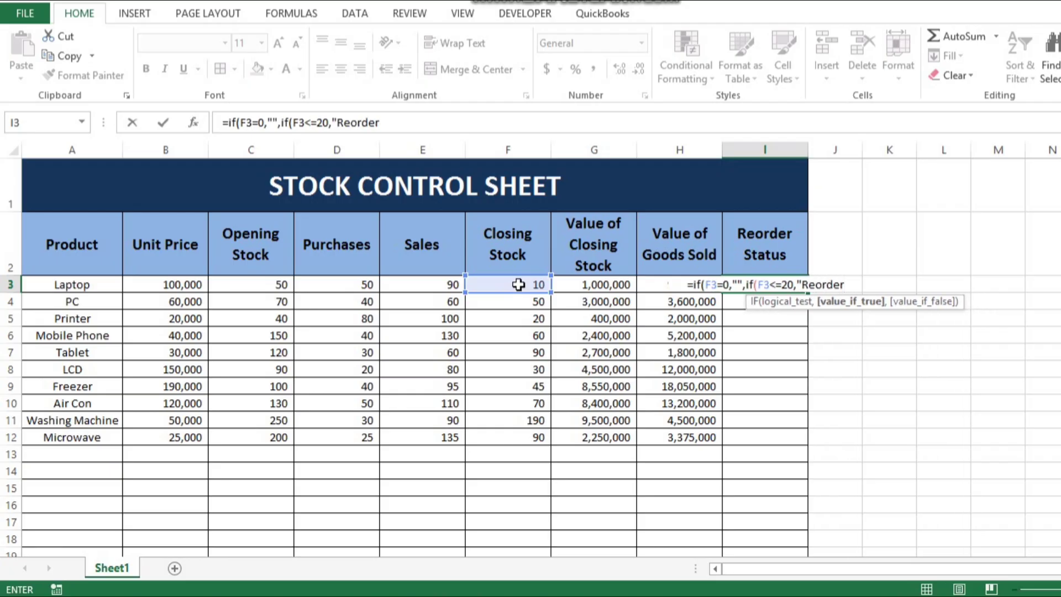
type("\"")
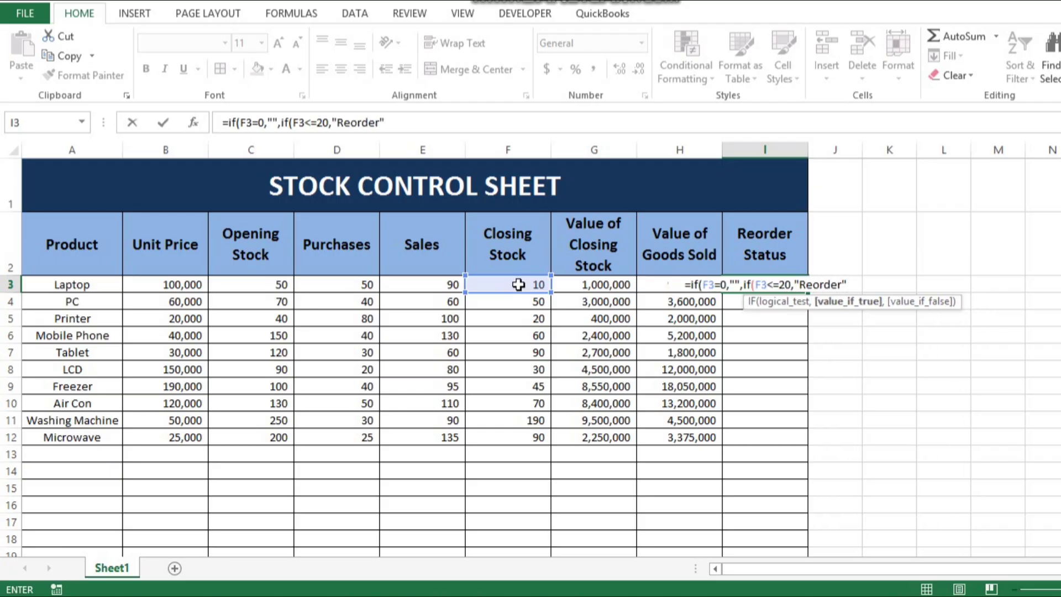
type(",")
type("\"Avai")
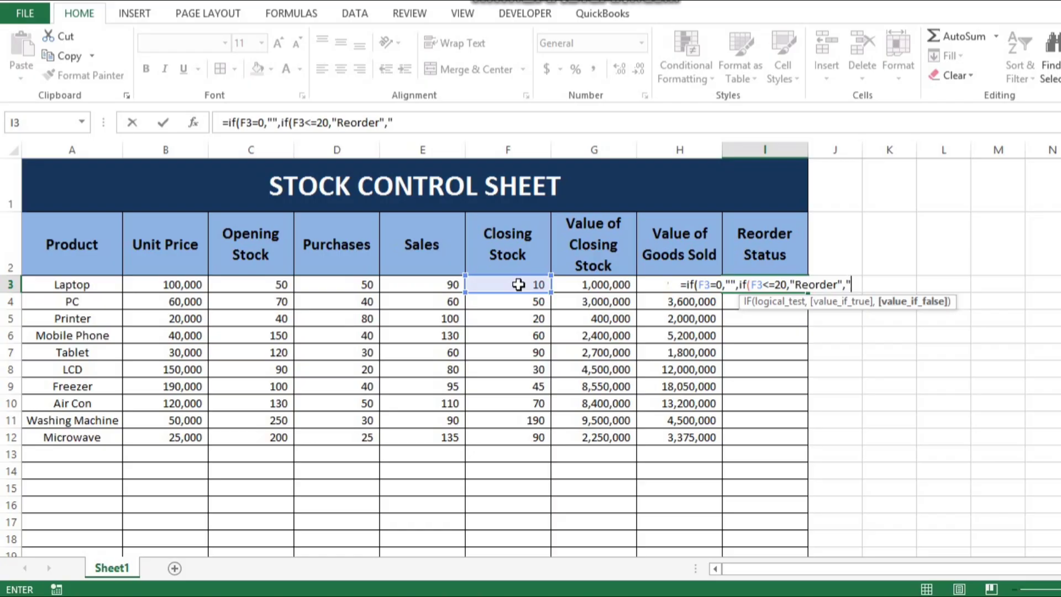
type("lable")
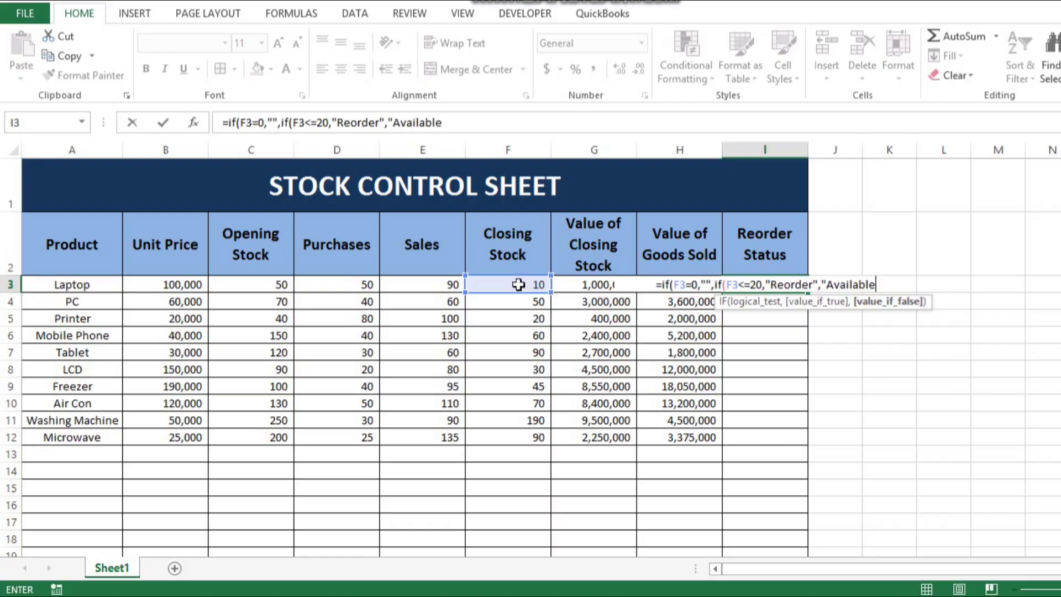
type("\"")
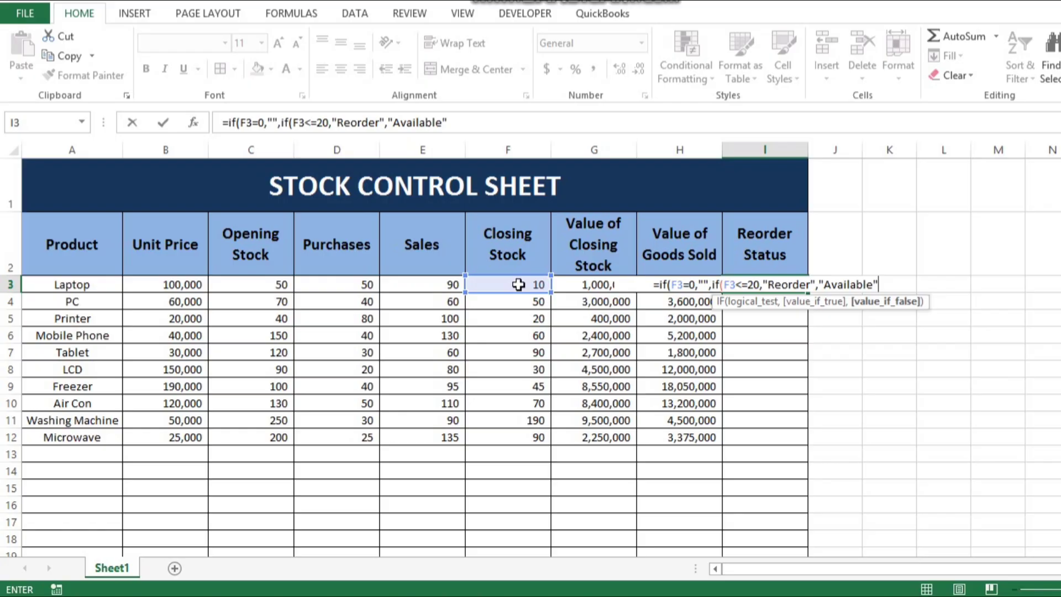
type("))")
key("Return")
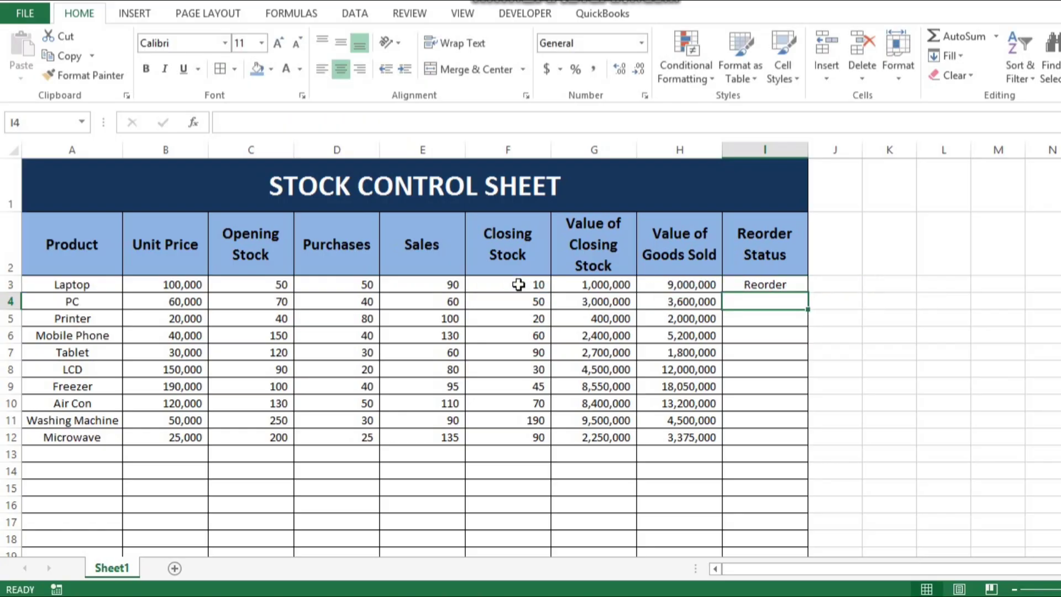
key("Up")
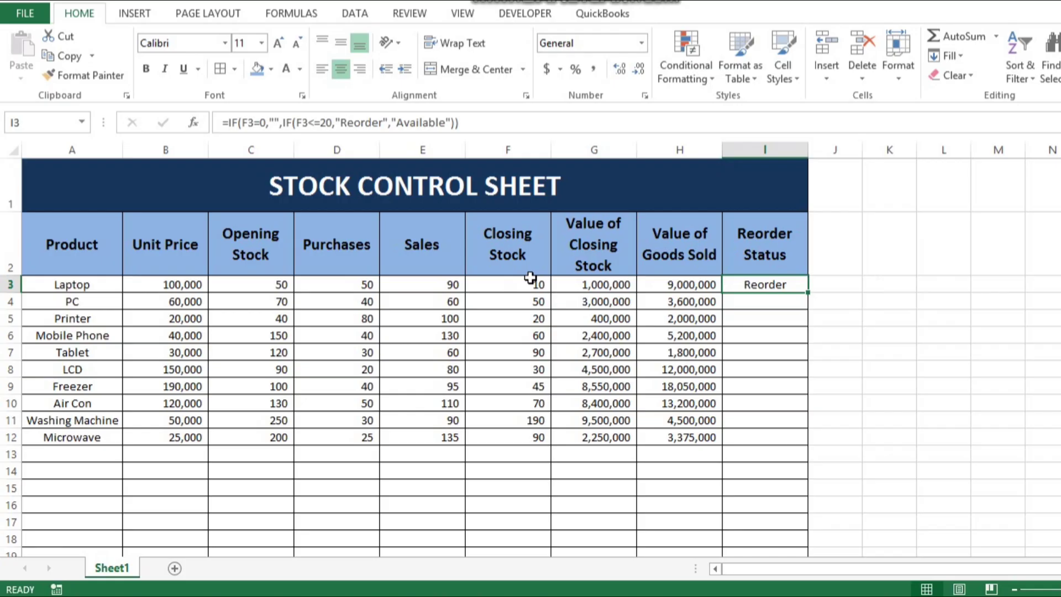
left_click(529, 282)
- Fill I3's reorder formula down to I12, check the Mobile Phone copy, and reopen I3
left_click(781, 281)
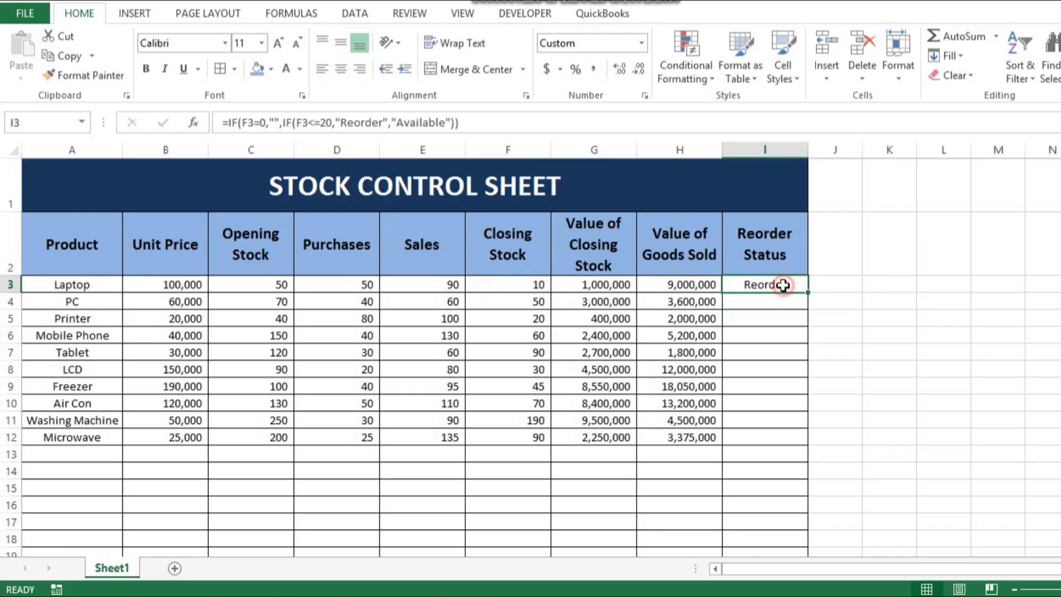
left_click_drag(805, 294, 796, 528)
key("ctrl+Up")
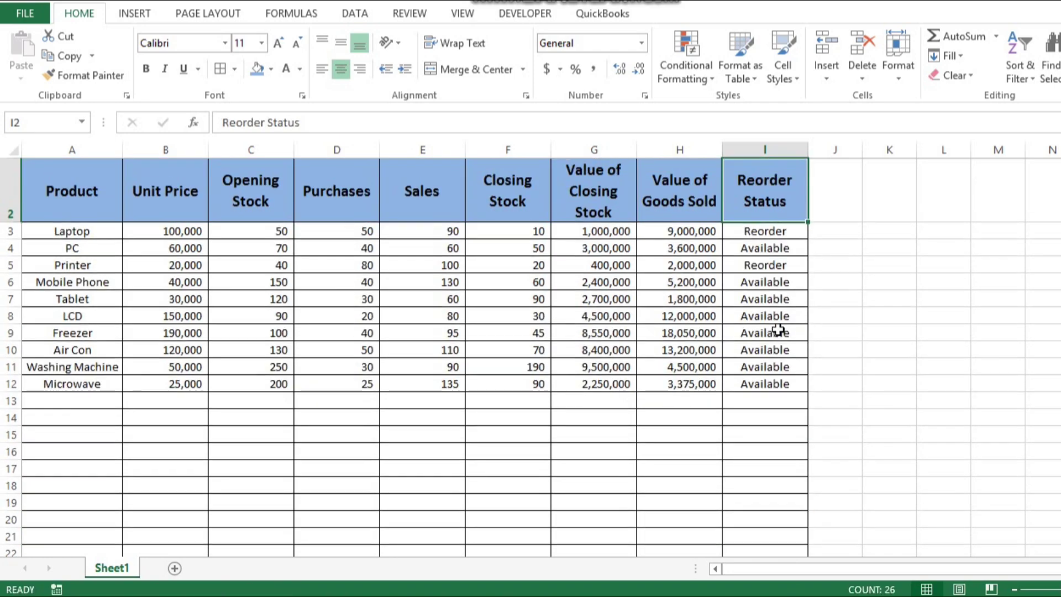
key("ctrl+Up")
key("Down")
key("Down")
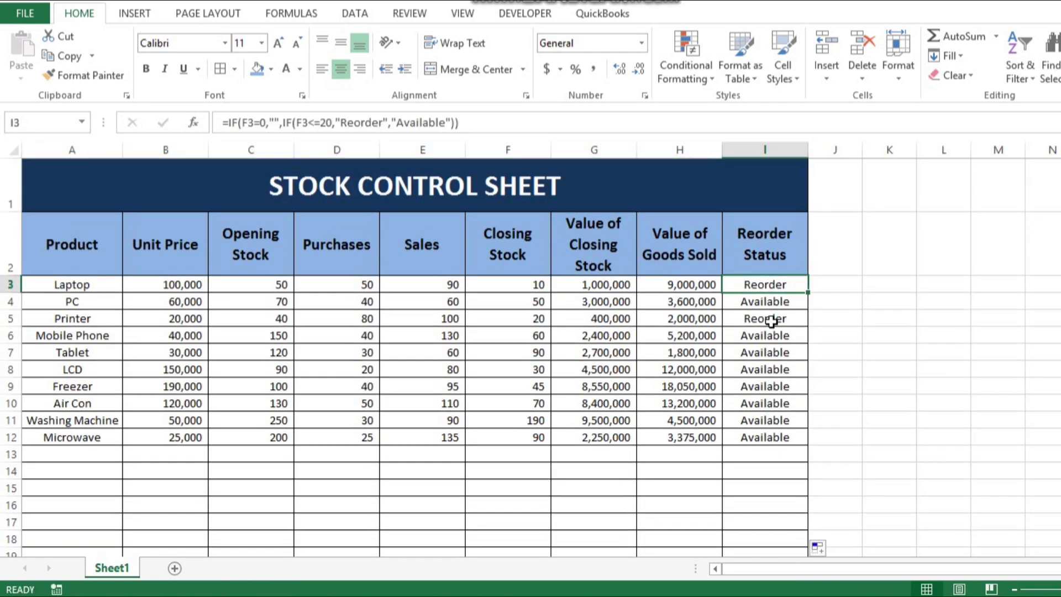
left_click(776, 334)
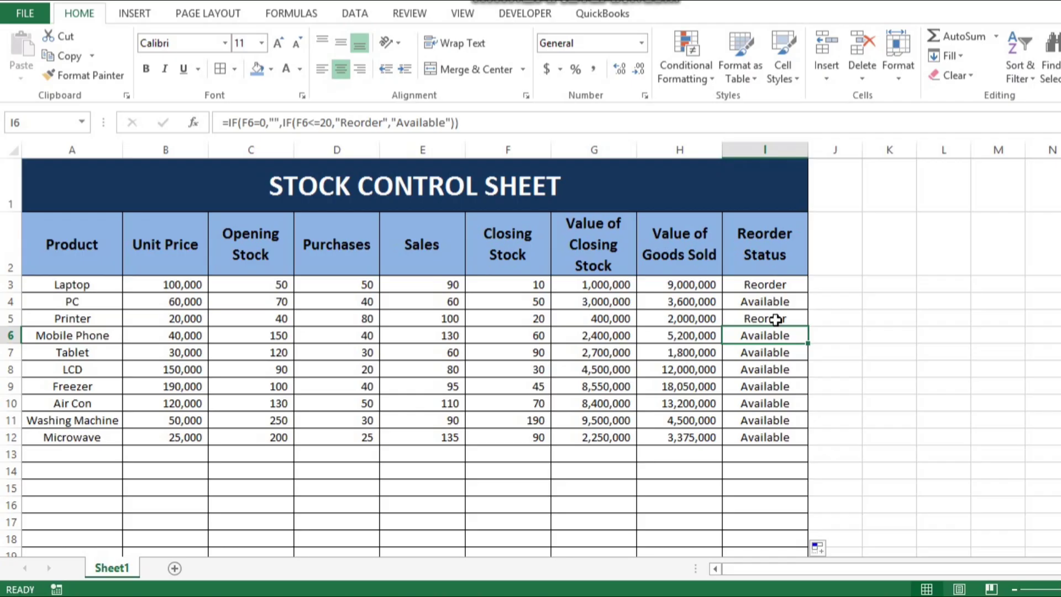
left_click(777, 286)
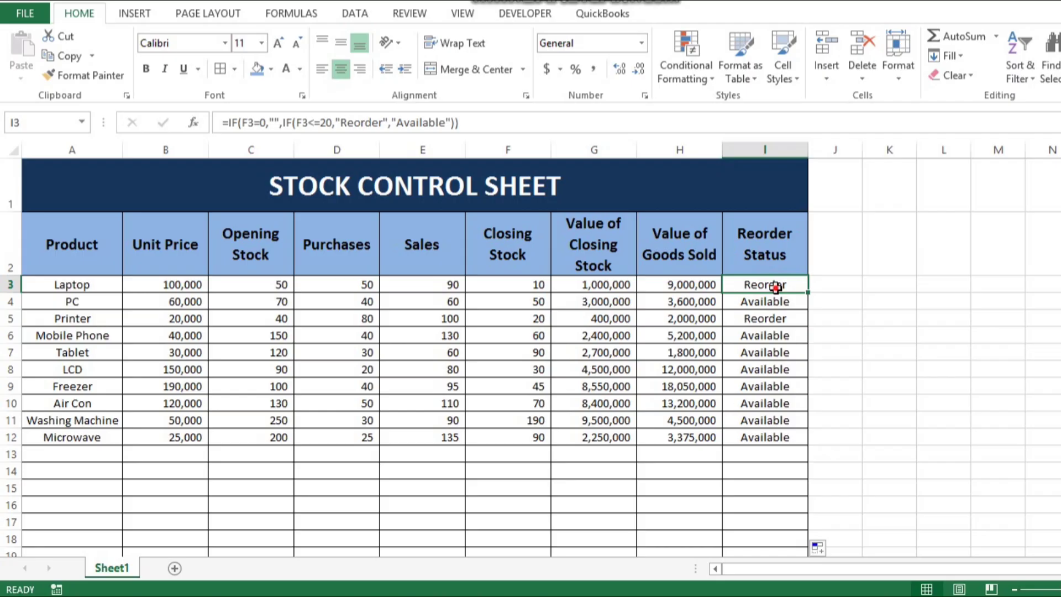
double_click(777, 286)
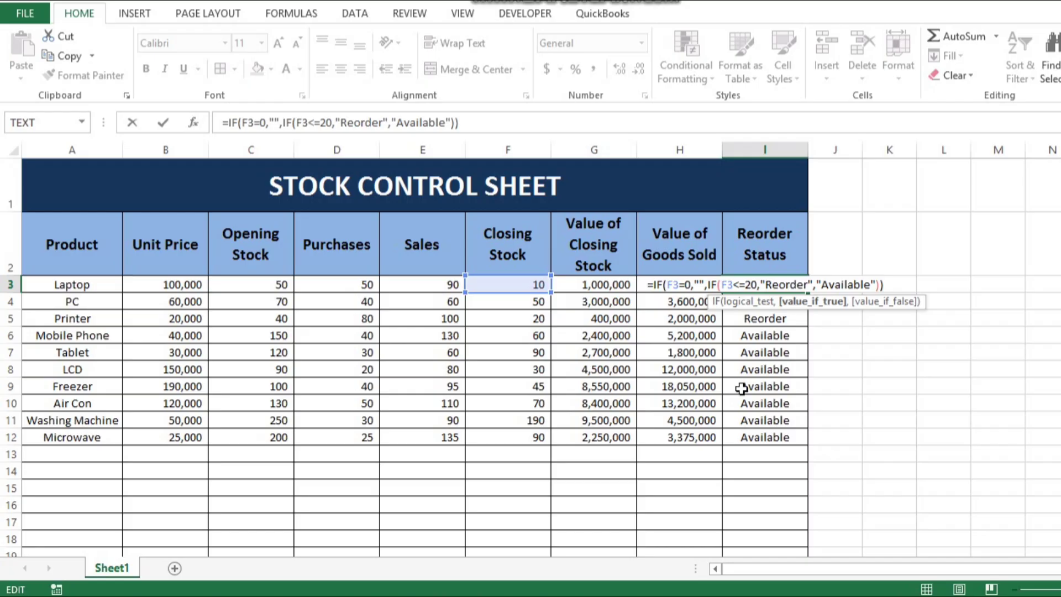
- Select I3:I28 and fill the reorder status formula down with Ctrl+D
key("ctrl+Return")
scroll(779, 263, "down", 1)
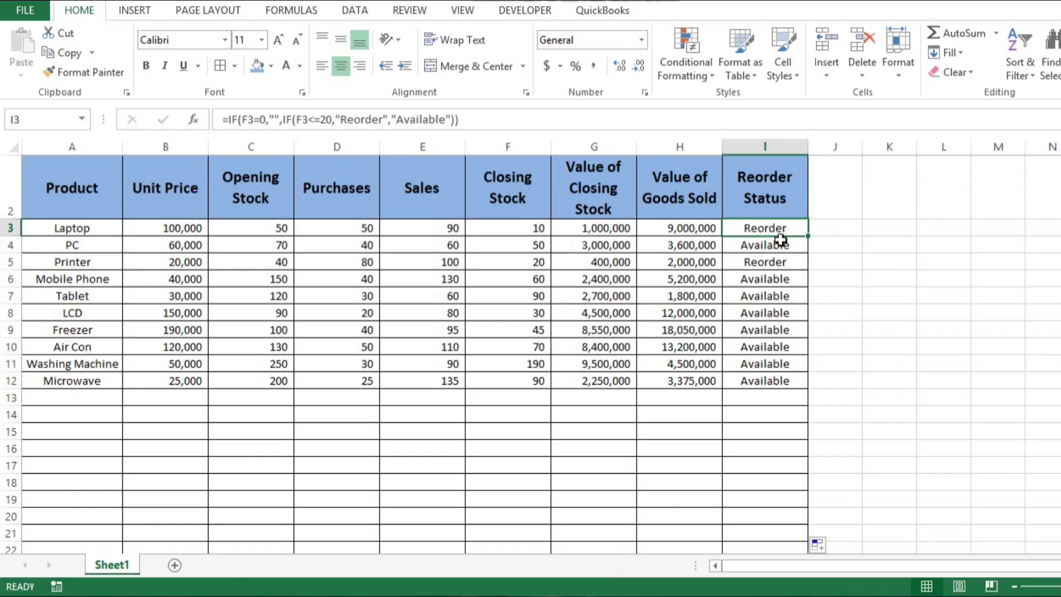
key("shift+Down")
key("shift+Down")
key("shift+Down")
key("shift+Down")
key("shift+Down")
key("shift+Down")
key("shift+Down")
key("shift+Down")
key("shift+Down")
key("shift+Down")
key("shift+Down")
key("shift+Down")
key("shift+Down")
key("shift+Down")
key("shift+Down")
key("shift+Down")
key("shift+Down")
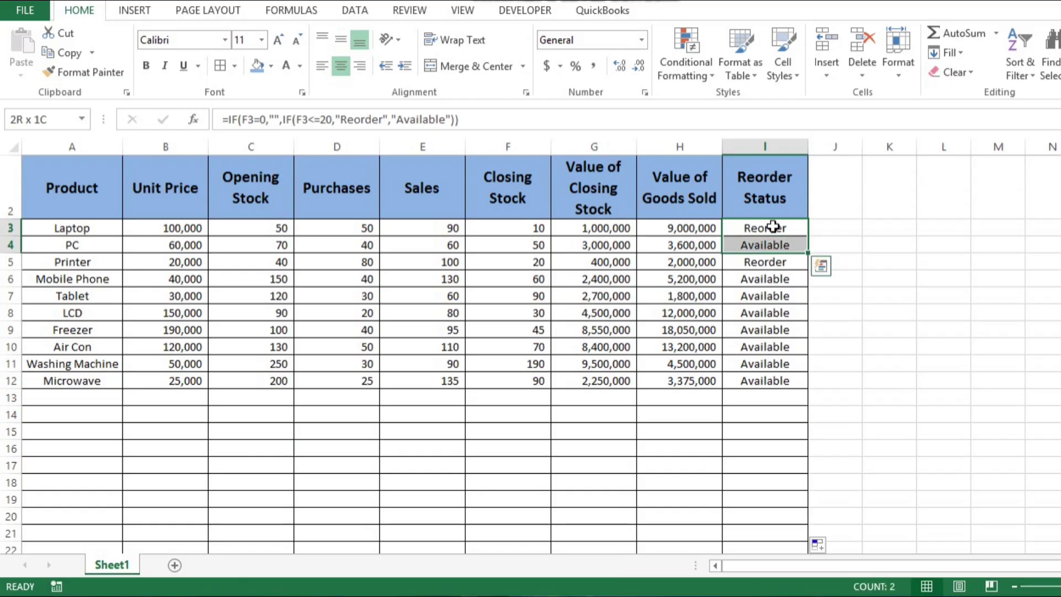
key("shift+Down")
key("shift+Down")
key("shift+Down")
key("shift+Down")
key("shift+Down")
key("shift+Down")
key("shift+Down")
key("shift+Down")
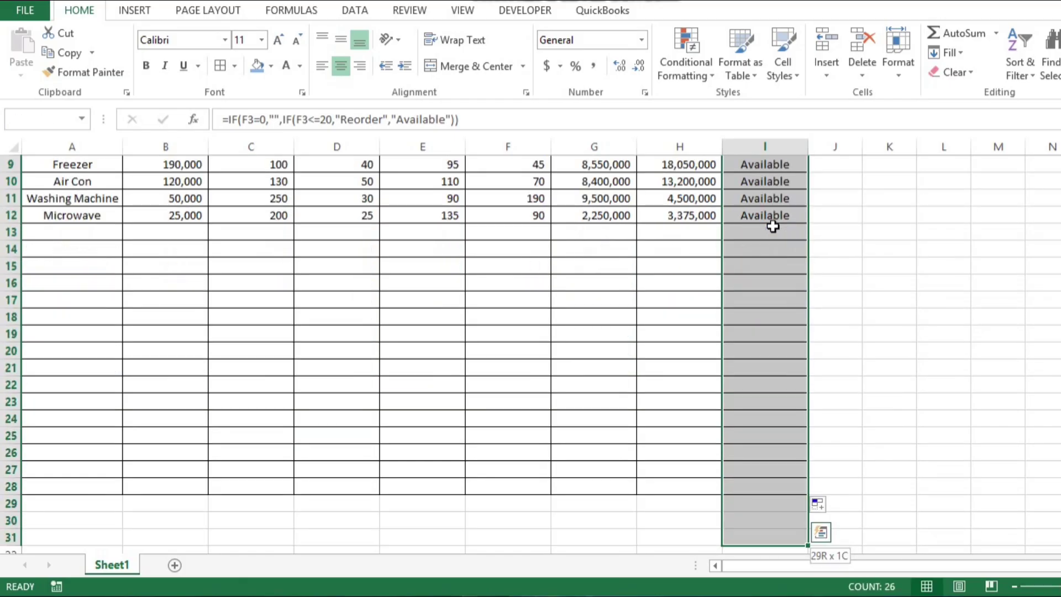
key("ctrl+d")
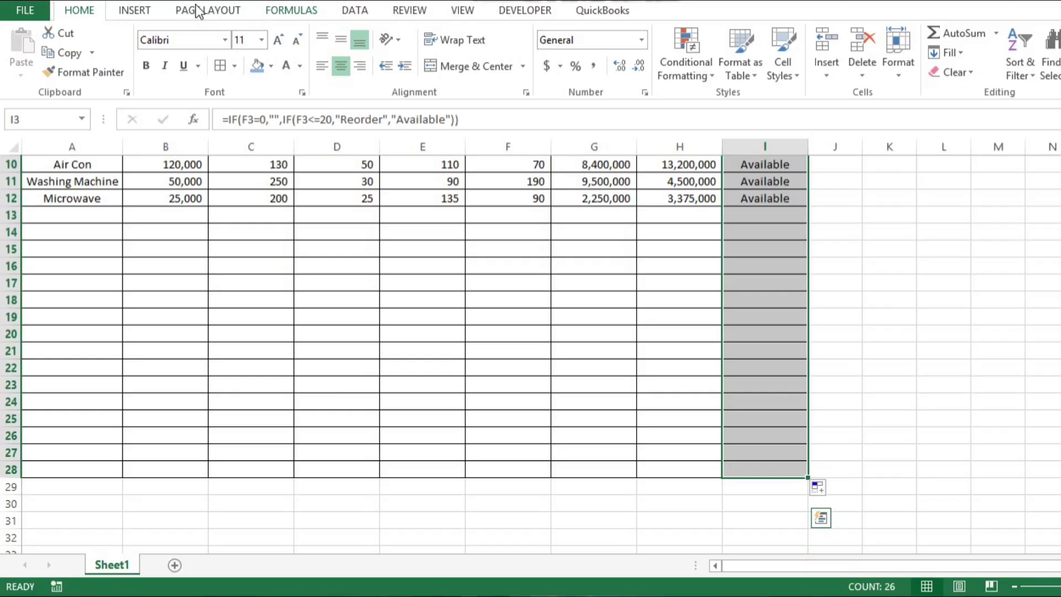
- Add a conditional formatting rule giving cells containing 'Reorder' a red fill
left_click(708, 78)
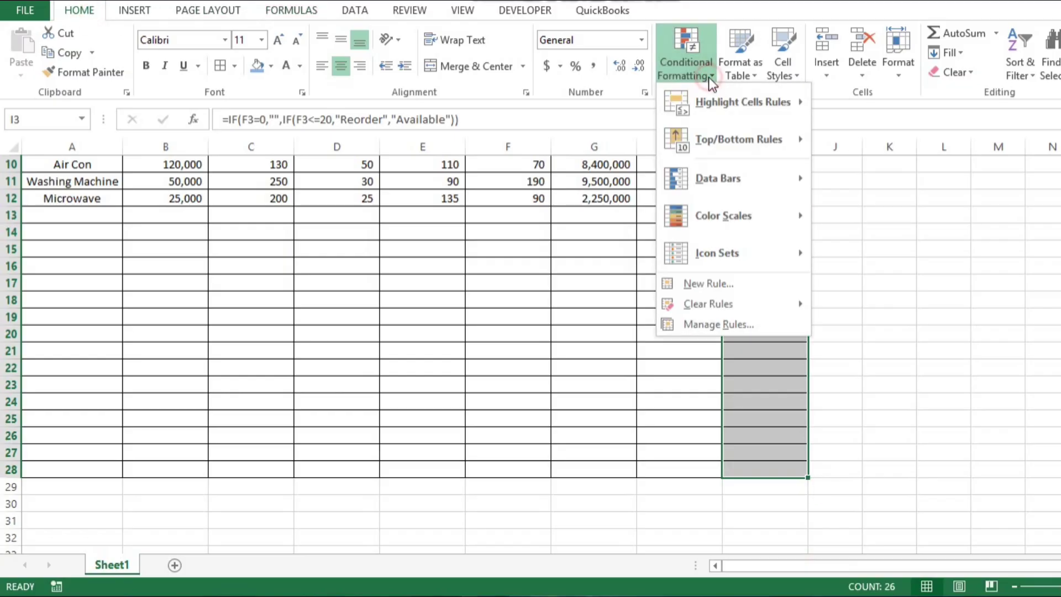
left_click(713, 283)
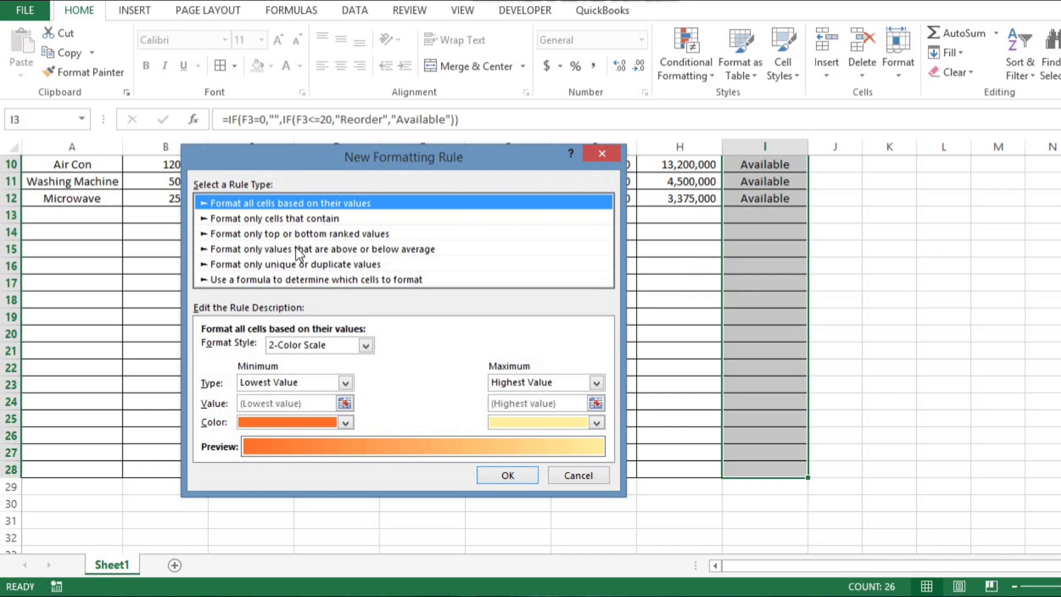
left_click(302, 218)
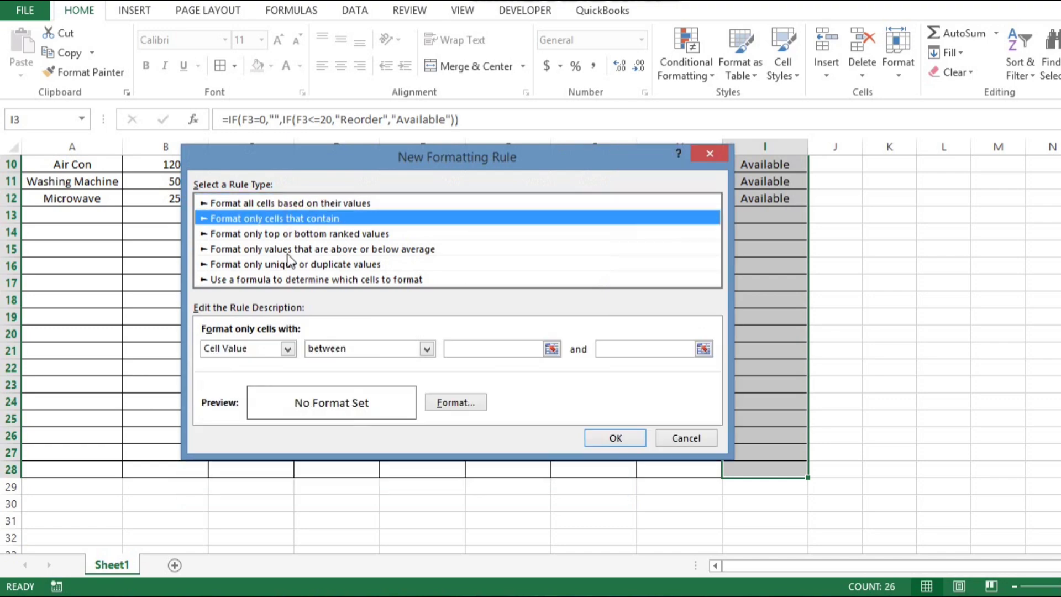
left_click(287, 350)
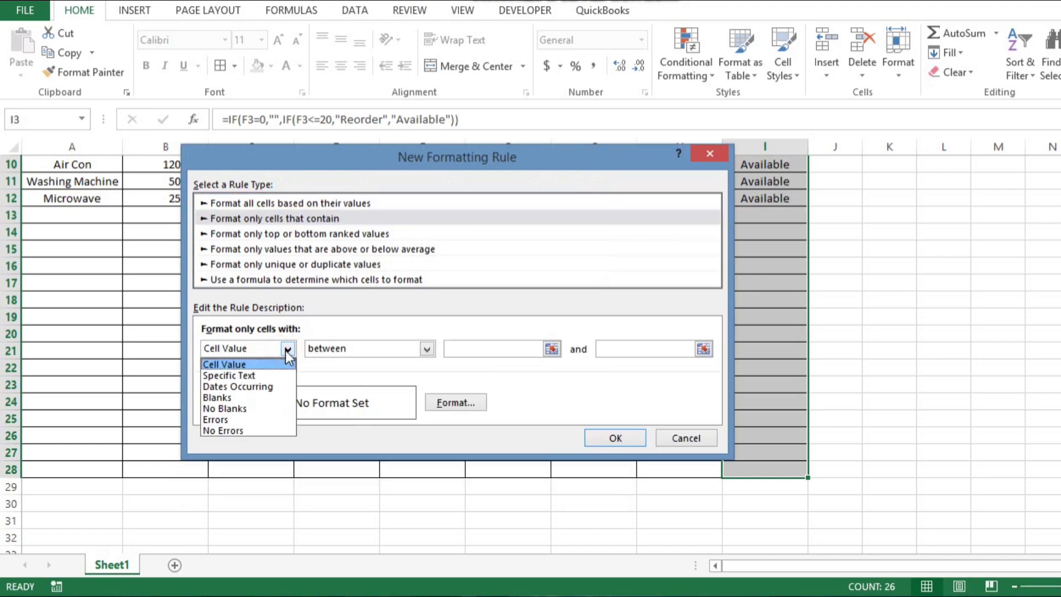
left_click(263, 371)
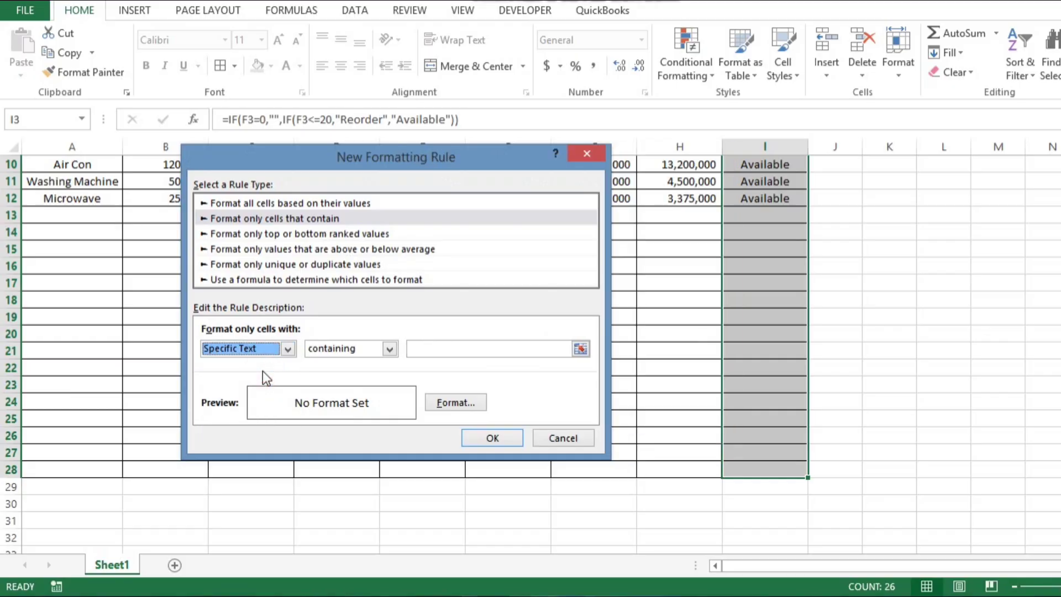
left_click(481, 351)
type("Reo")
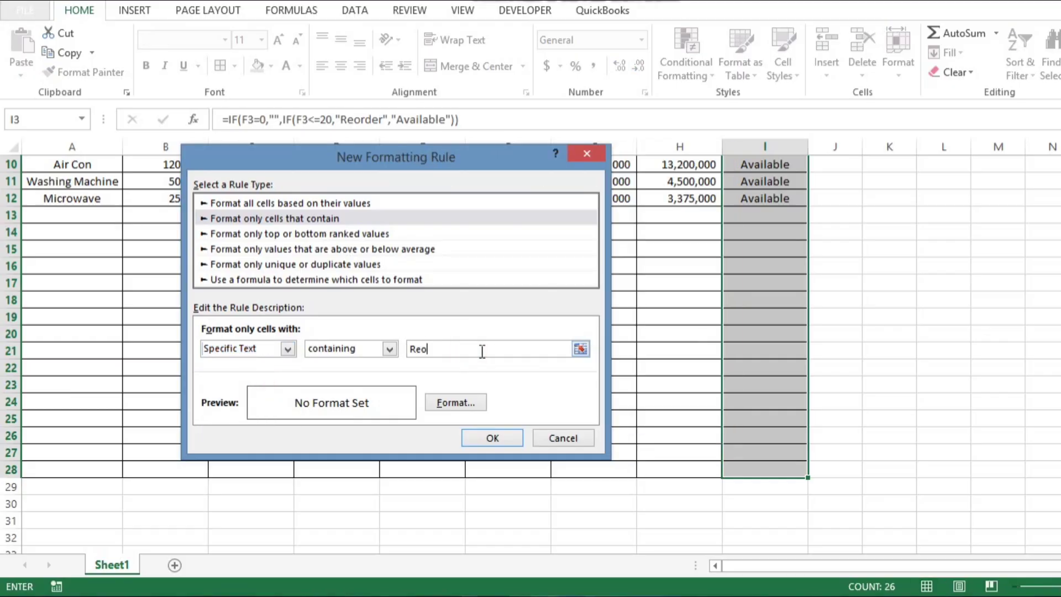
type("rder")
left_click(455, 402)
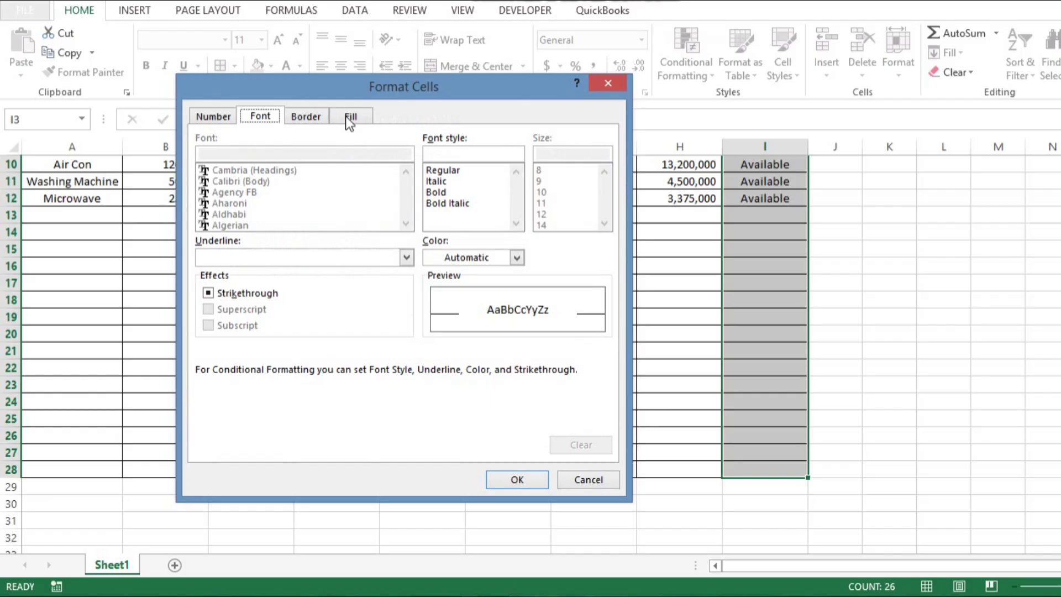
left_click(349, 118)
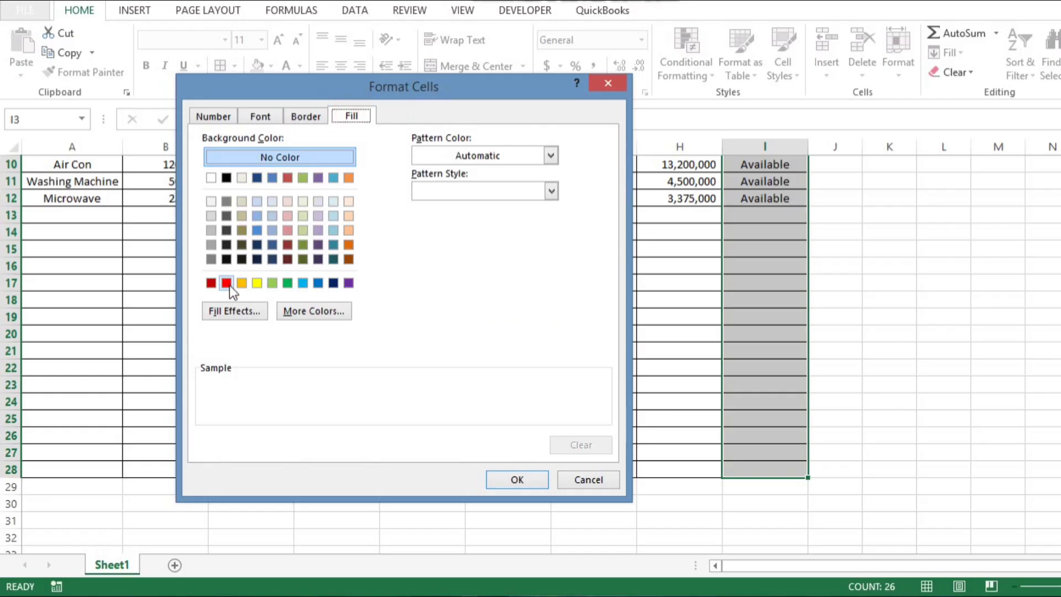
left_click(229, 284)
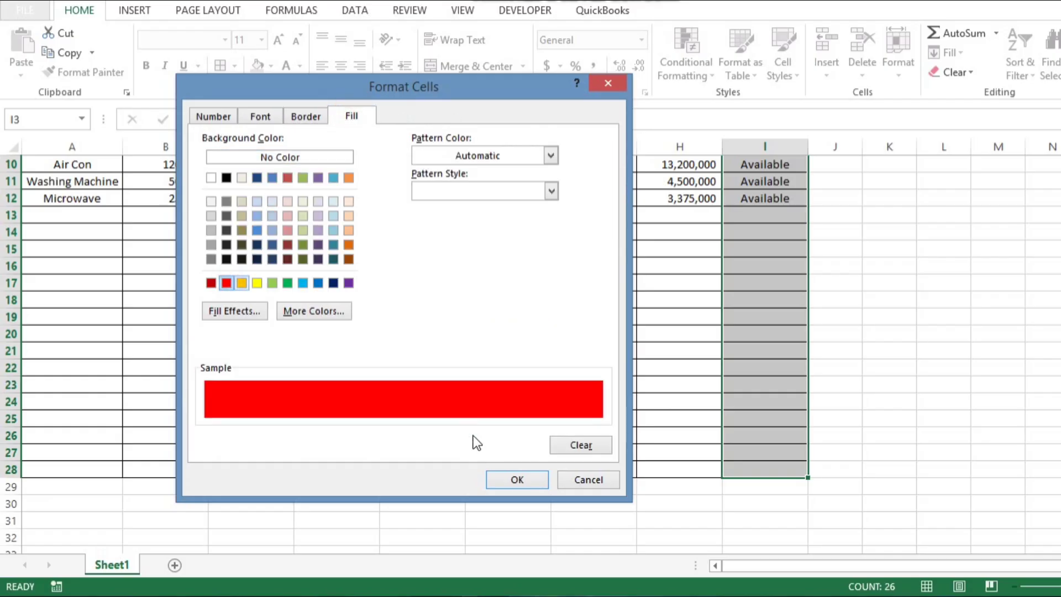
left_click(500, 476)
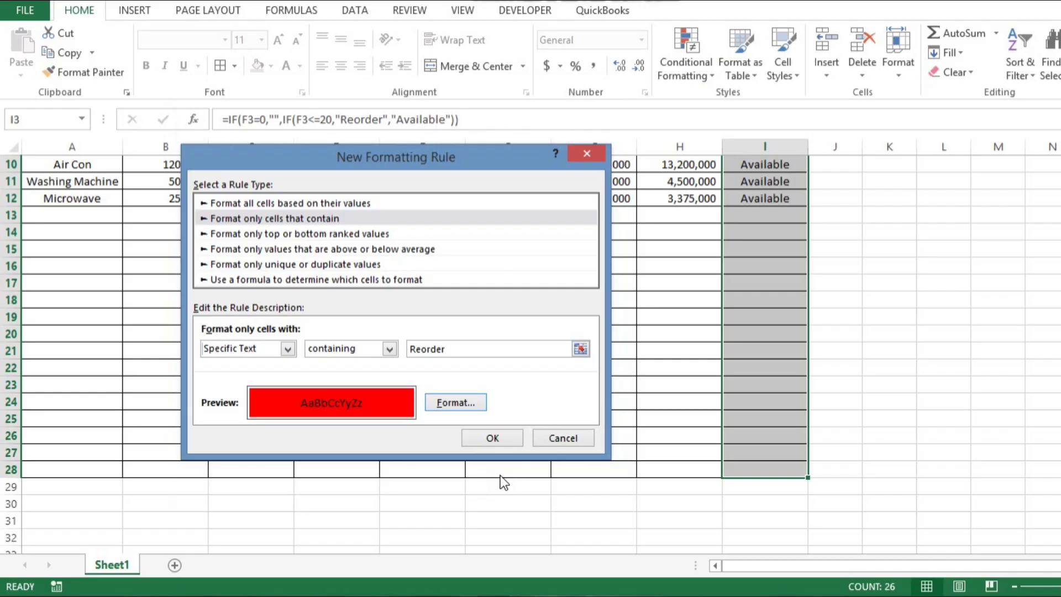
left_click(488, 439)
key("Left")
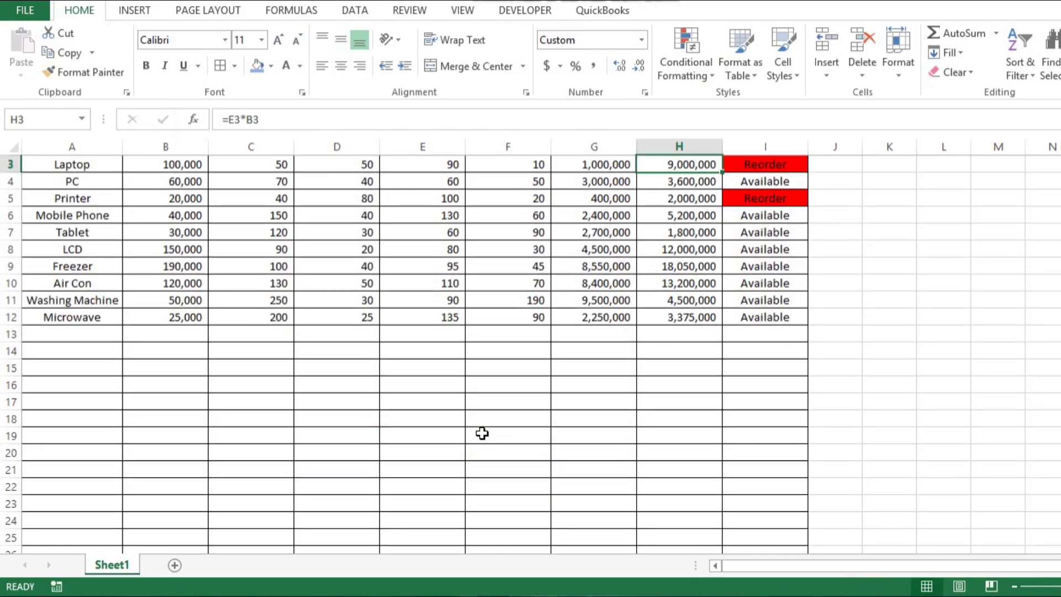
- Check the red Laptop and Printer Reorder cells, then reselect status cells I3:I28
key("Up")
key("Down")
key("Right")
key("Down")
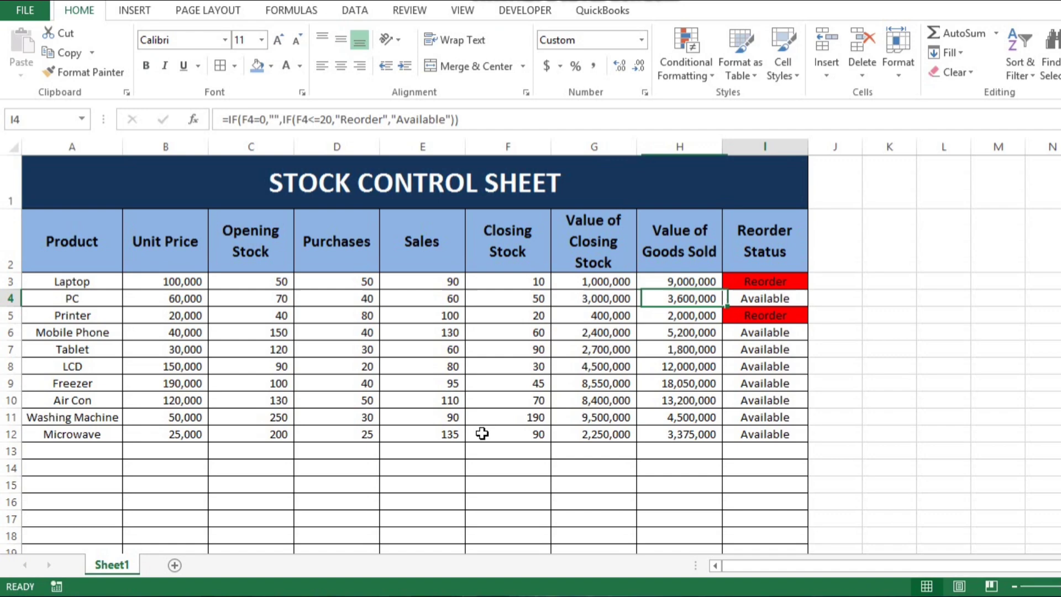
key("Up")
key("Down")
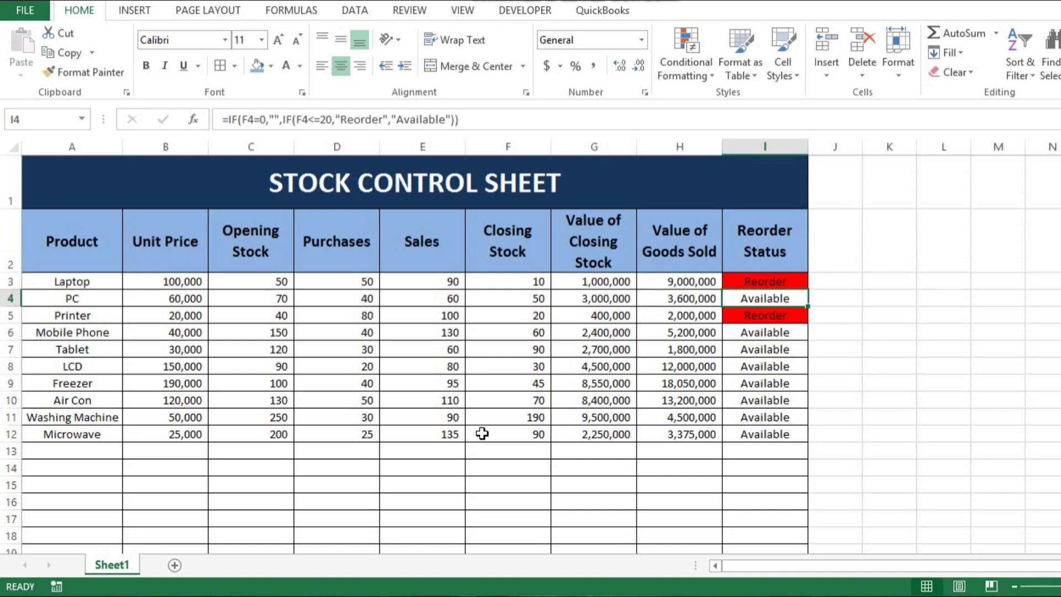
key("Up")
key("Up")
key("Left")
key("Right")
key("Down")
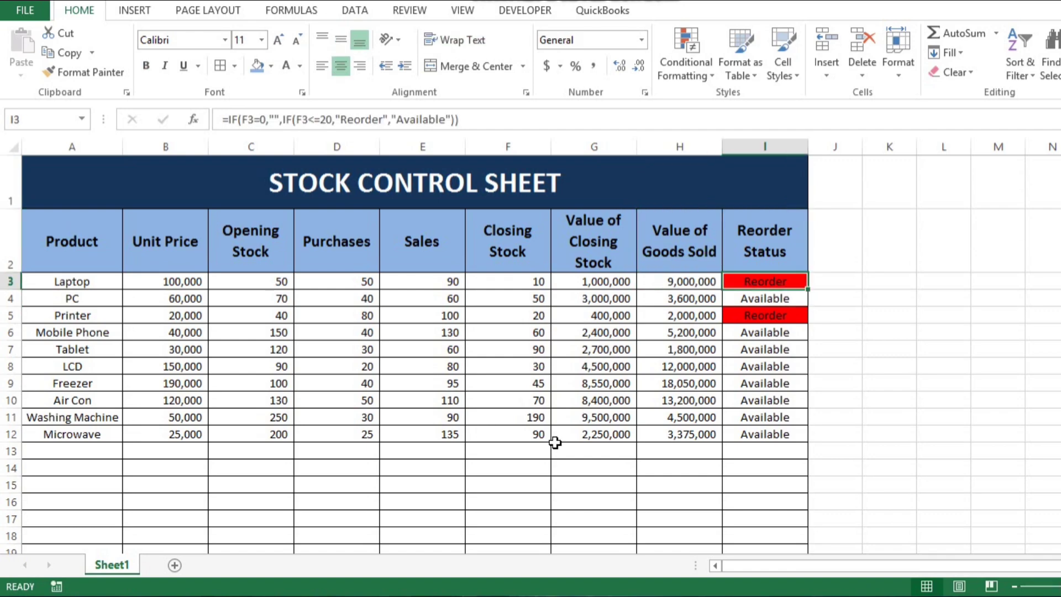
key("shift+Down")
key("shift+Down")
key("shift+Down")
key("shift+Down")
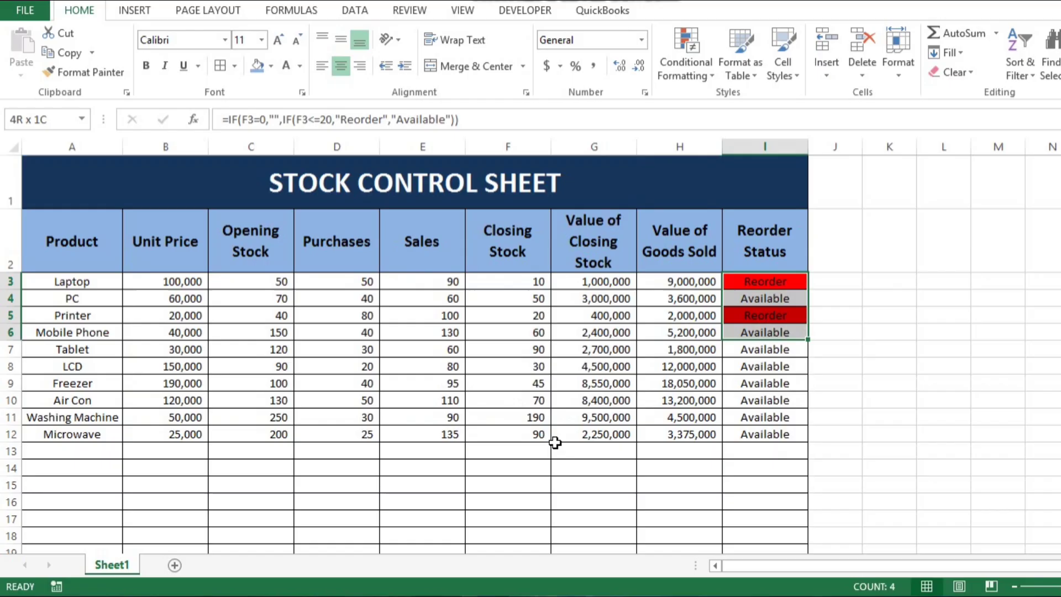
key("shift+Down")
key("shift+Down")
key("shift+Down")
key("shift+Down")
key("shift+Down")
key("shift+Down")
key("shift+Down")
key("shift+Down")
key("shift+Down")
key("shift+Down")
key("shift+Down")
key("shift+Down")
key("shift+Down")
key("shift+Down")
key("shift+Down")
key("shift+Down")
key("shift+Down")
key("shift+Down")
key("shift+Down")
key("shift+Down")
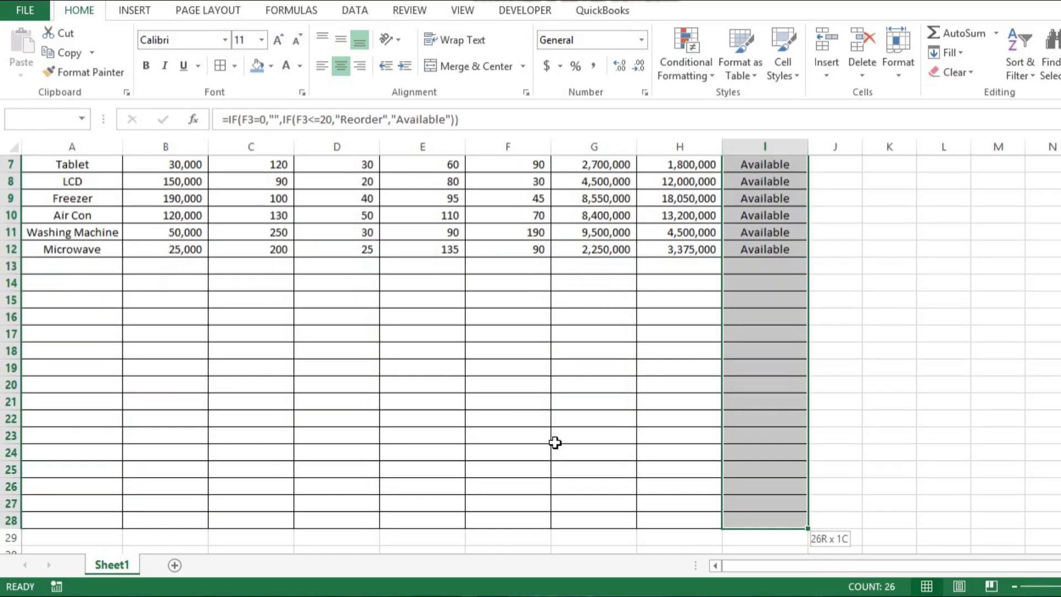
- Start a new Manage Rules rule matching cells containing the text 'Available'
left_click(706, 79)
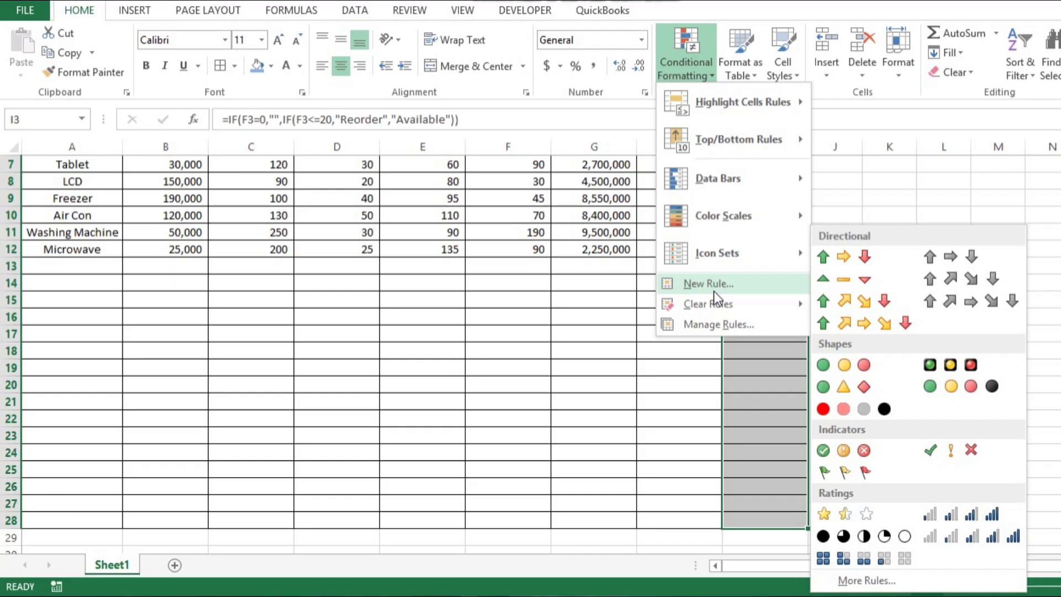
left_click(713, 325)
left_click(186, 240)
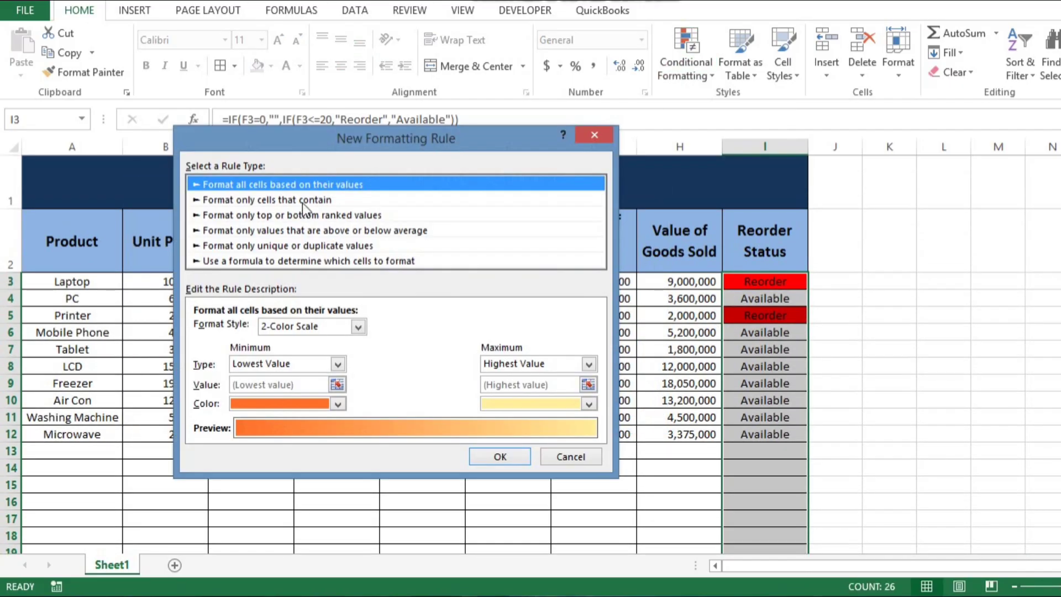
left_click(306, 200)
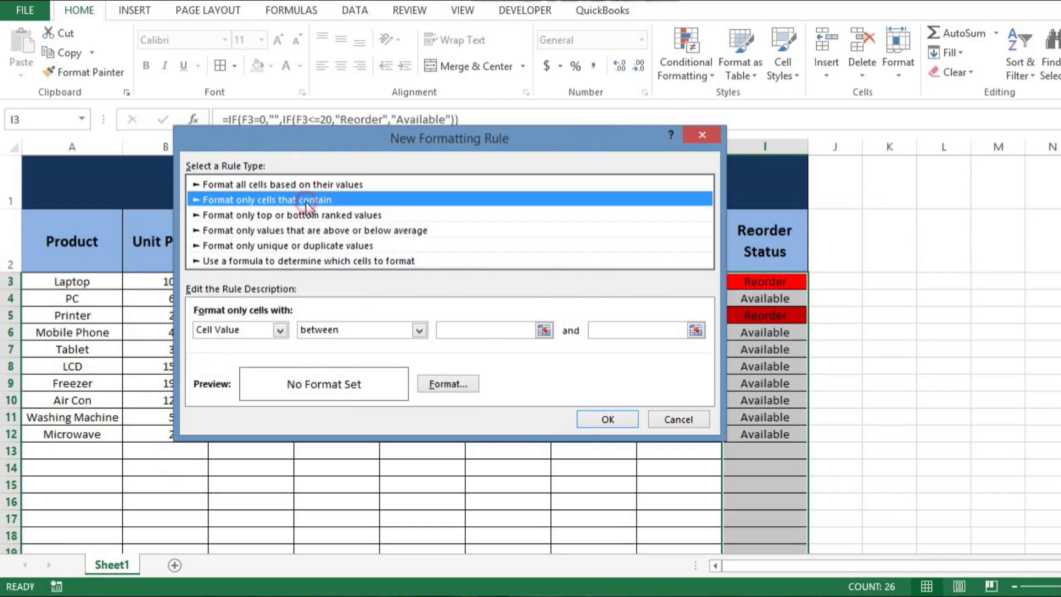
left_click(280, 330)
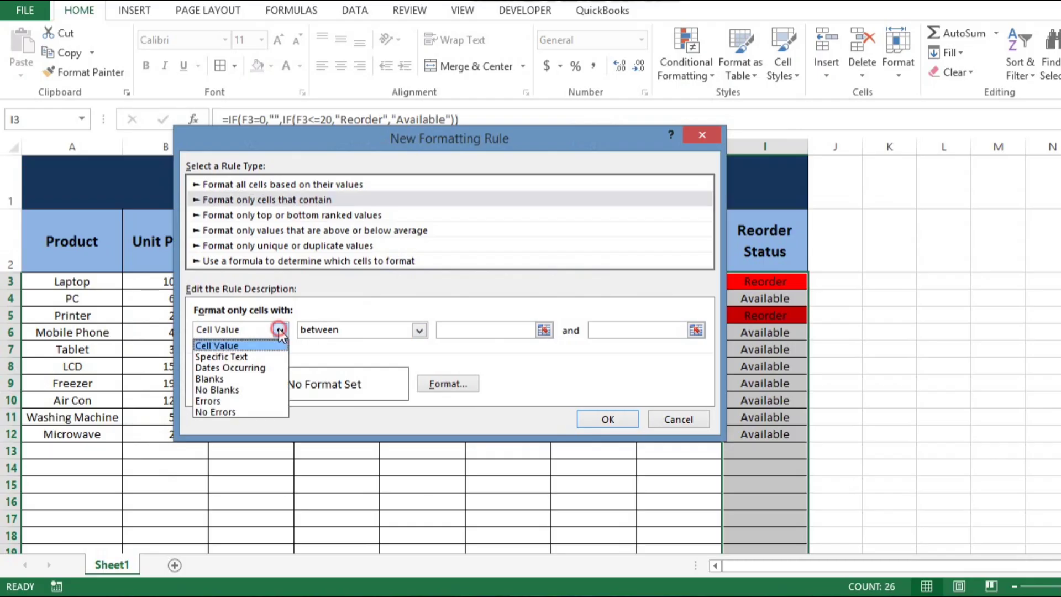
left_click(243, 357)
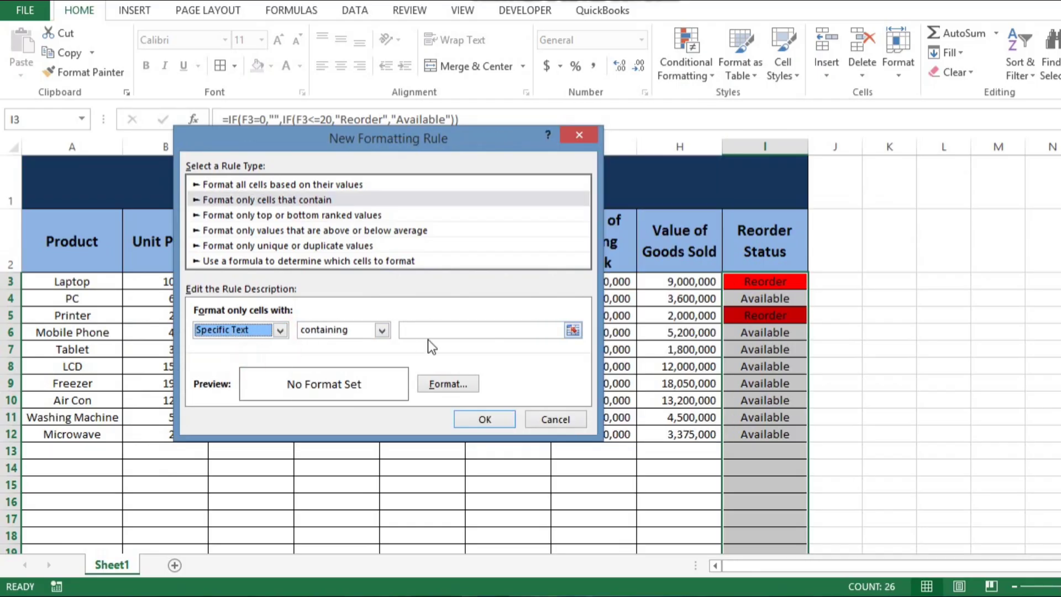
left_click(473, 329)
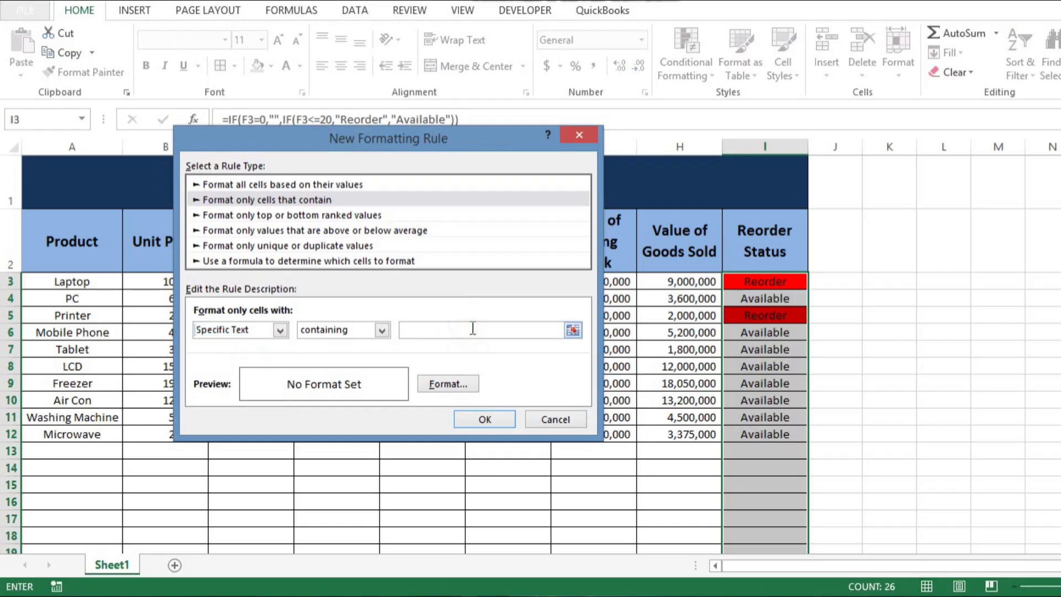
type("Available")
- Give the Available rule a green fill and apply it to the status cells
left_click(452, 384)
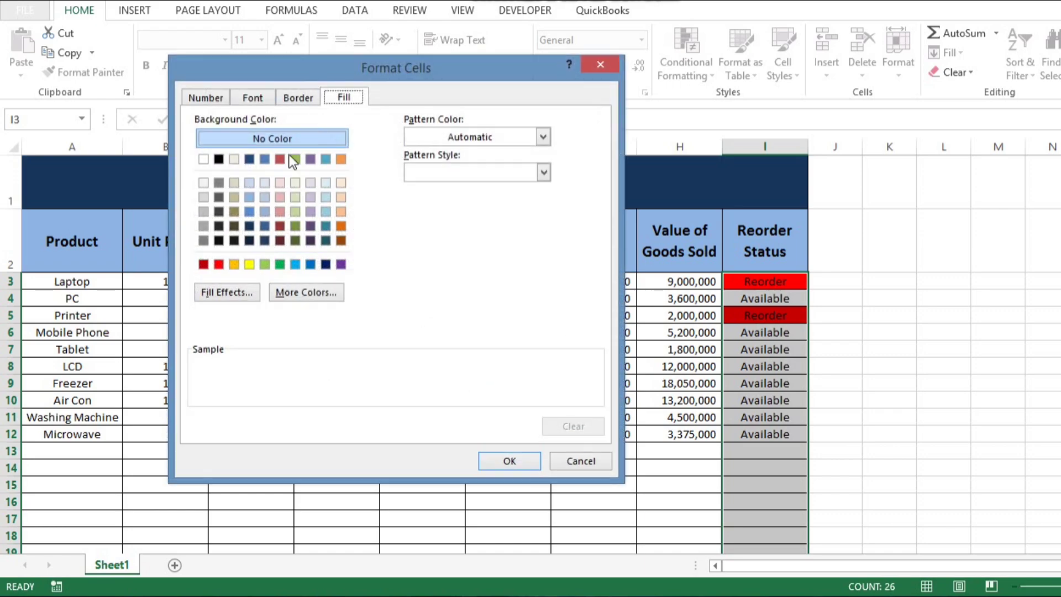
left_click(280, 265)
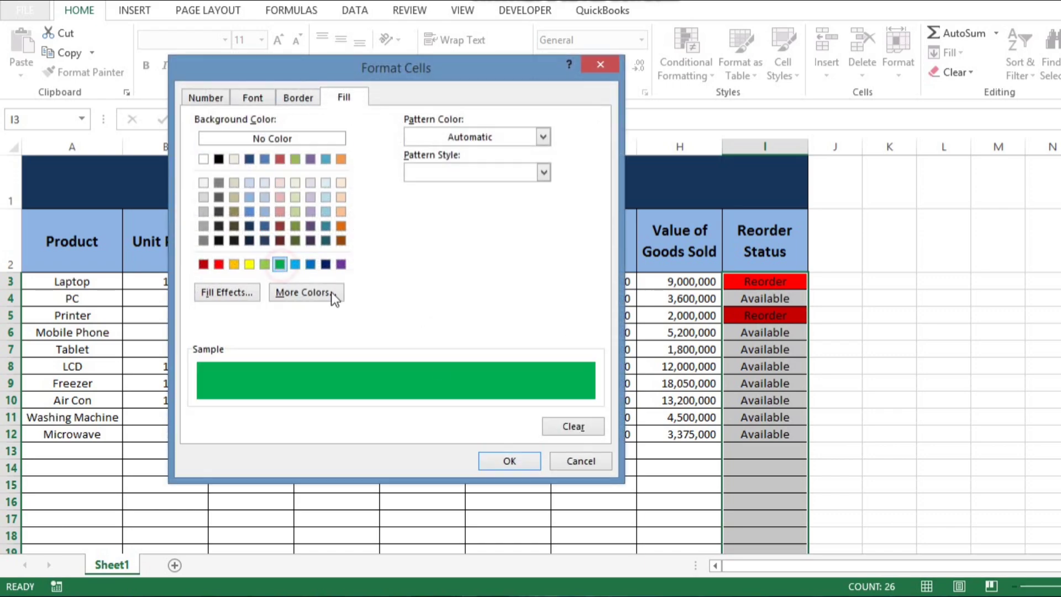
left_click(502, 466)
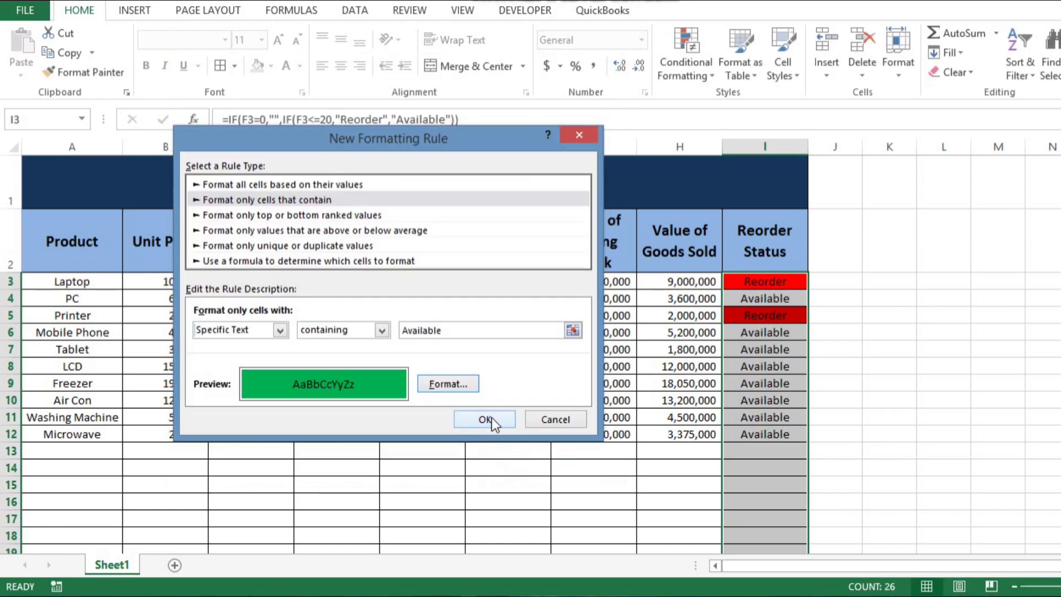
left_click(491, 418)
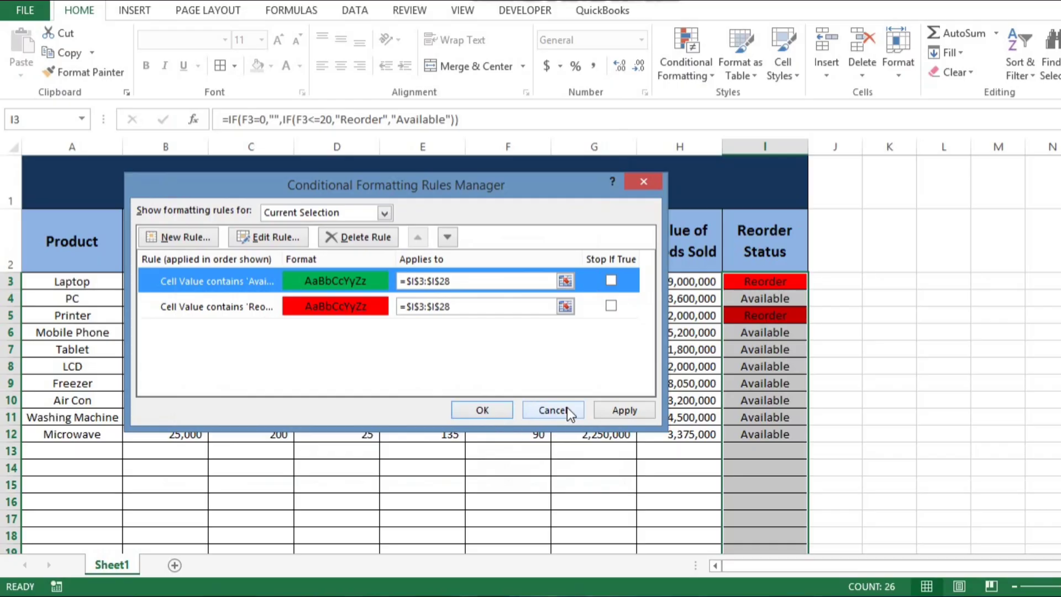
left_click(612, 410)
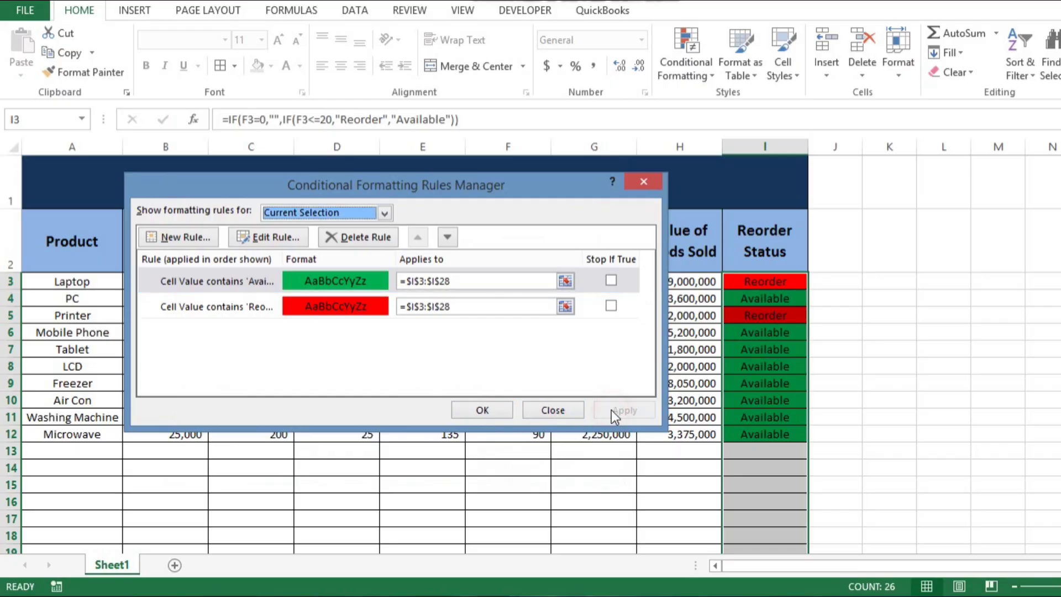
left_click(502, 408)
- Step through the coloured status cells and inspect the PC status formula
key("Down")
key("Down")
key("Down")
key("Down")
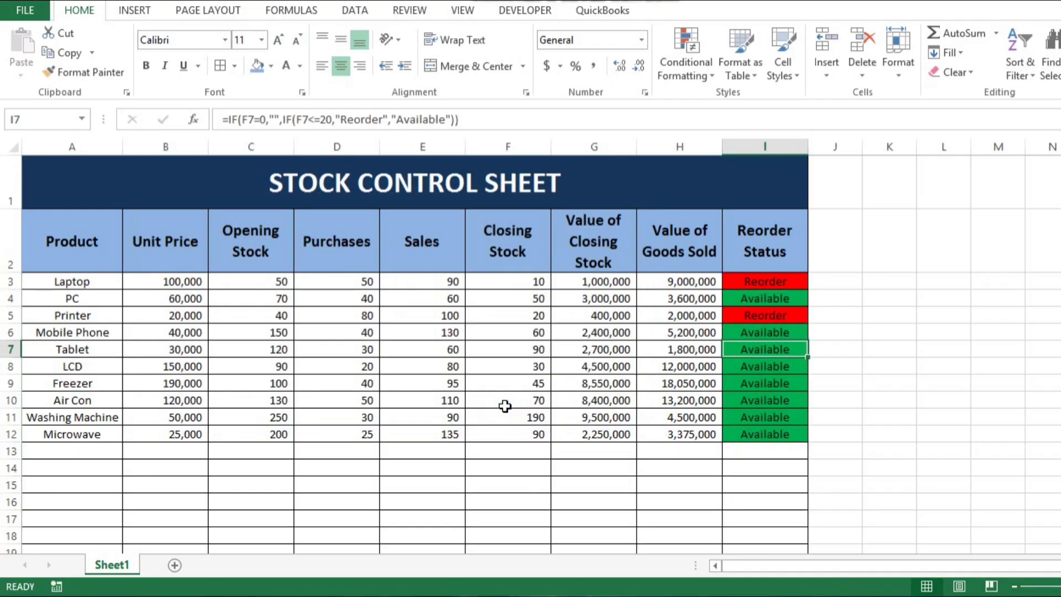
key("Down")
key("Down")
key("Down")
key("Down")
key("Down")
key("Up")
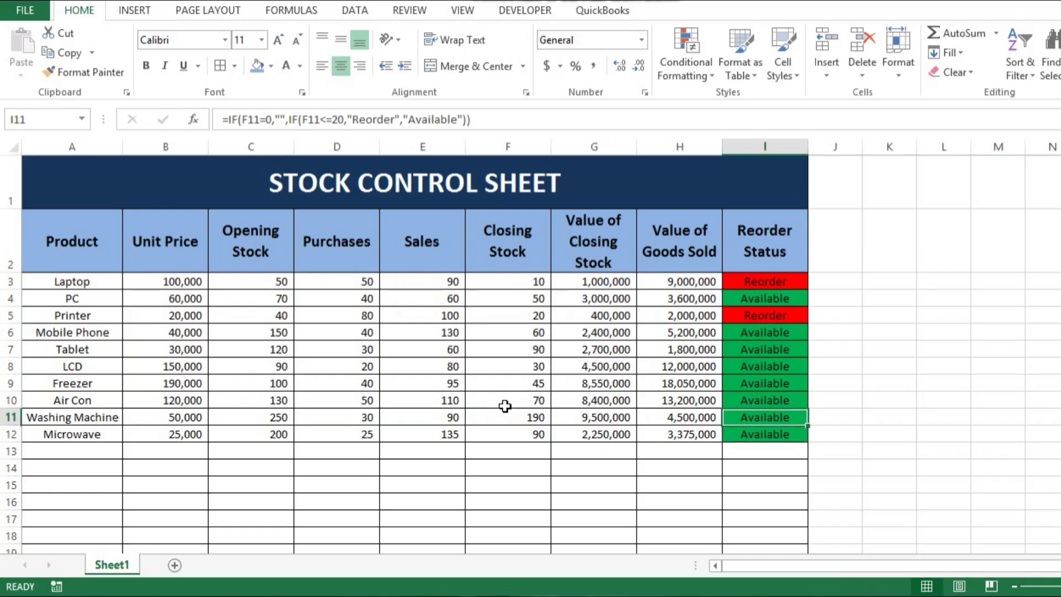
key("Up")
key("Up")
key("Up")
key("Up")
key("Up")
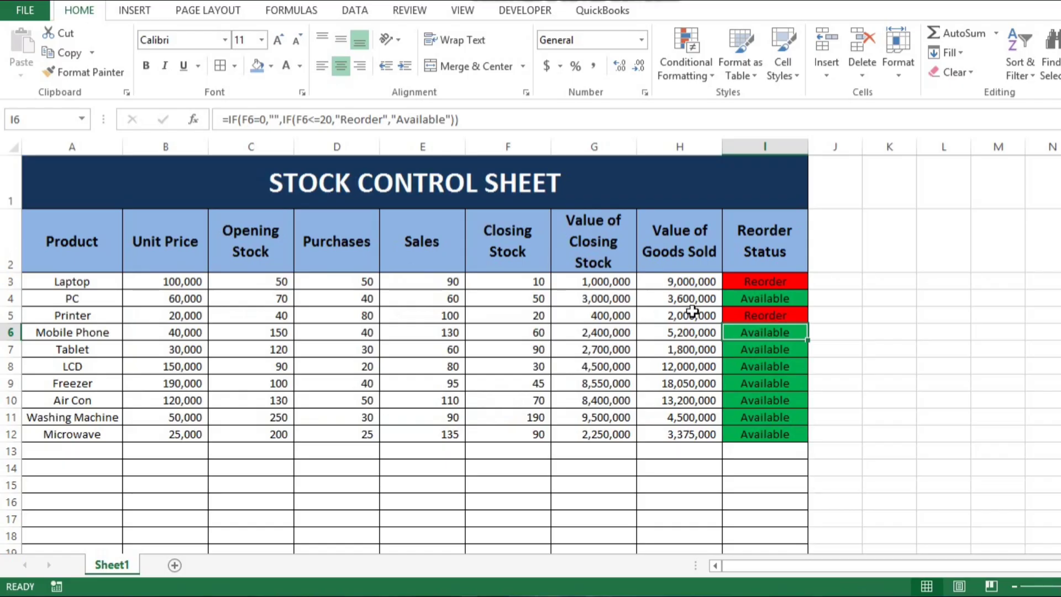
left_click(768, 302)
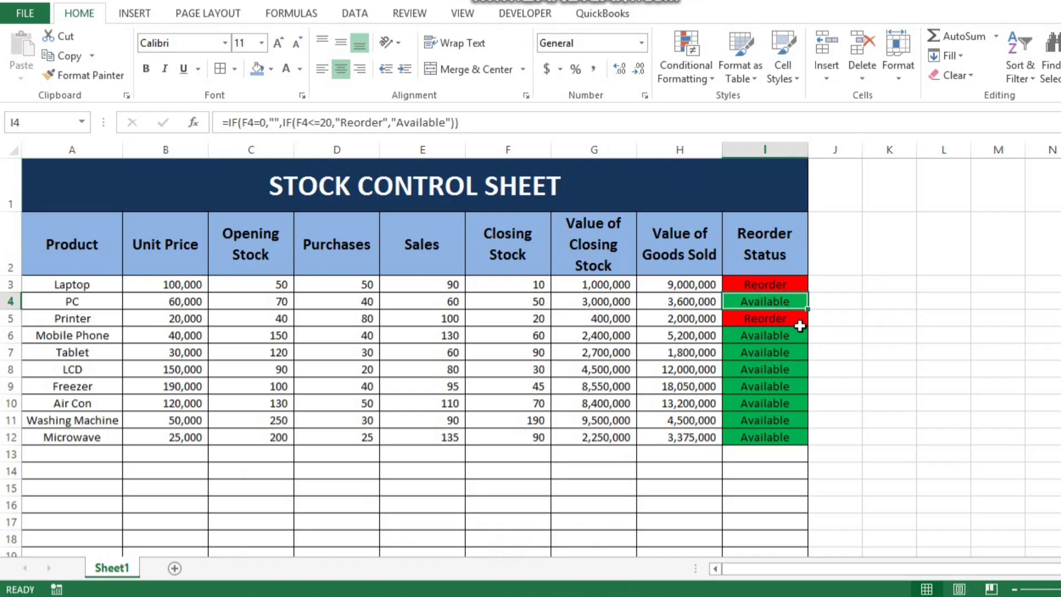
- Select the stock table A2:I12 and insert PivotTable1 on a new worksheet
left_click(492, 353)
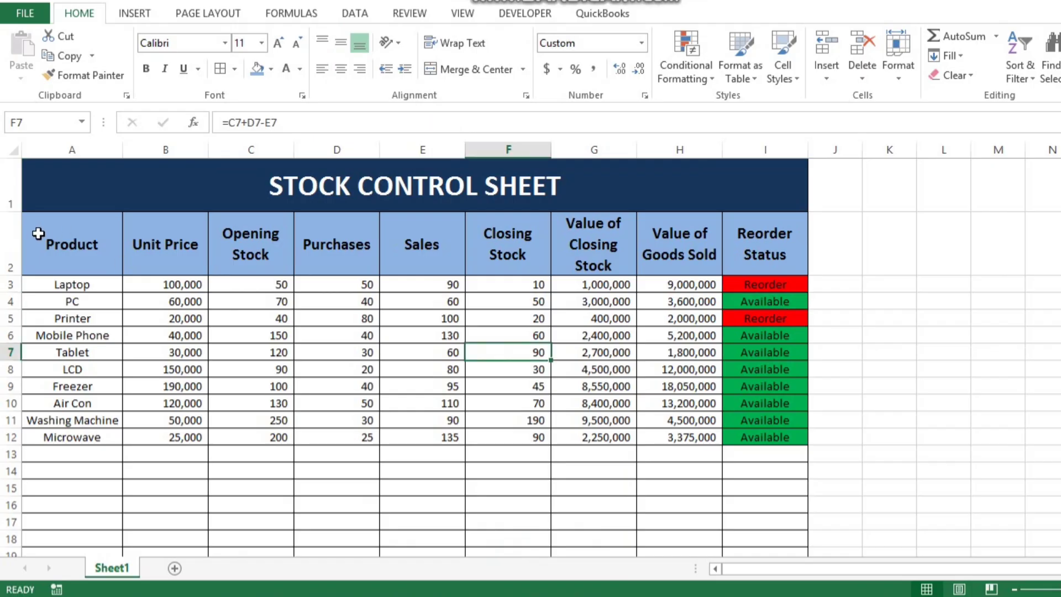
left_click_drag(38, 230, 38, 234)
key("shift+Right")
key("shift+Right")
key("shift+Right")
key("shift+Right")
key("shift+Right")
key("shift+Right")
key("shift+Right")
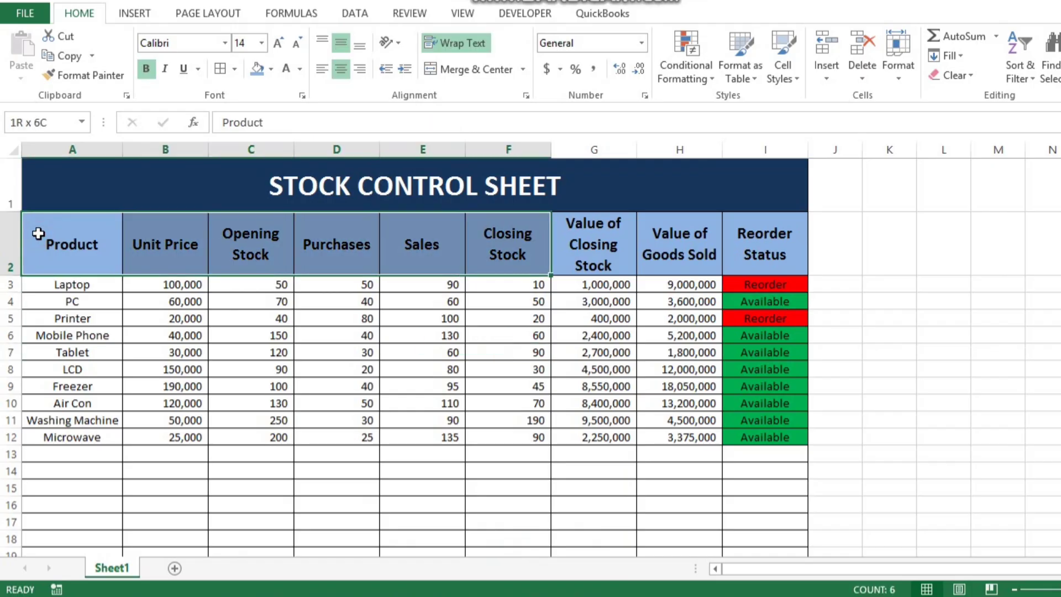
key("shift+Down")
key("shift+Down")
key("shift+Down")
key("shift+Down")
key("shift+Down")
key("shift+Down")
key("shift+Down")
key("shift+Down")
key("shift+Down")
key("shift+Down")
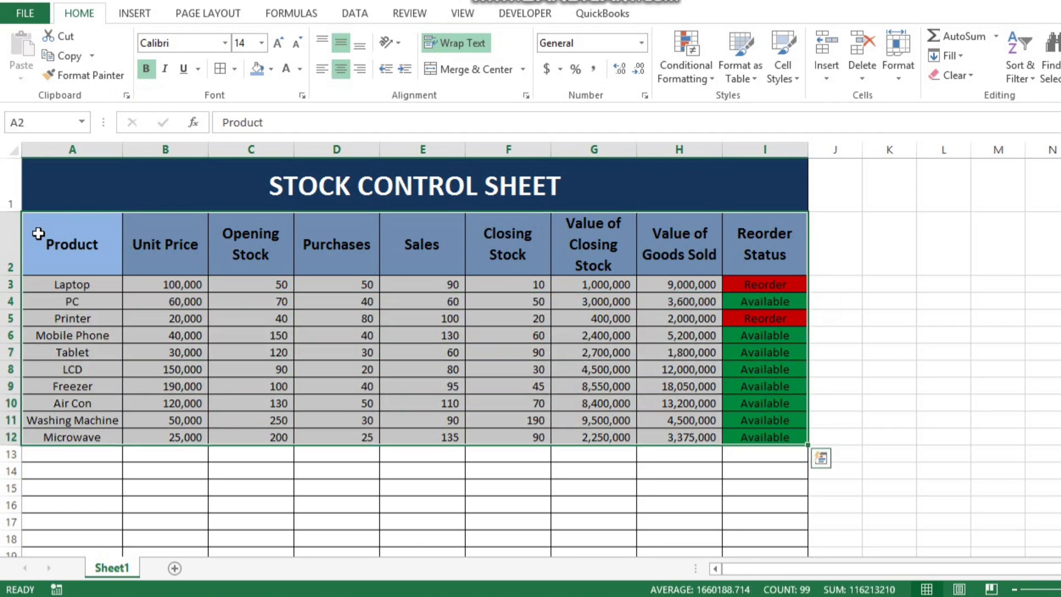
left_click(135, 13)
left_click(42, 45)
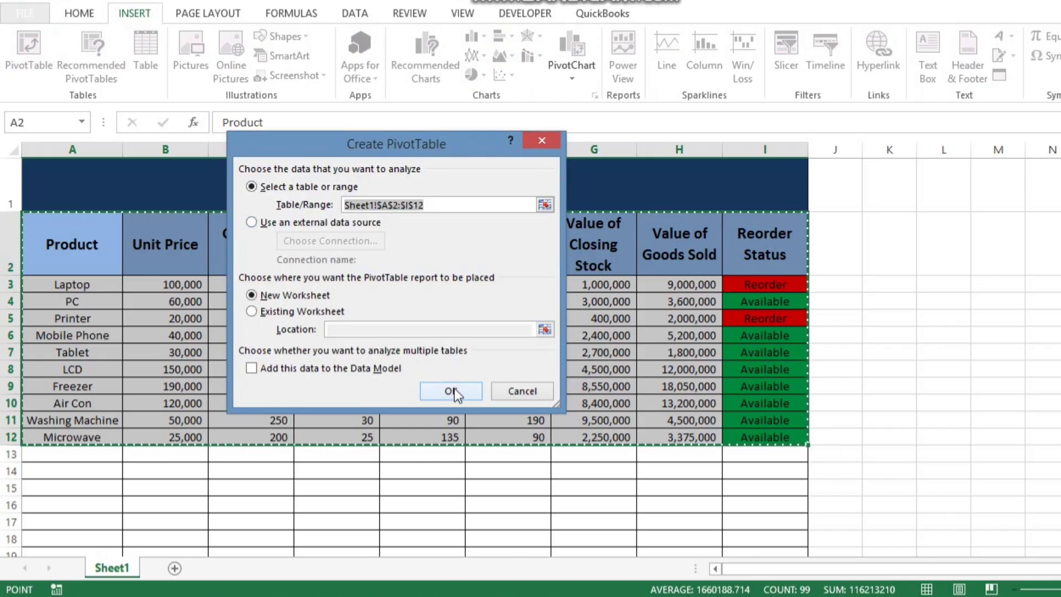
left_click(450, 391)
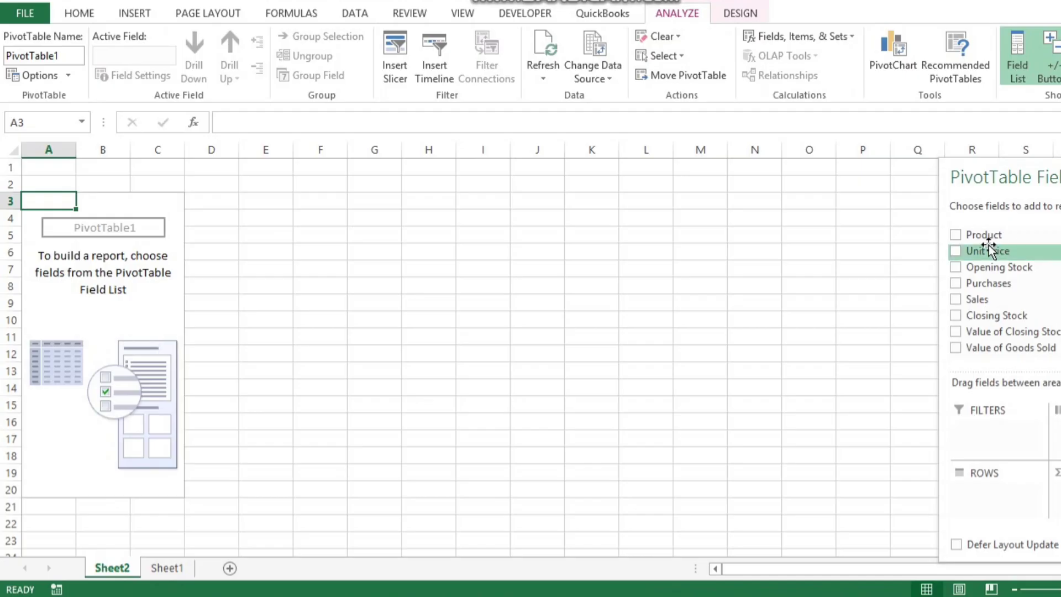
- Add Product as pivot rows and Sum of Closing Stock as values
left_click(955, 236)
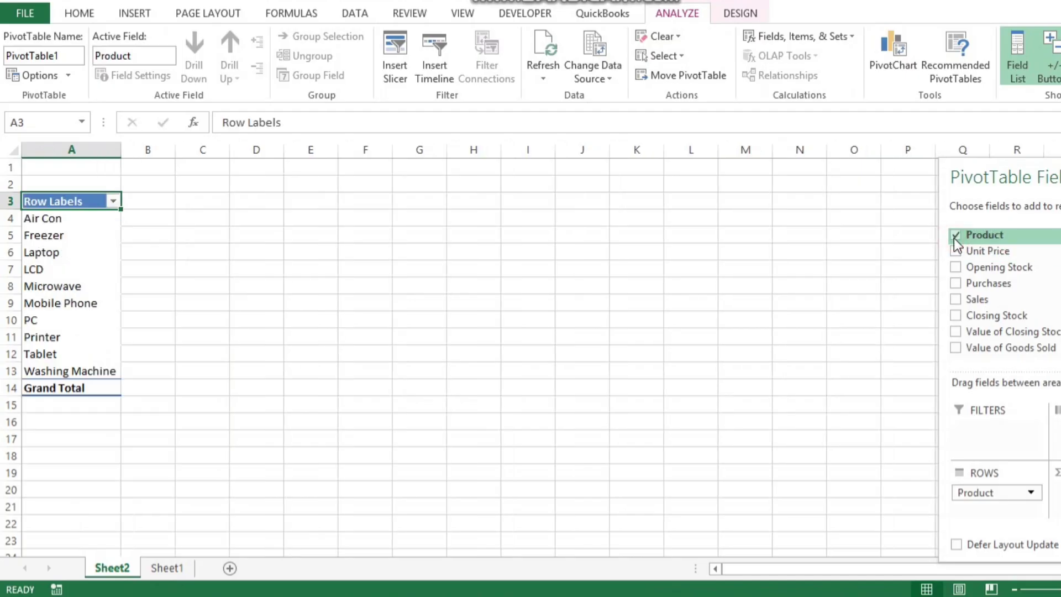
left_click(956, 315)
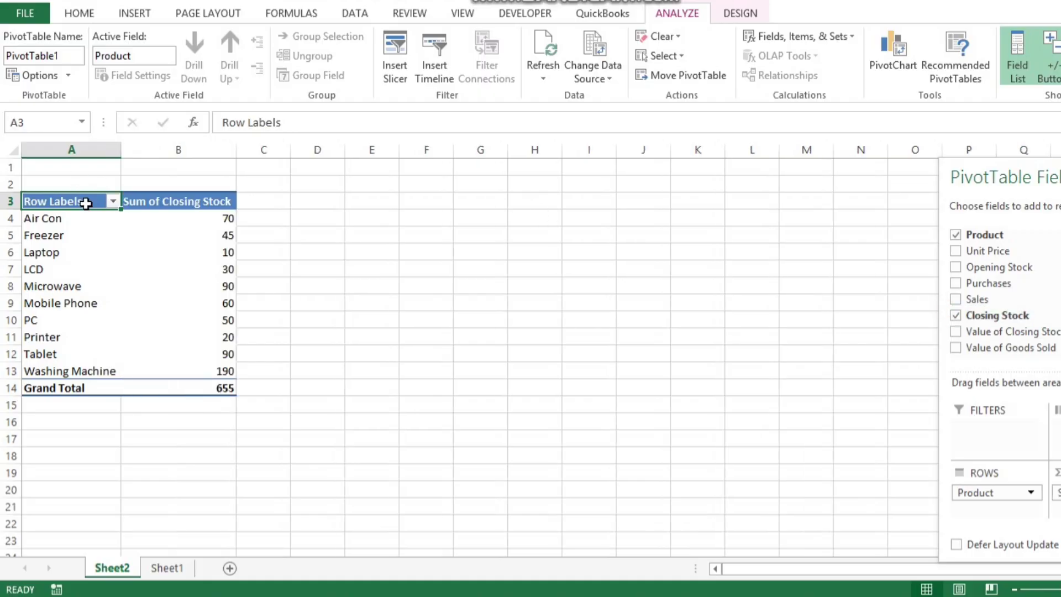
left_click(436, 284)
left_click(68, 205)
- Switch the pivot table's report layout to Show in Tabular Form
left_click(738, 12)
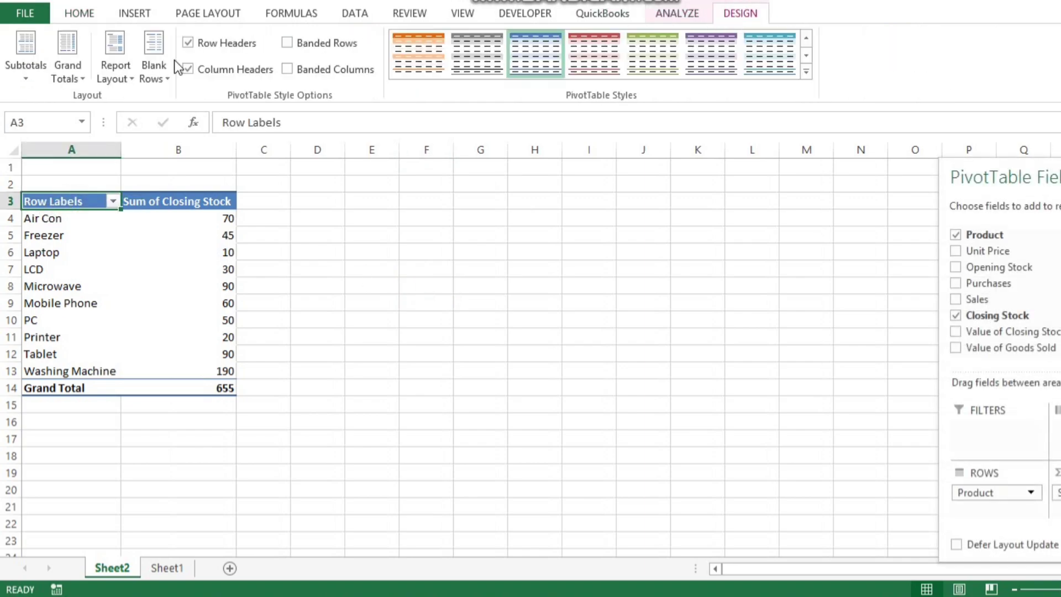
left_click(127, 78)
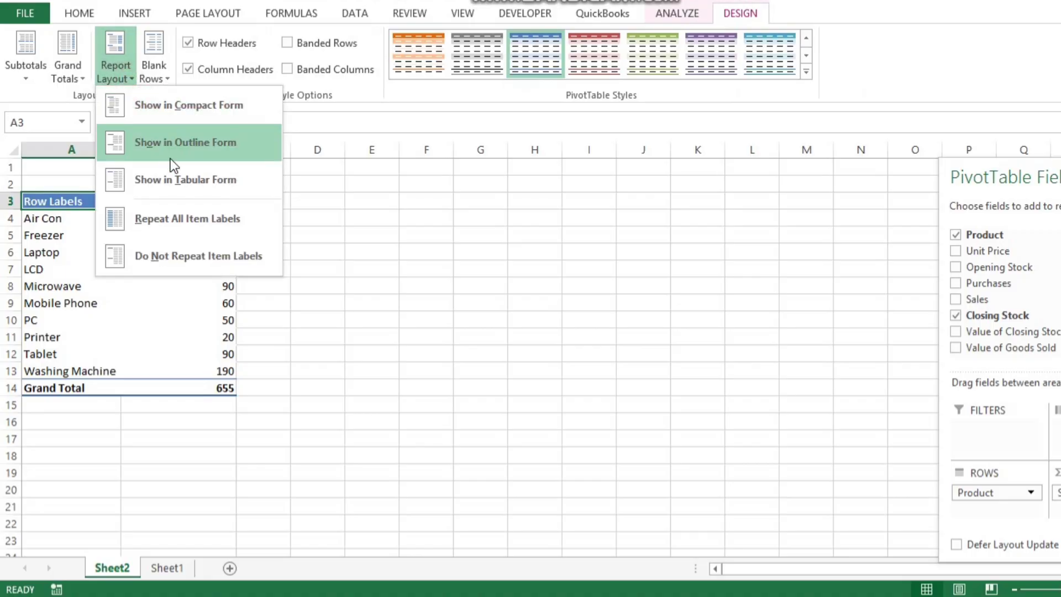
left_click(183, 178)
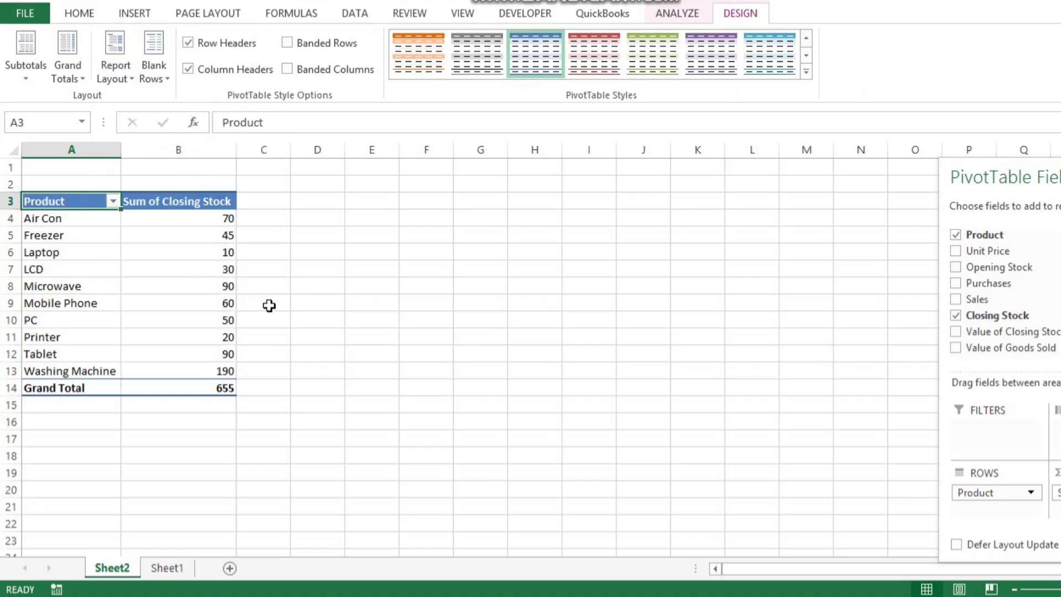
left_click(186, 307)
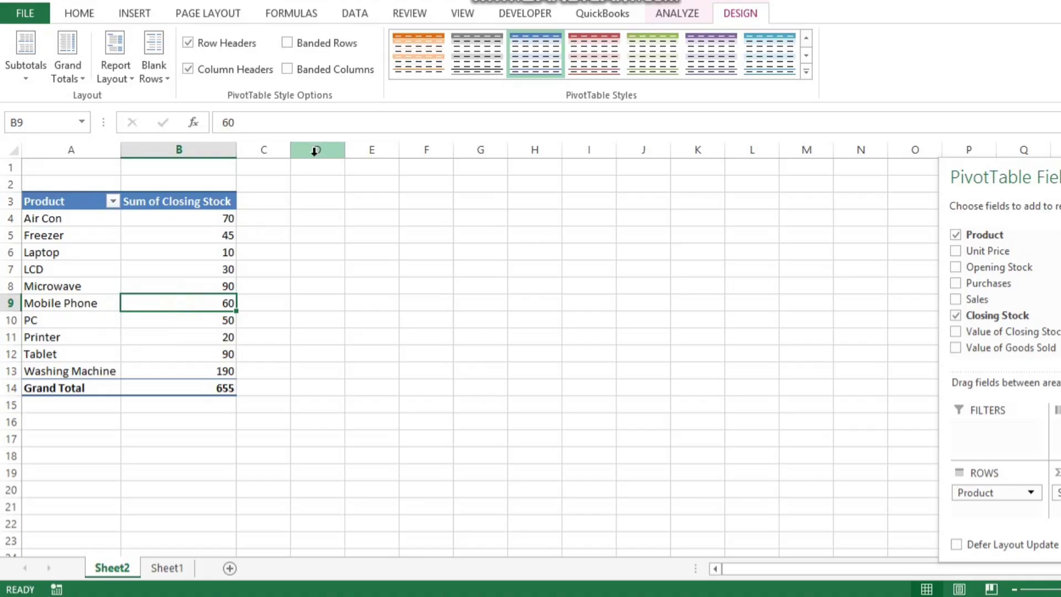
- Insert a clustered column PivotChart of Sum of Closing Stock per product
left_click(132, 18)
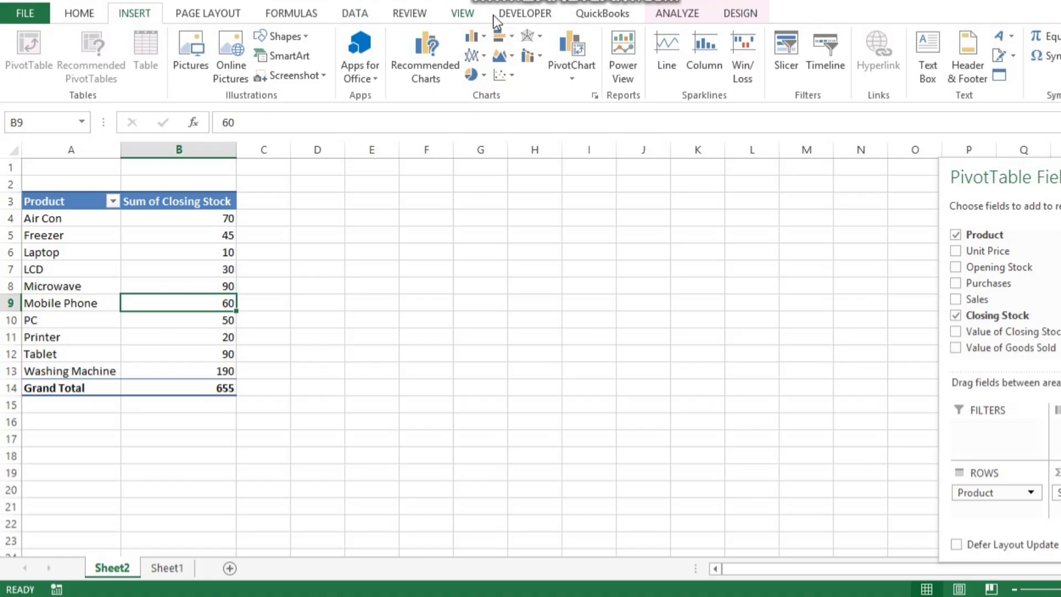
left_click(580, 83)
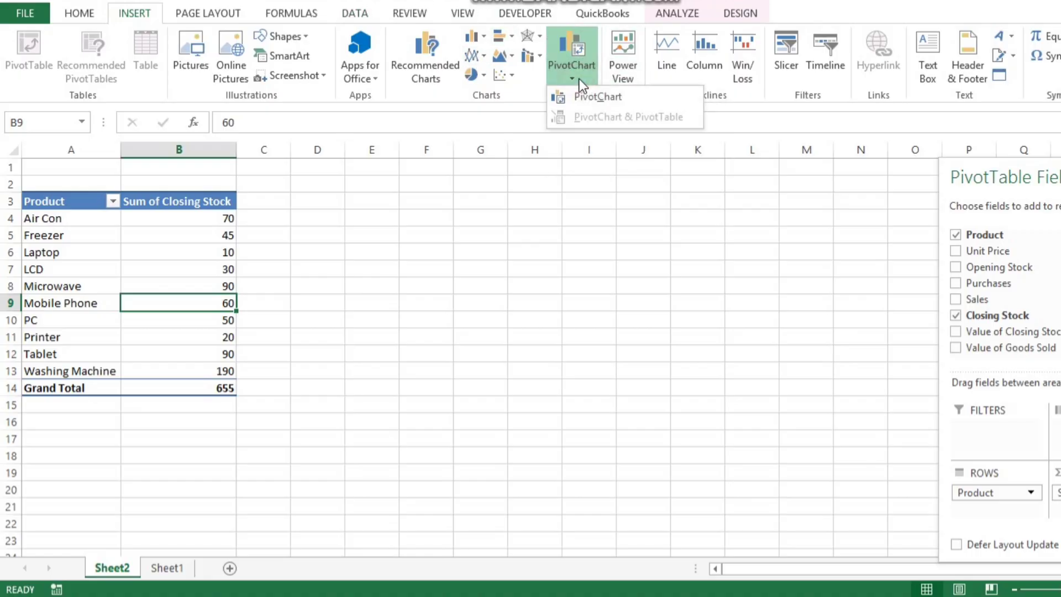
left_click(581, 96)
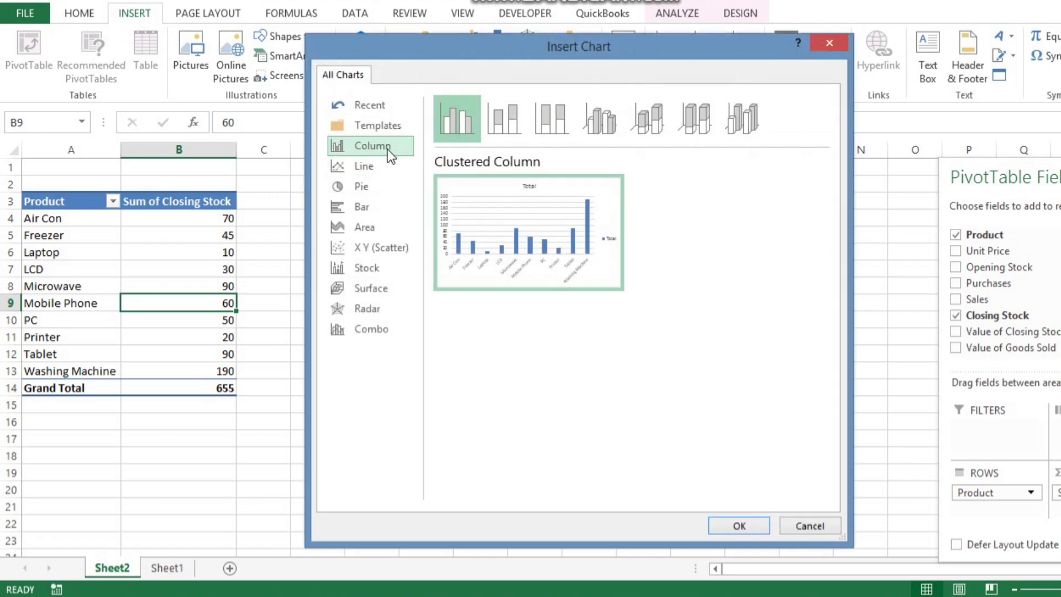
left_click(740, 525)
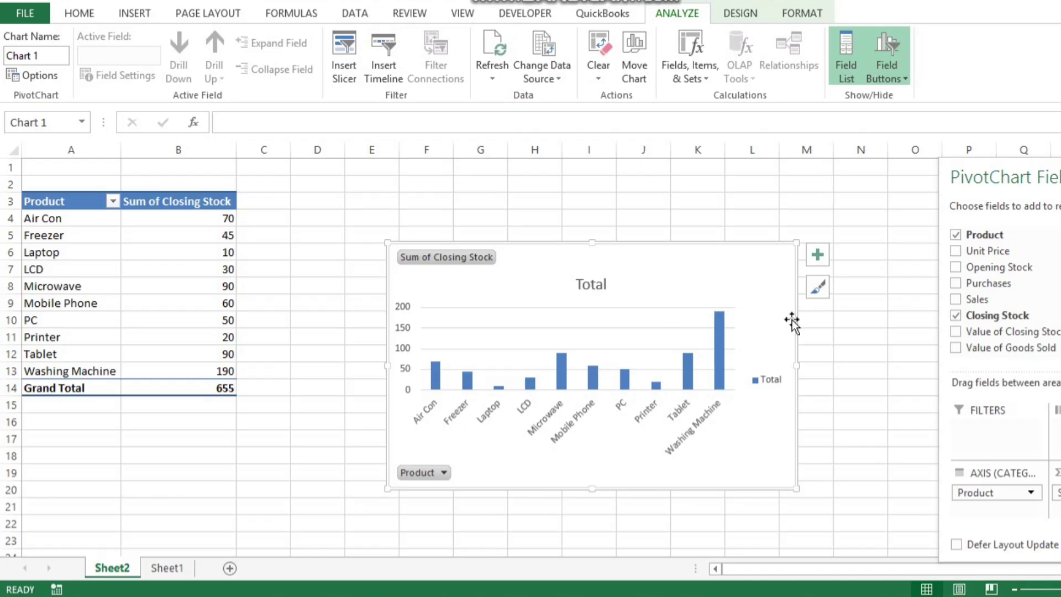
- Apply the dark chart style to the pivot chart
left_click(818, 286)
left_click_drag(1022, 358, 1024, 439)
left_click(960, 437)
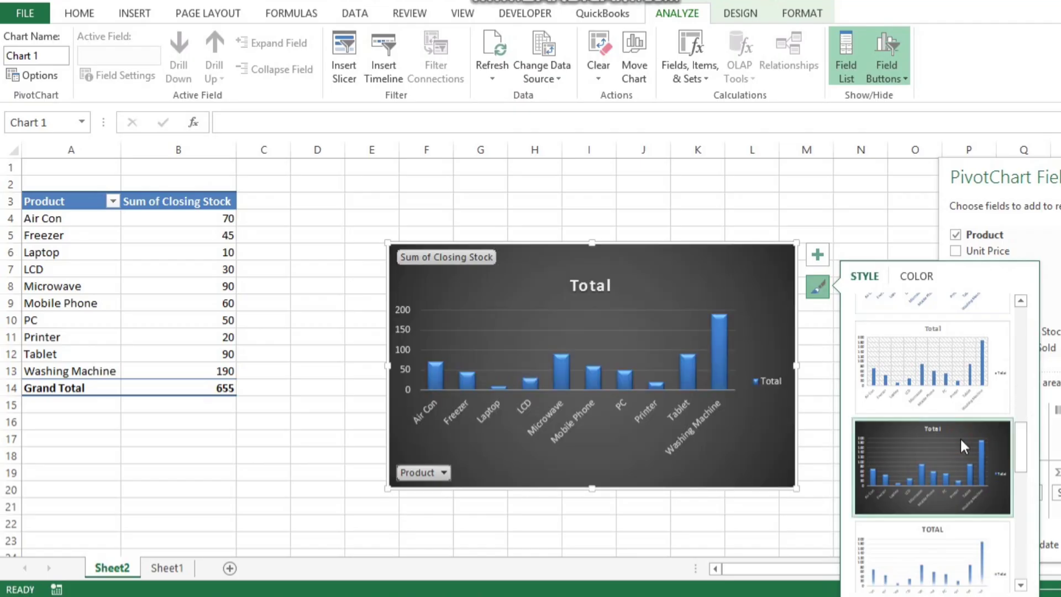
- Add data labels showing each column's closing stock value, from 10 to 190
left_click(709, 320)
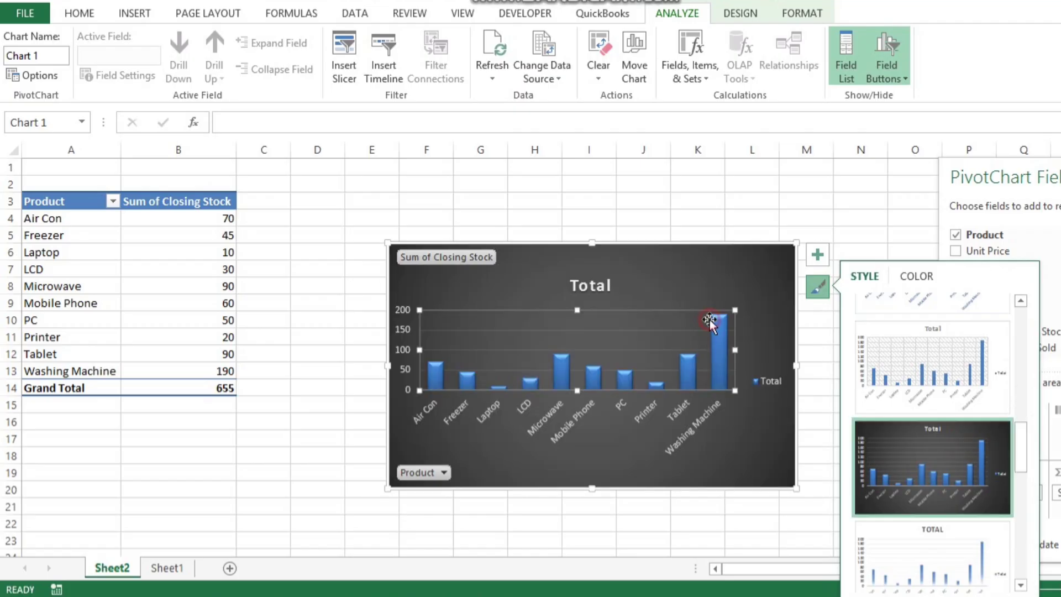
left_click(818, 256)
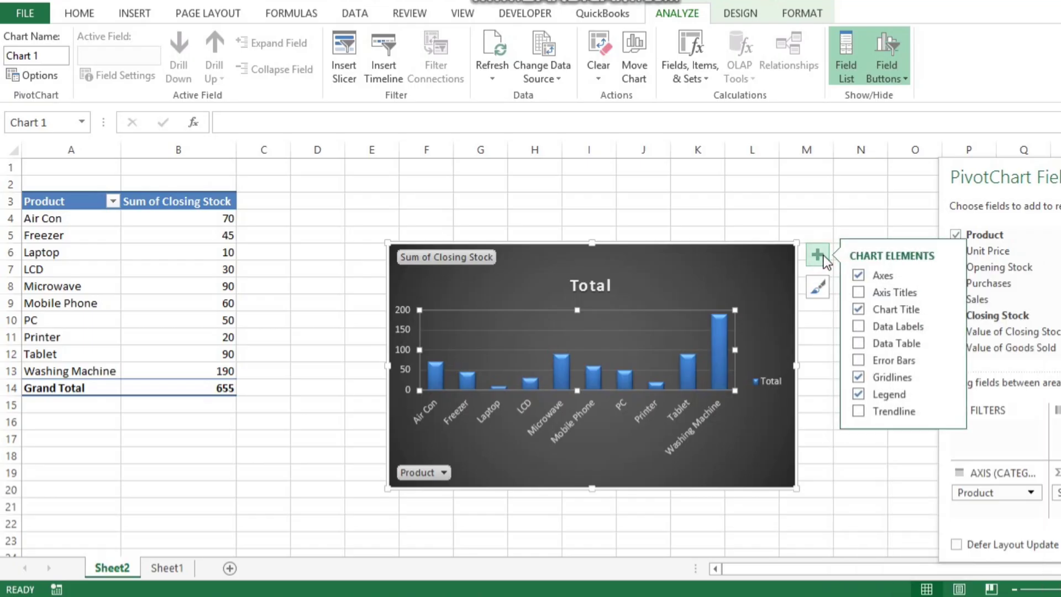
left_click(859, 326)
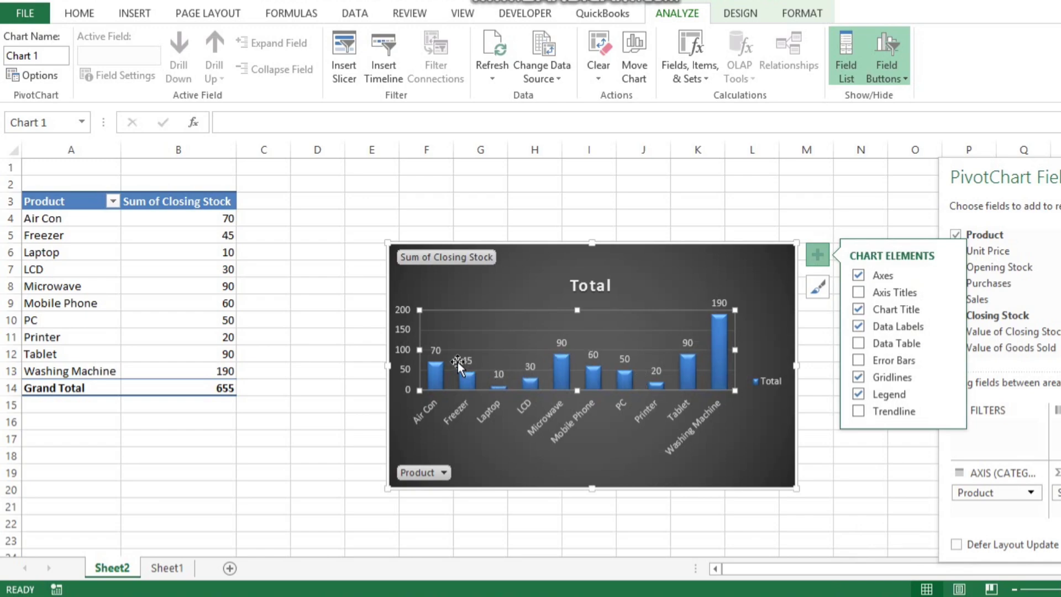
left_click(523, 354)
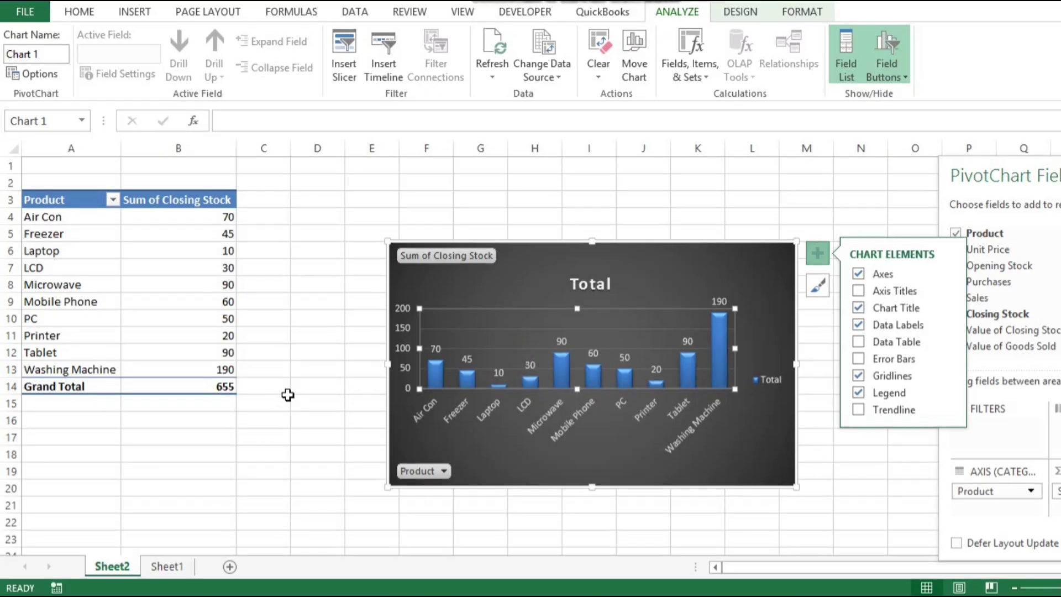
- On Sheet1, set Laptop's opening stock in C3 to 200, making closing stock 160 and status Available
key("ctrl+Page_Down")
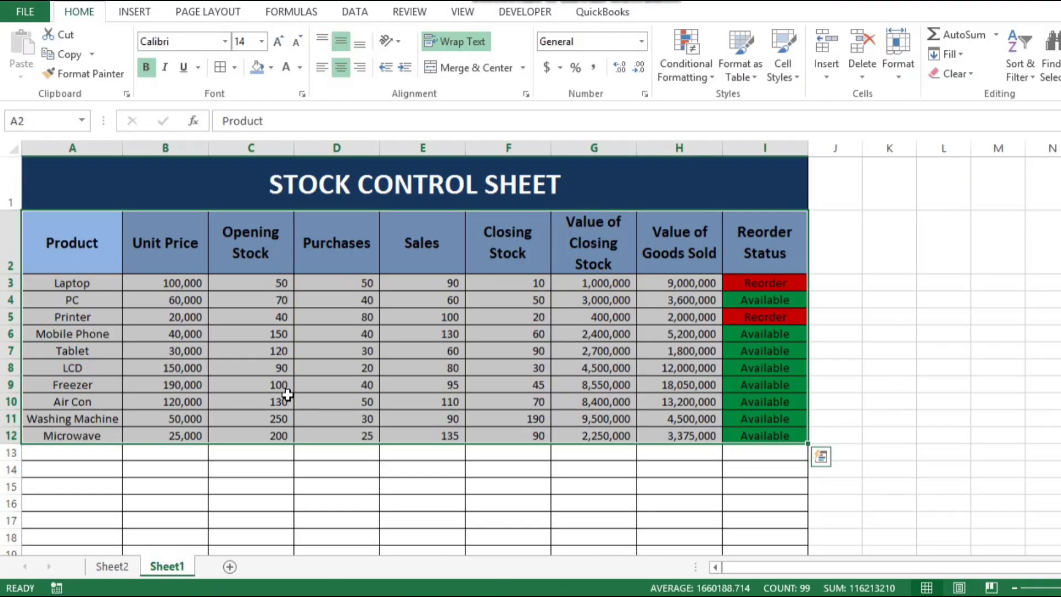
left_click(333, 503)
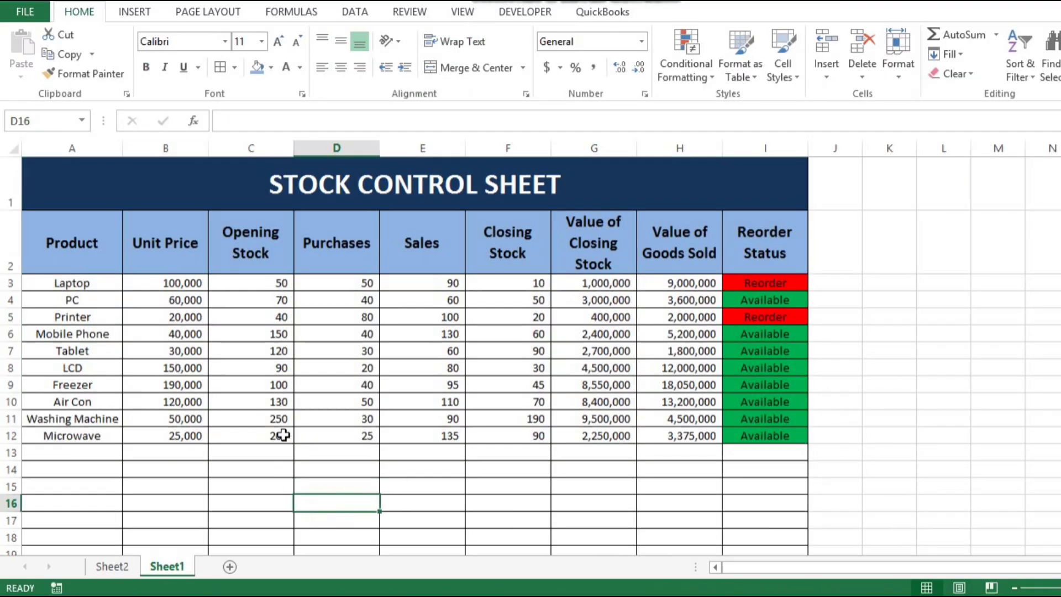
left_click(219, 437)
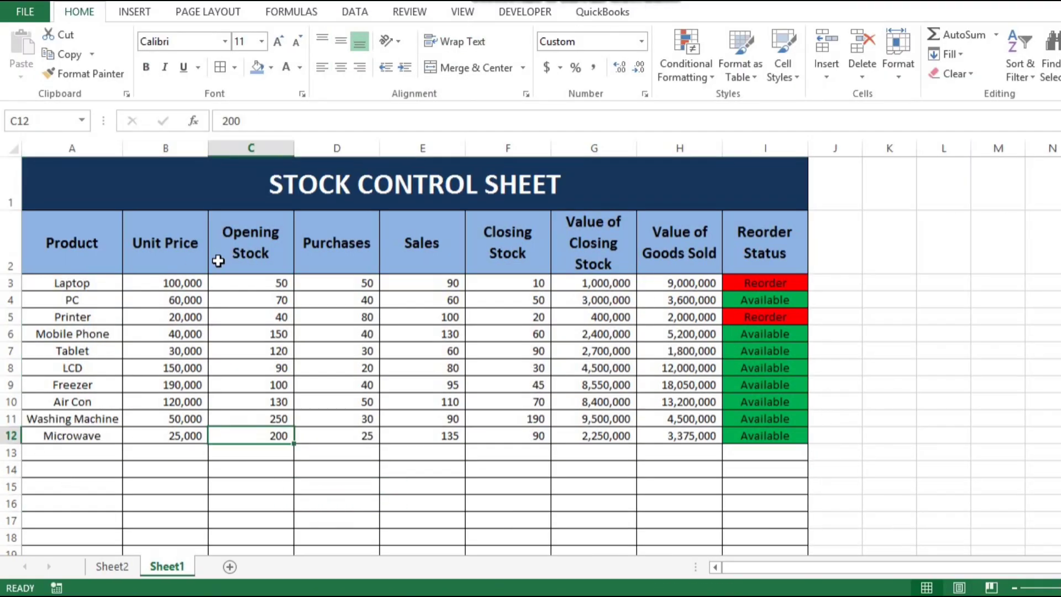
left_click(269, 283)
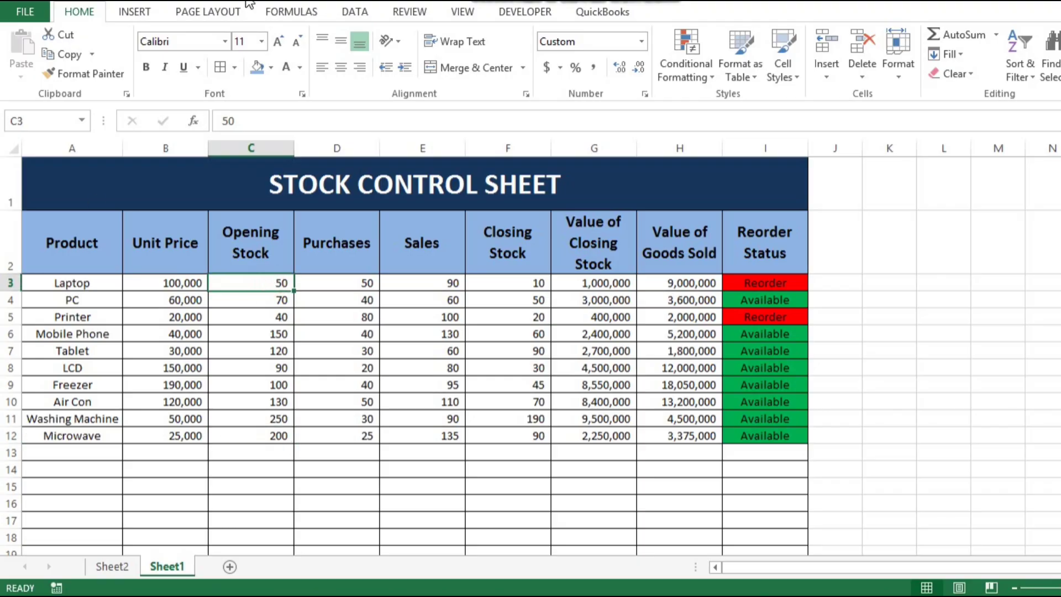
type("200")
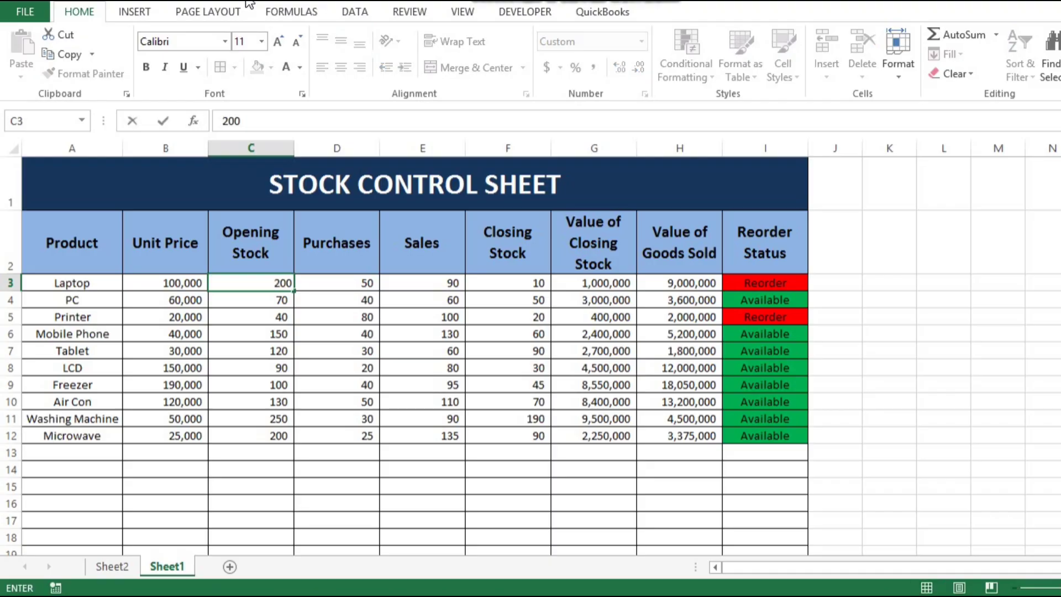
key("Return")
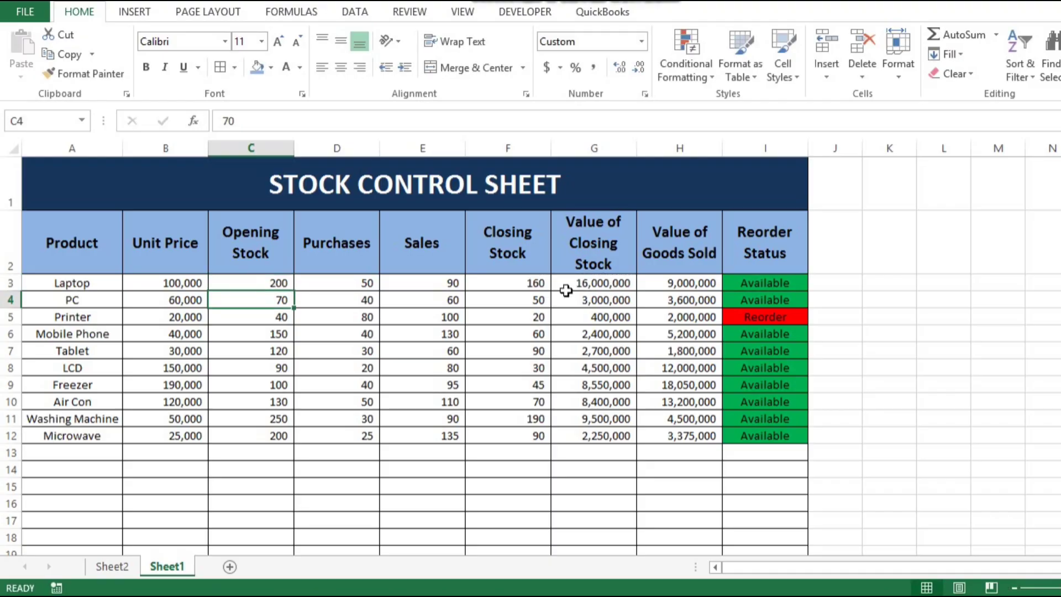
- Refresh all data on Sheet2 so Laptop shows 160 and the Grand Total 805, then check cell B6
left_click(119, 566)
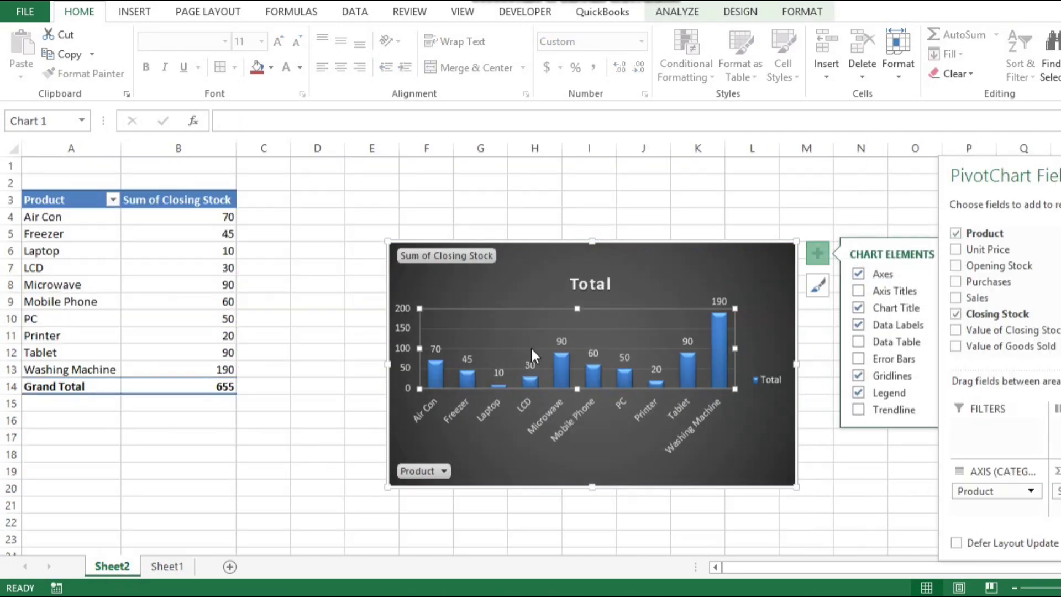
left_click(346, 14)
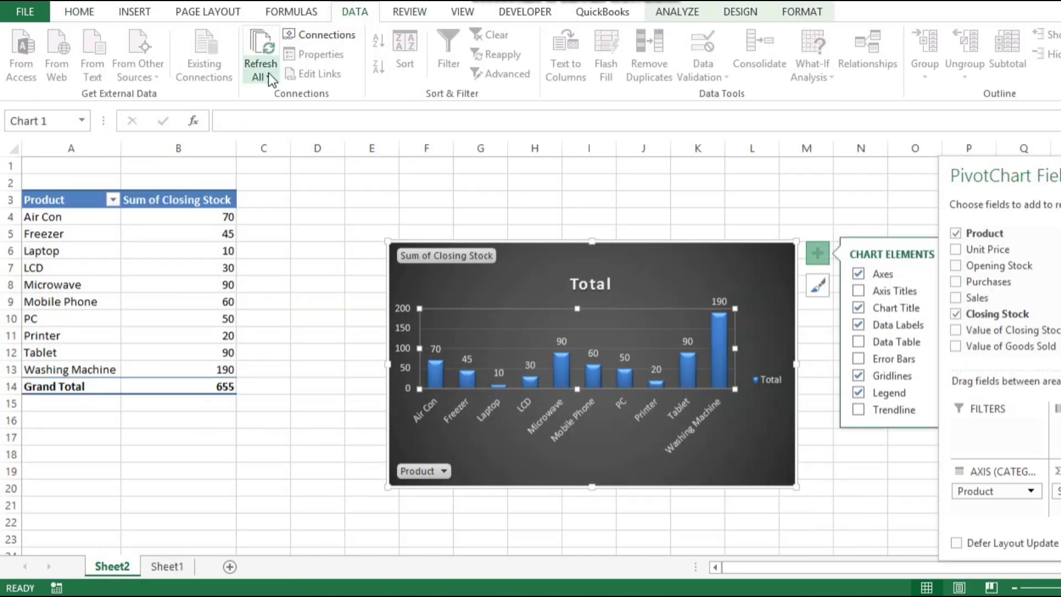
left_click(270, 77)
left_click(277, 99)
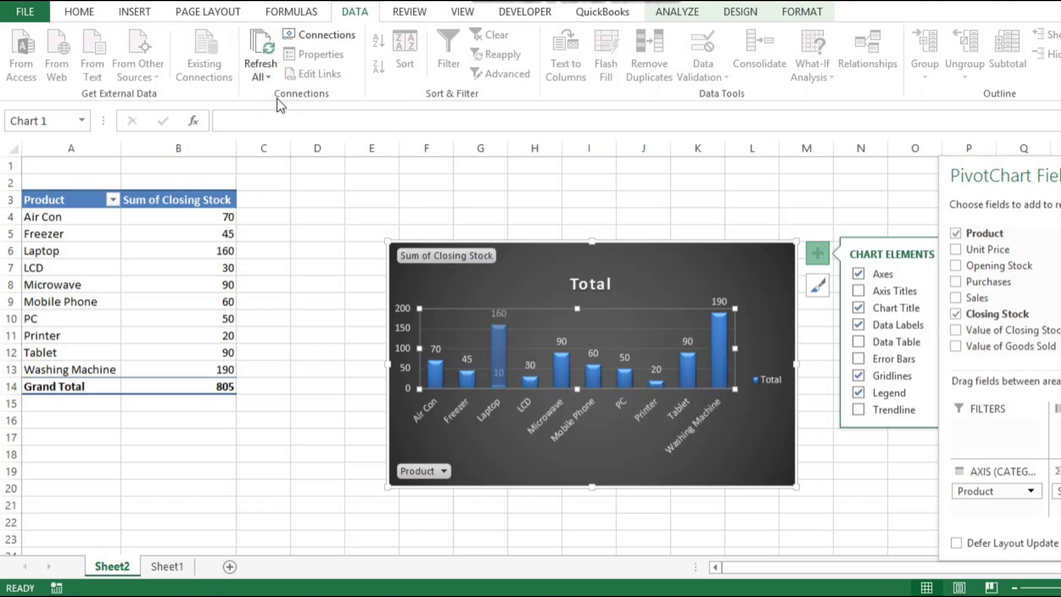
mouse_move(498, 344)
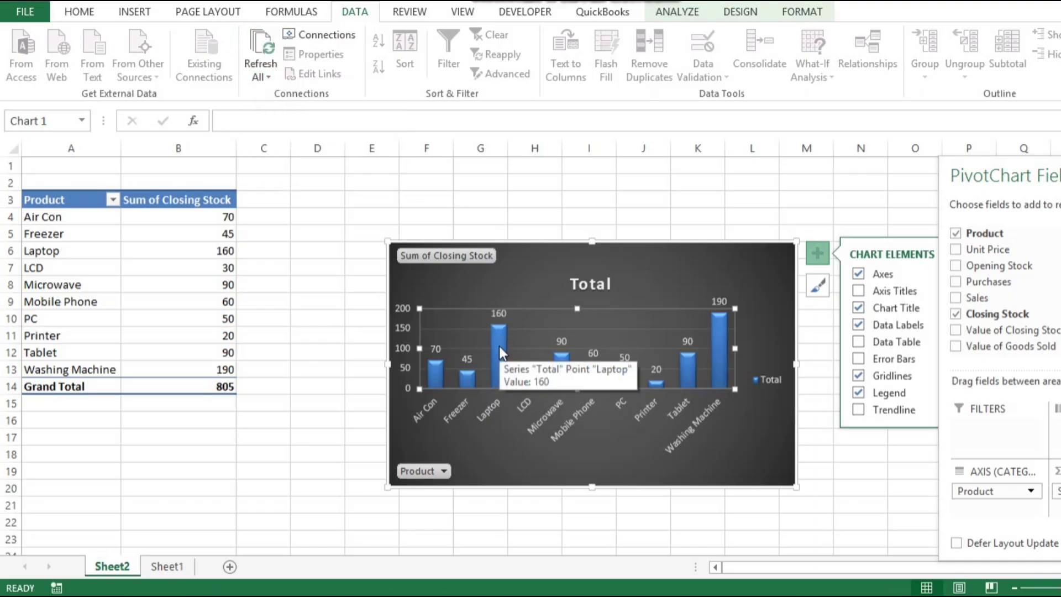
left_click(213, 250)
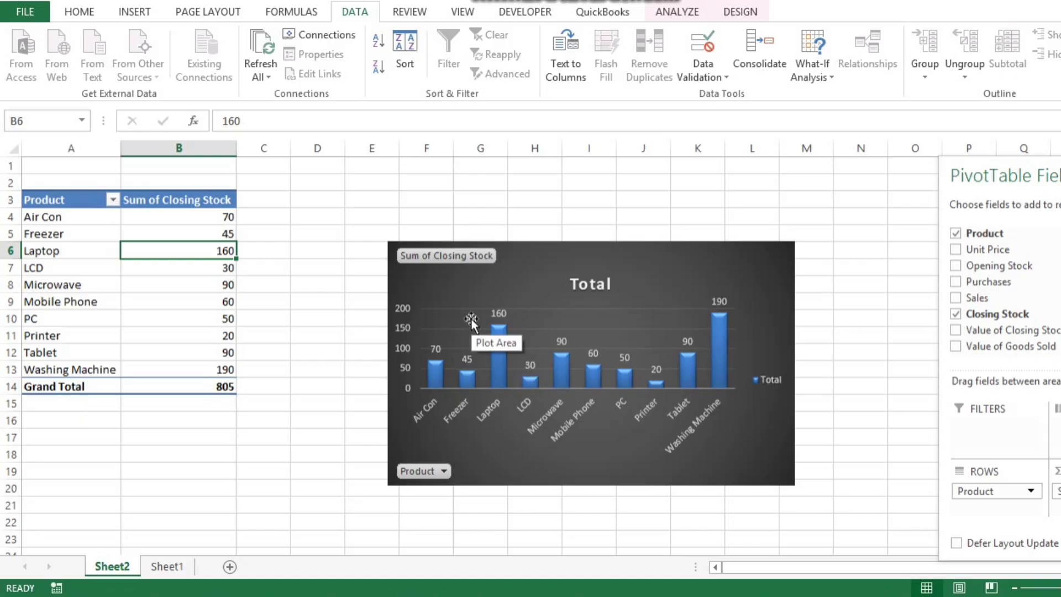
key("ctrl+Page_Down")
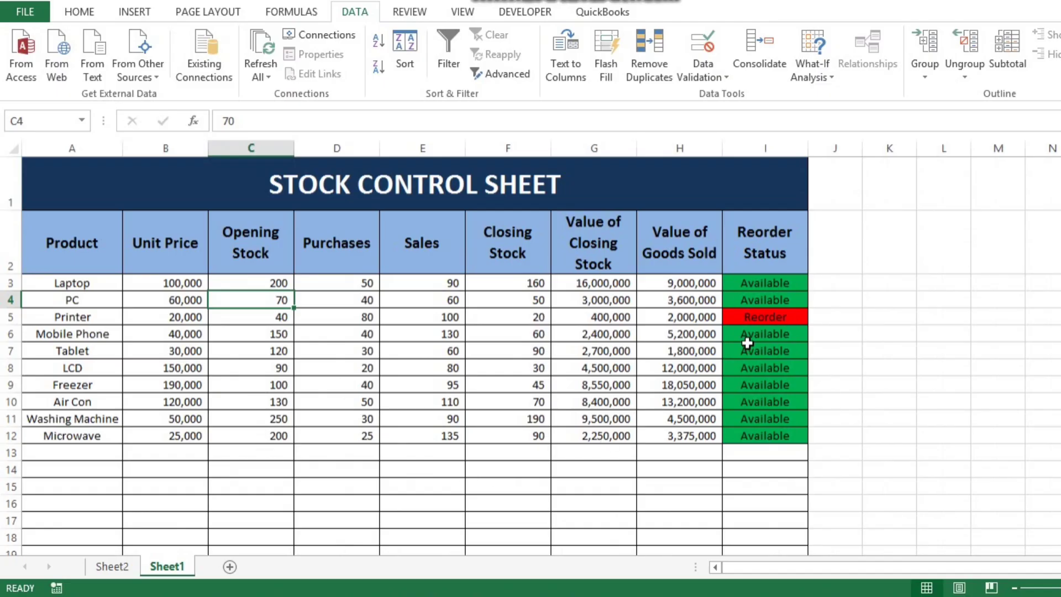
key("ctrl+Page_Up")
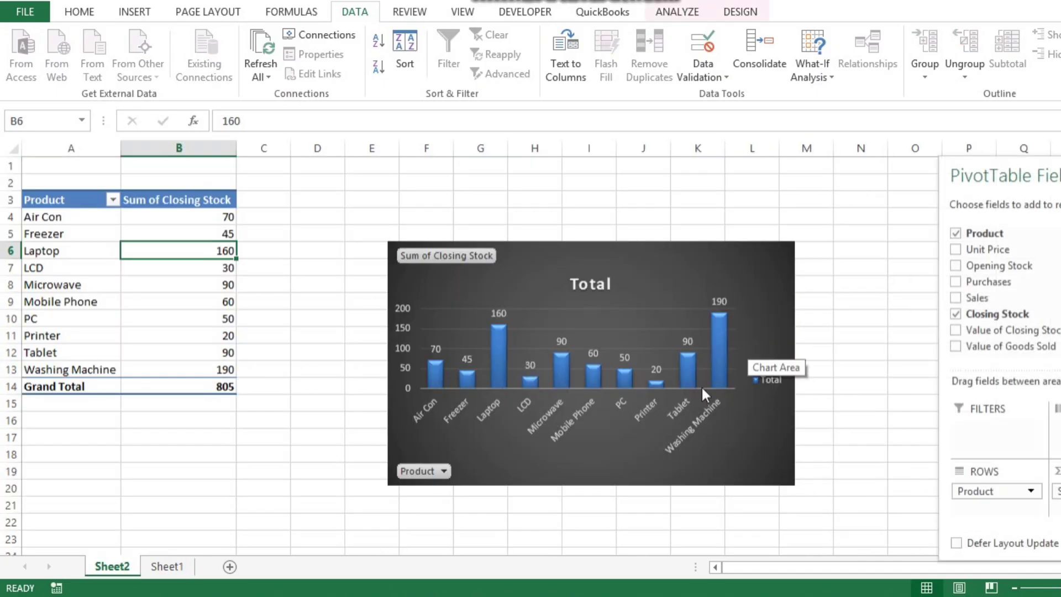